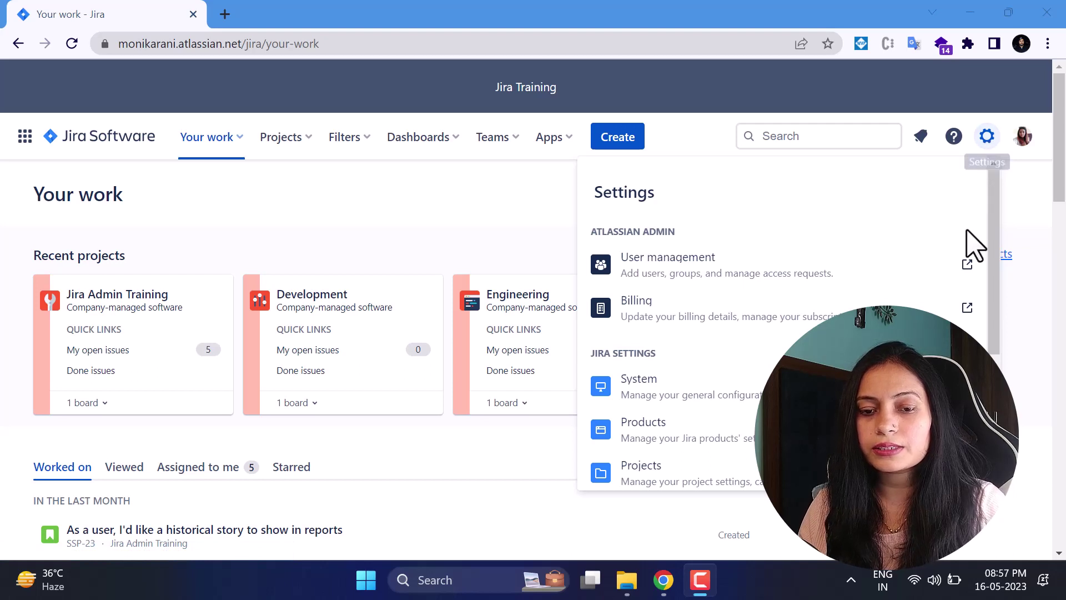
# Open the general configuration page of the Jira system settings
pyautogui.click(743, 397)
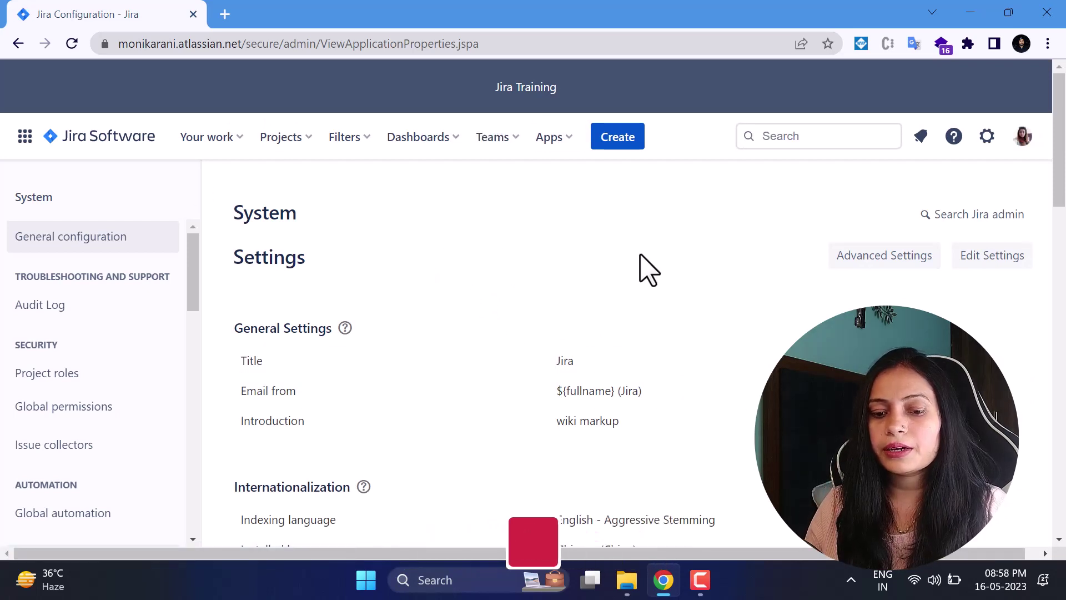
pyautogui.scroll(-1, 646, 270)
pyautogui.scroll(-2, 644, 269)
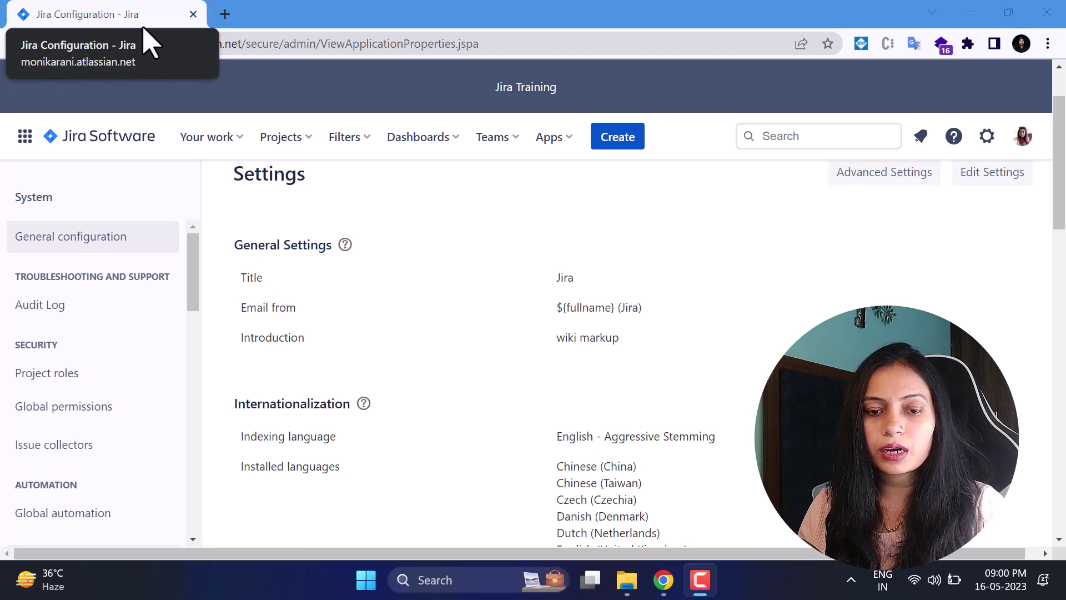
# Edit the system settings to set the application title to "Jira training" and save the update
pyautogui.click(975, 186)
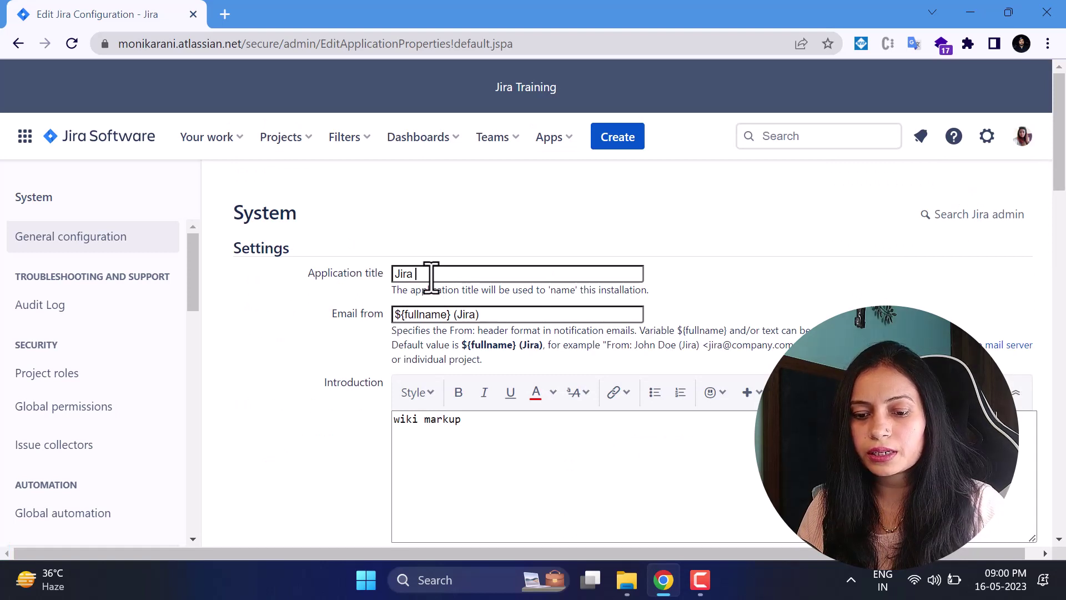
pyautogui.write('ning')
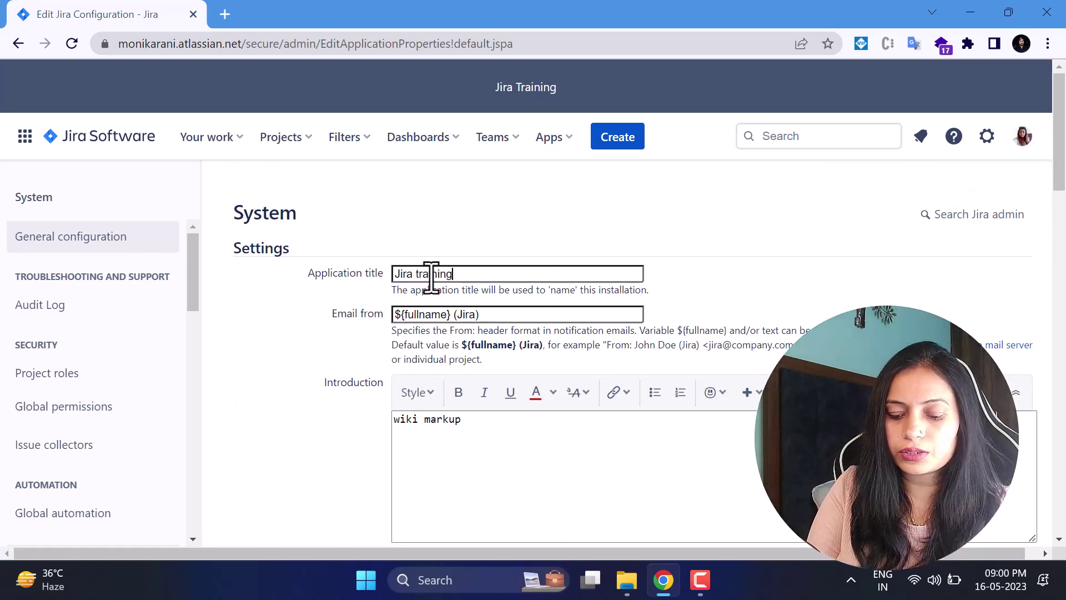
pyautogui.scroll(-10, 744, 245)
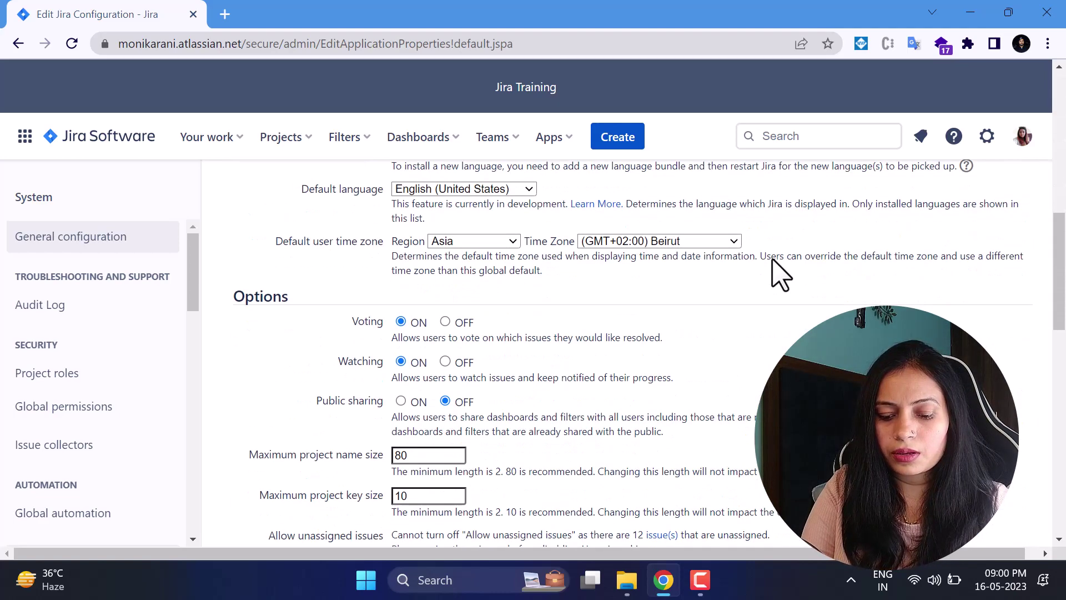
pyautogui.scroll(-3, 780, 280)
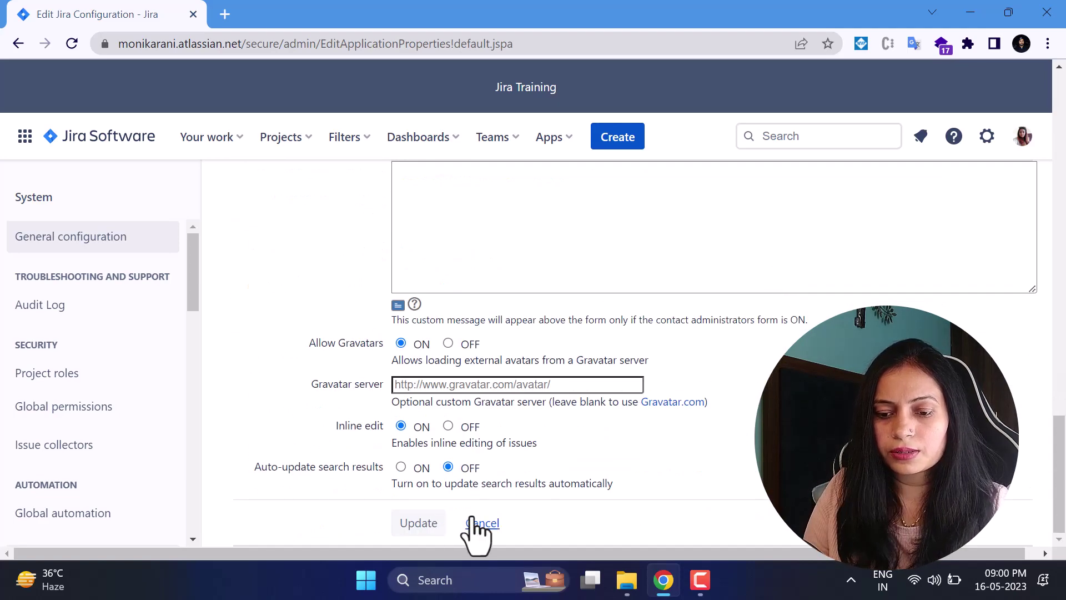
pyautogui.click(431, 525)
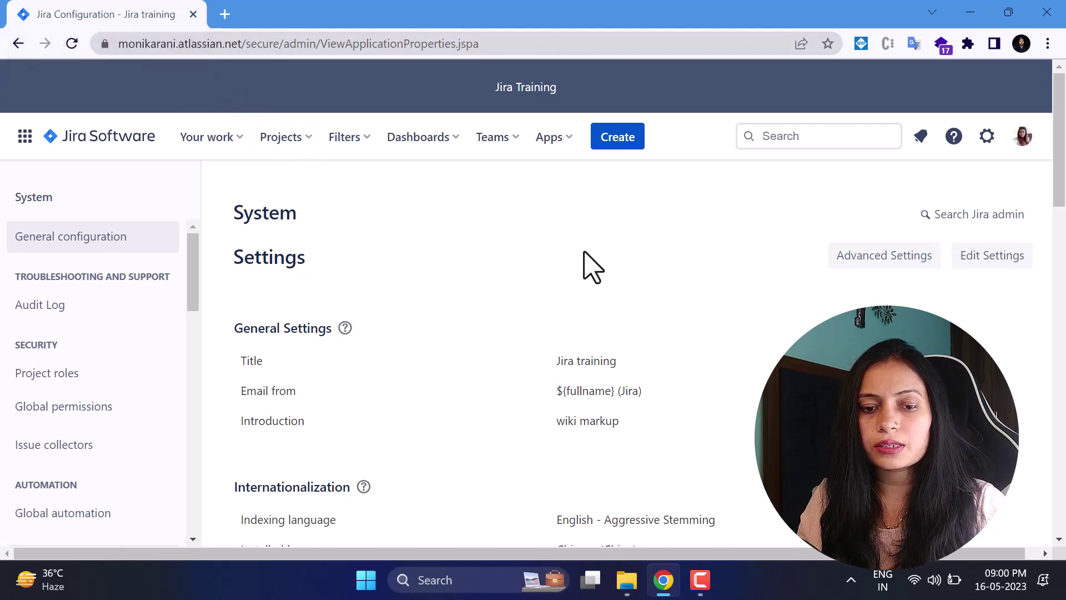
# Open the Scrum Master Dashboard in a separate browser tab and switch to it
pyautogui.scroll(-3, 566, 278)
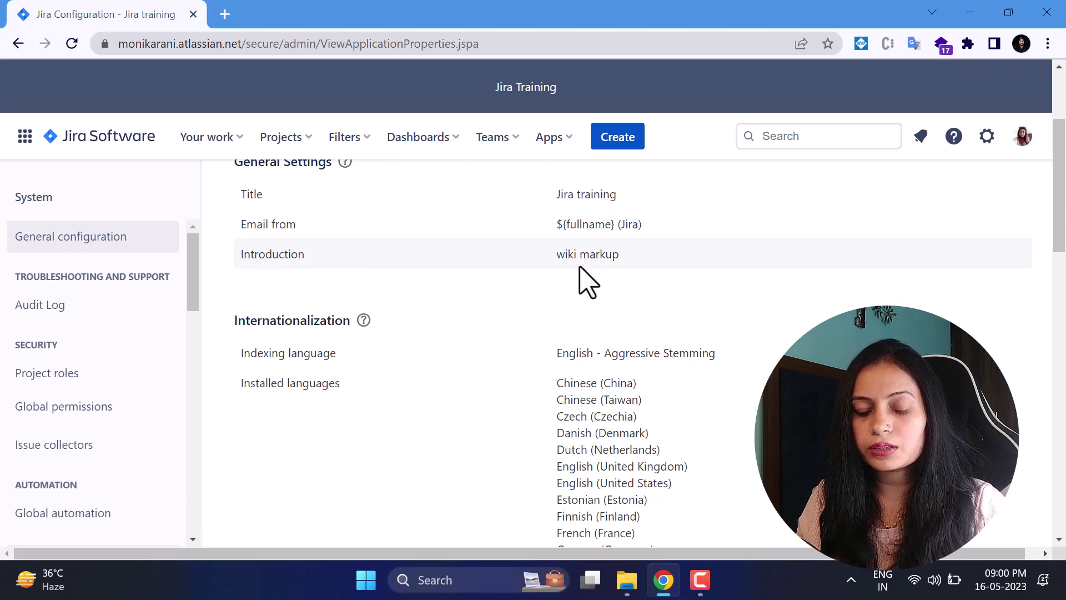
pyautogui.scroll(2, 566, 266)
pyautogui.click(451, 139)
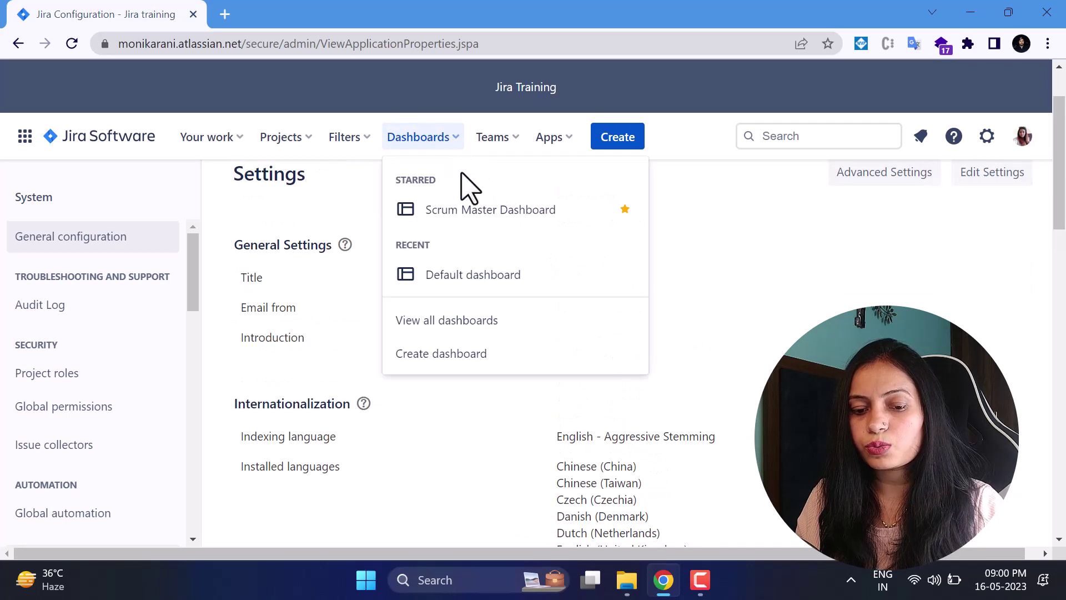
pyautogui.rightClick(477, 217)
pyautogui.click(512, 230)
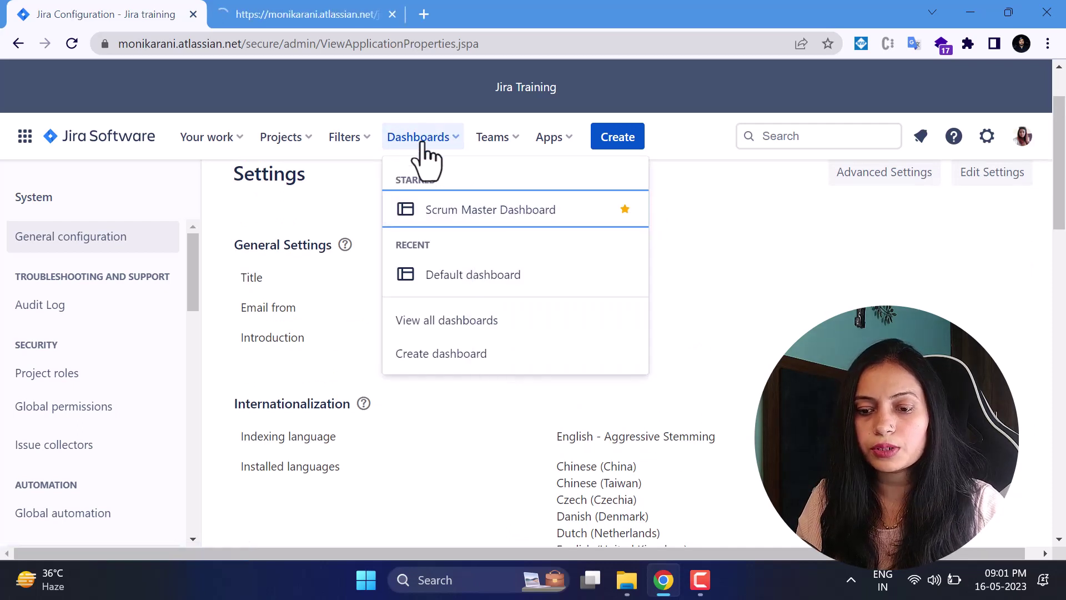
pyautogui.click(340, 22)
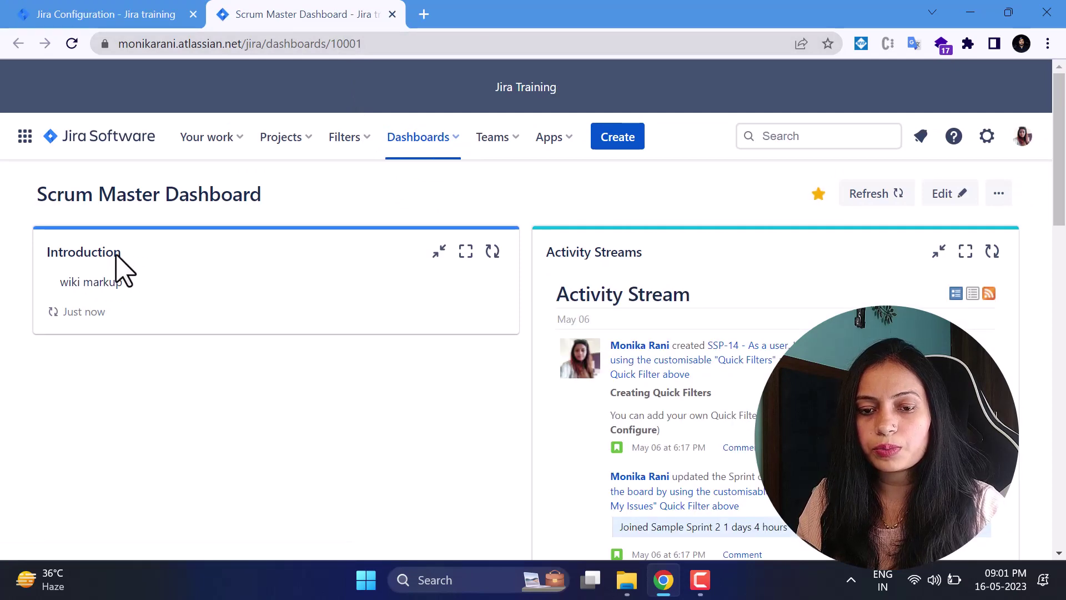
# Compare the dashboard's Introduction gadget text with the Introduction entry in the general configuration
pyautogui.moveTo(128, 254); pyautogui.dragTo(46, 257)
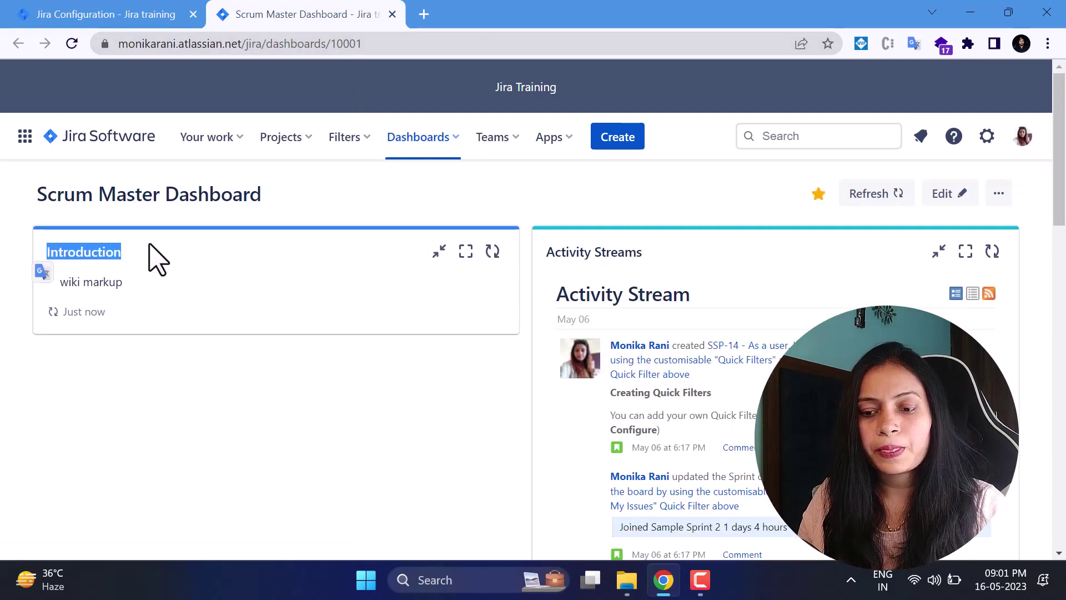
pyautogui.click(129, 286)
pyautogui.moveTo(58, 283); pyautogui.dragTo(120, 282)
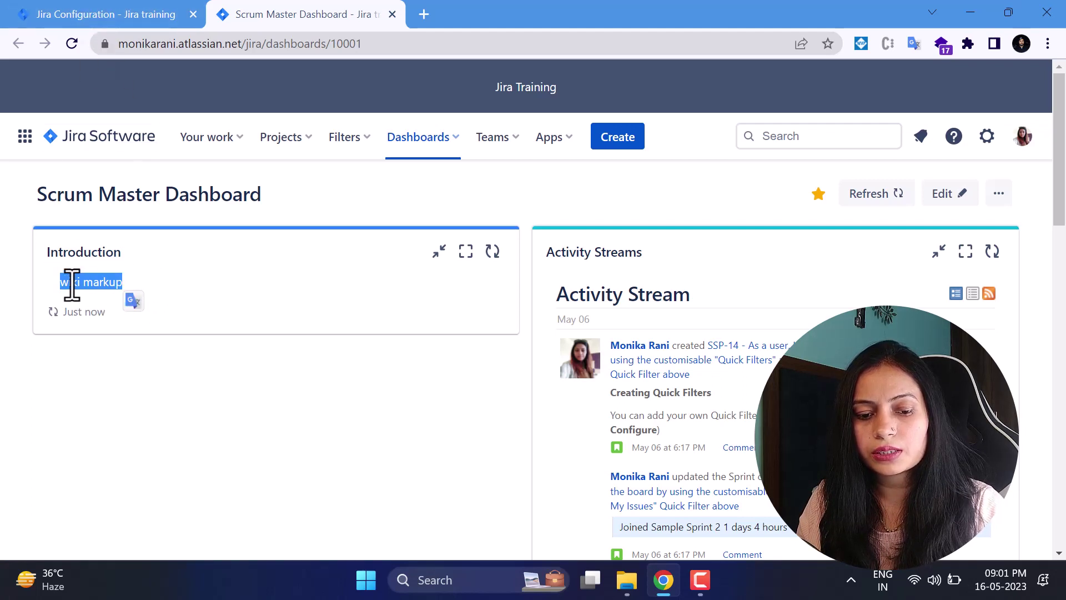
pyautogui.click(92, 16)
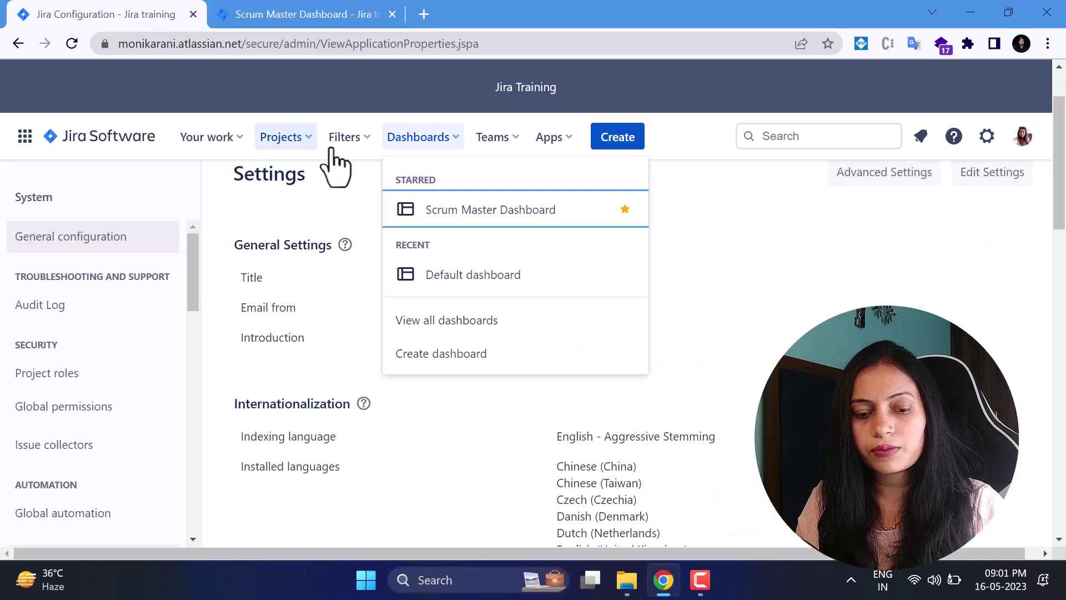
pyautogui.click(792, 215)
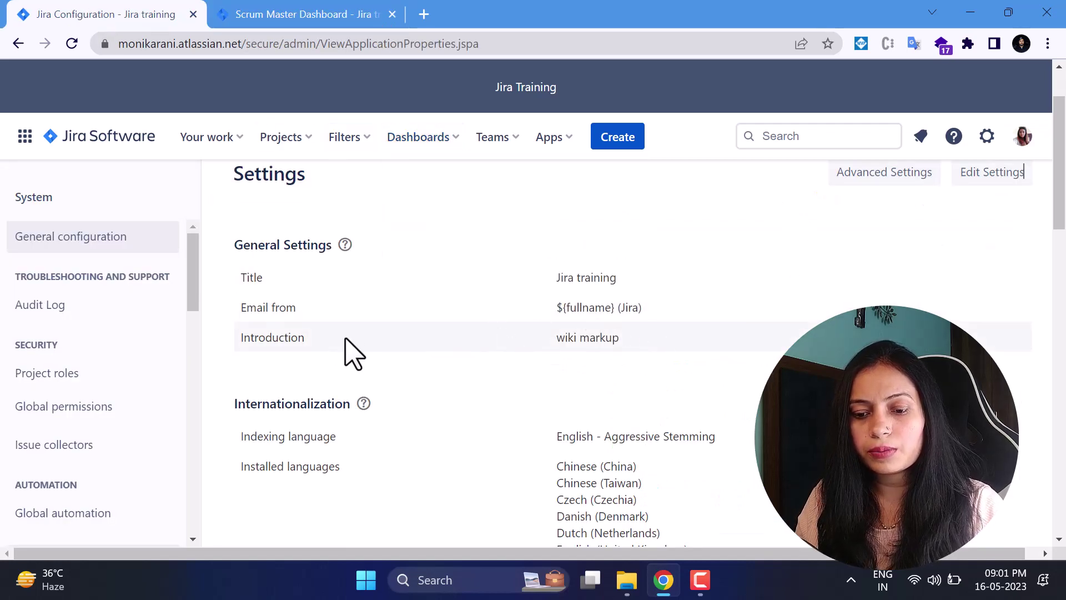
pyautogui.click(339, 22)
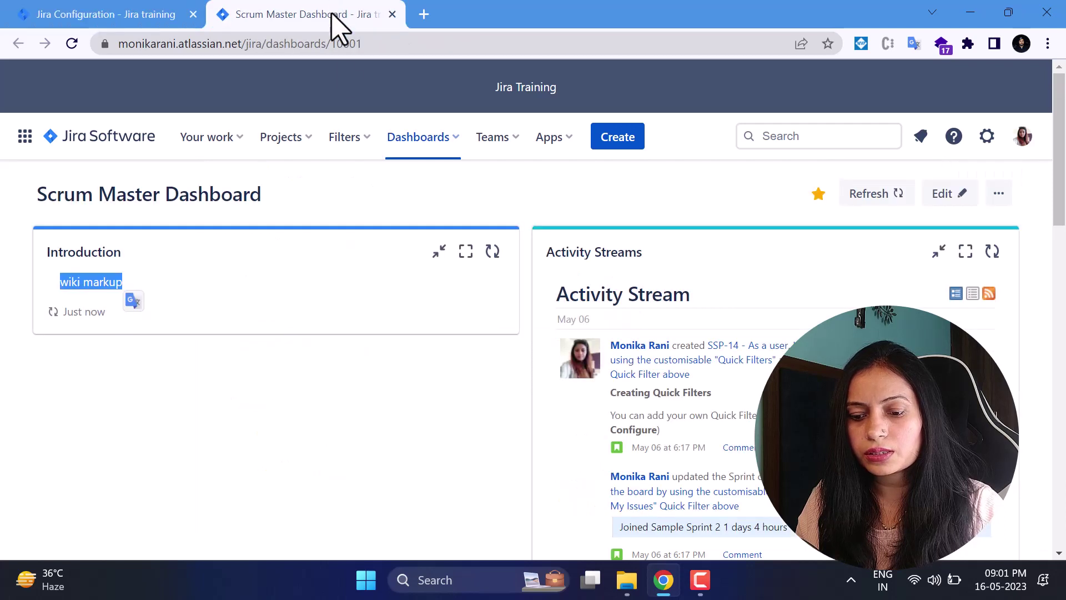
pyautogui.click(321, 204)
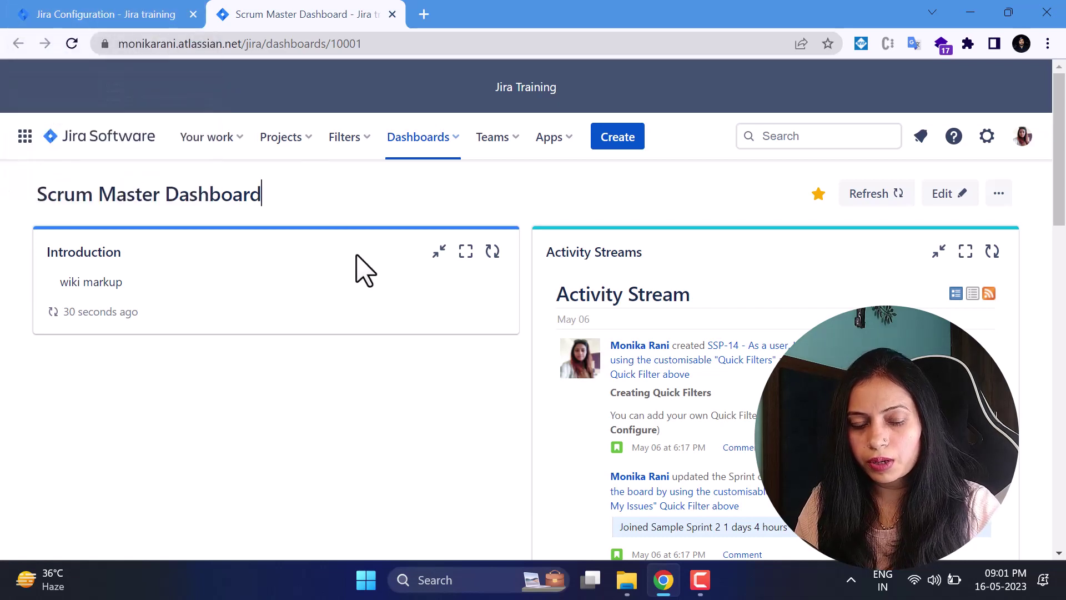
# Return to the general configuration and review the Internationalization section: indexing language, installed languages, default language and default user time zone
pyautogui.hotkey('ctrl', 'Tab')
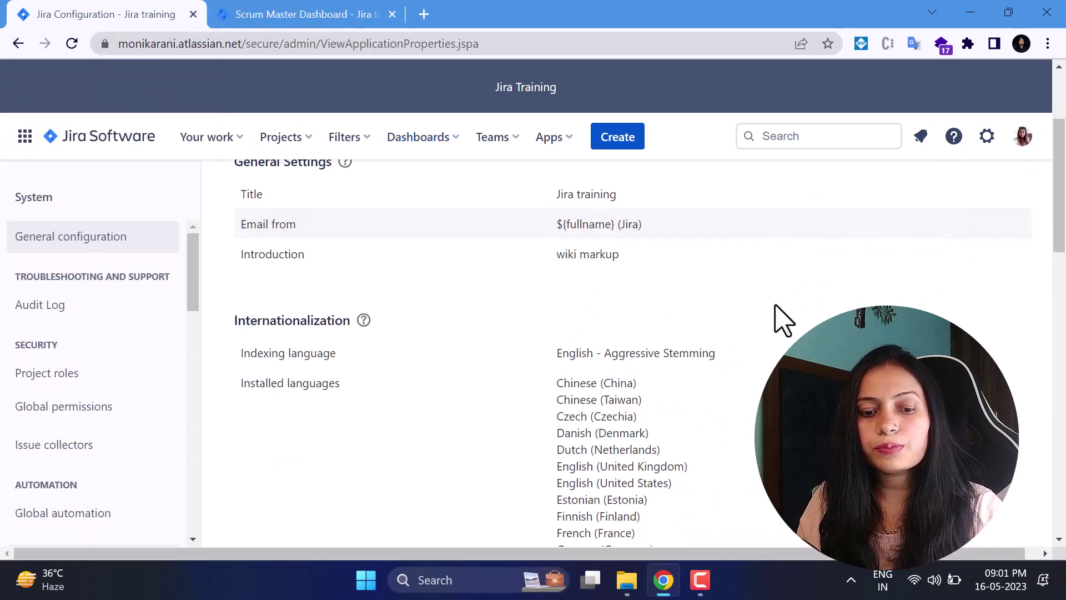
pyautogui.scroll(-1, 411, 314)
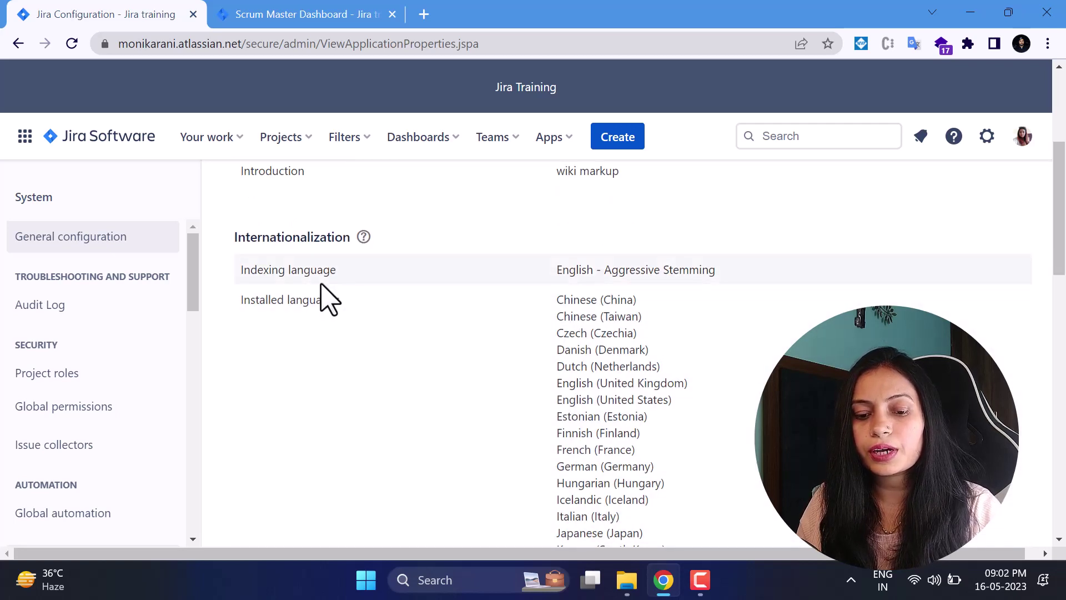
pyautogui.scroll(-2, 721, 299)
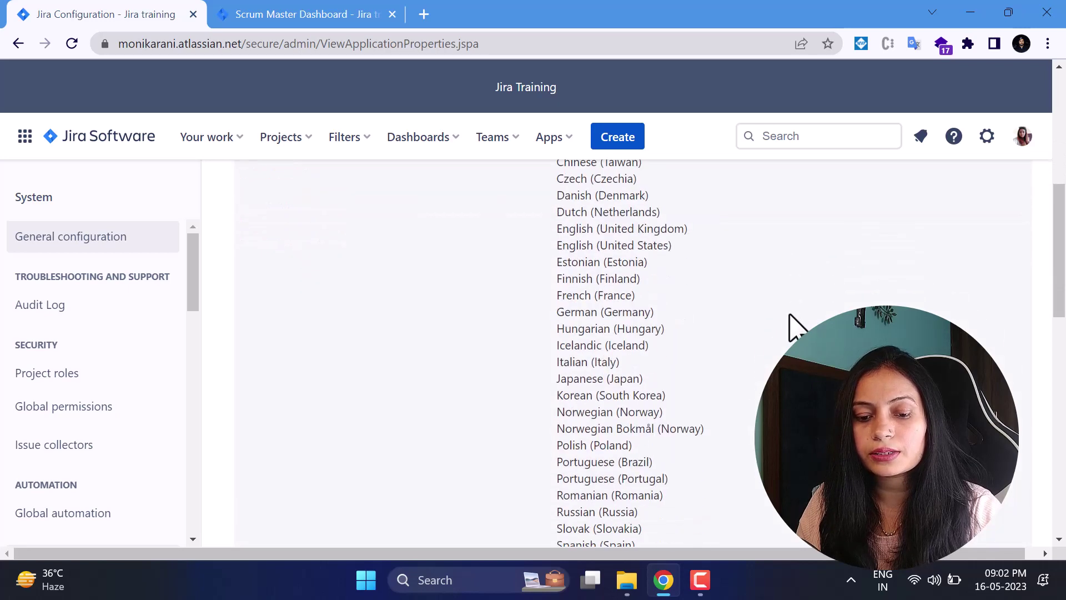
pyautogui.scroll(-3, 664, 380)
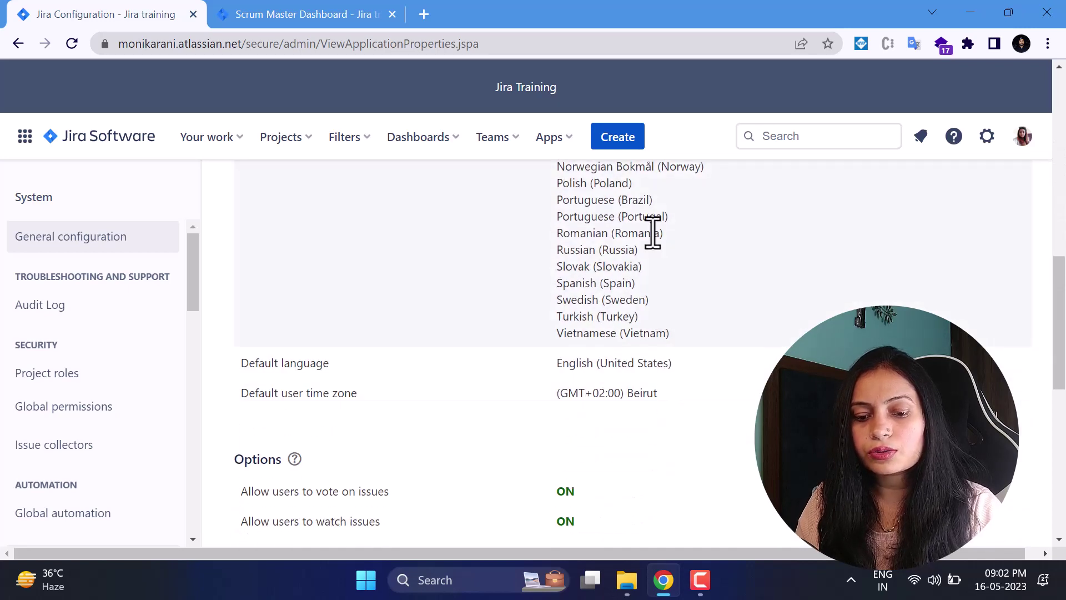
pyautogui.scroll(1, 691, 316)
pyautogui.scroll(2, 690, 319)
pyautogui.scroll(-2, 690, 319)
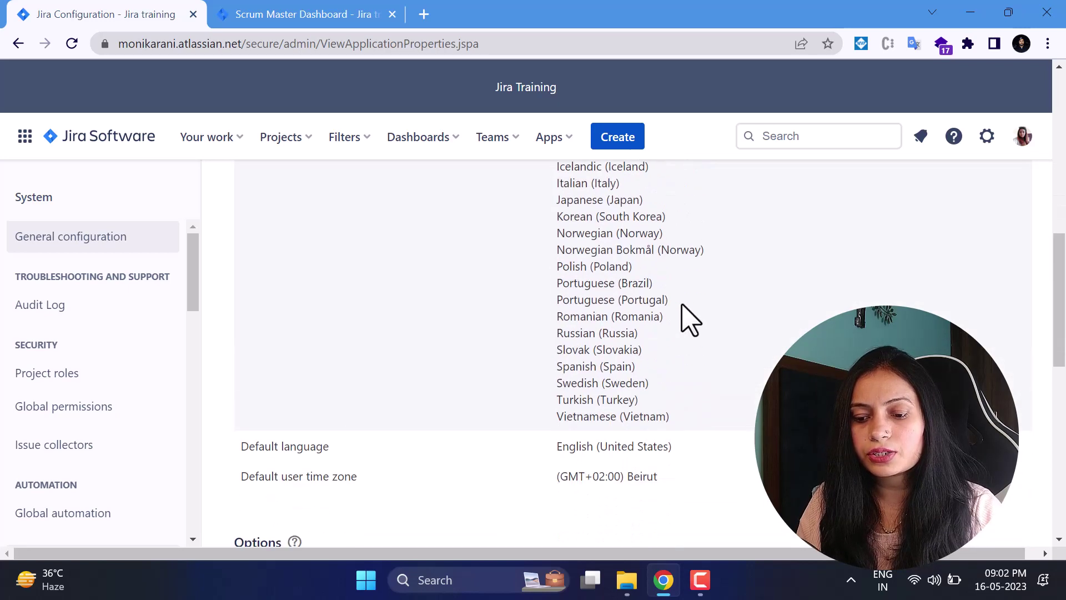
pyautogui.scroll(2, 690, 319)
pyautogui.scroll(-3, 691, 319)
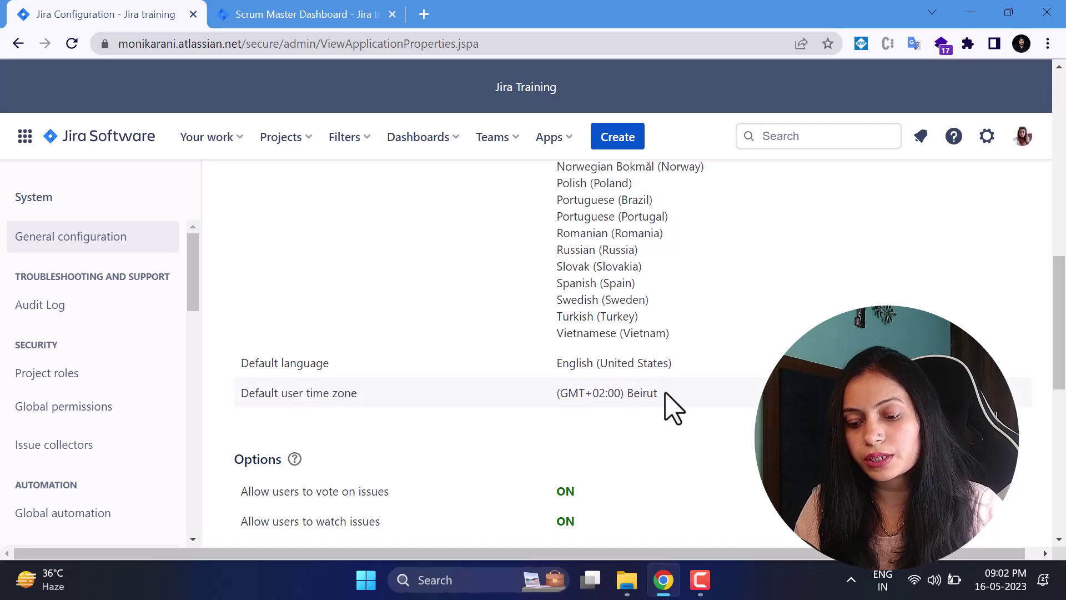
pyautogui.scroll(3, 694, 395)
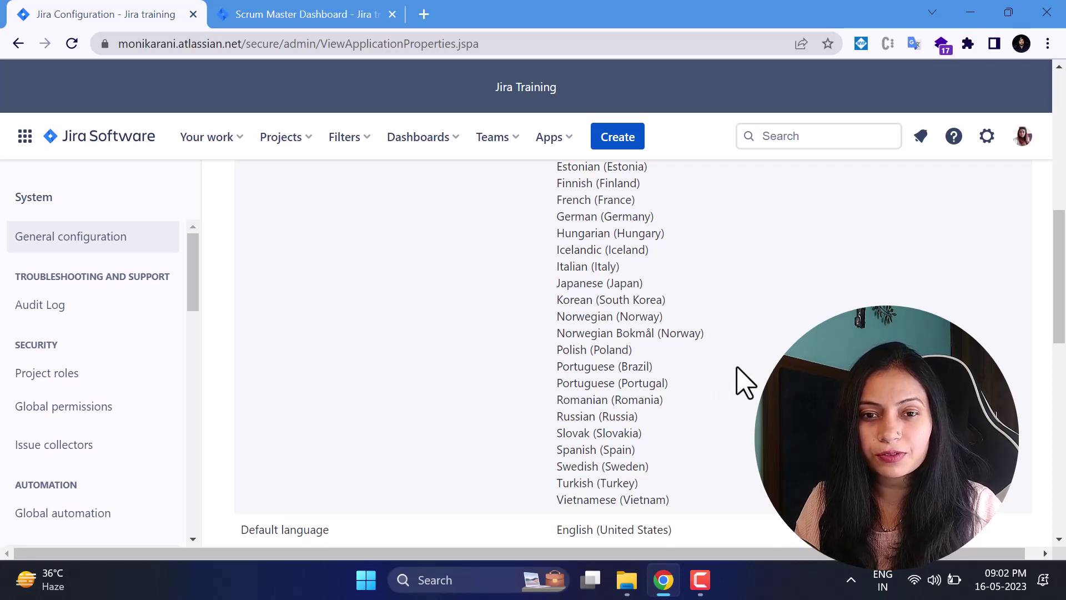
# Review the Options section of the general configuration, from issue voting to auto-update of search results
pyautogui.scroll(-5, 743, 382)
pyautogui.scroll(-2, 743, 382)
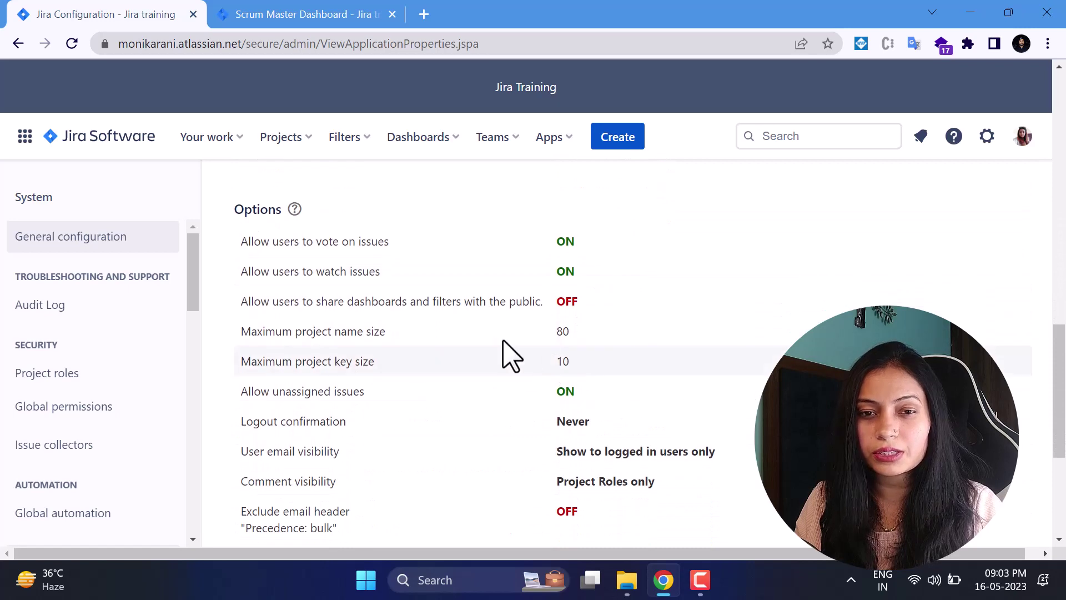
pyautogui.scroll(-4, 484, 439)
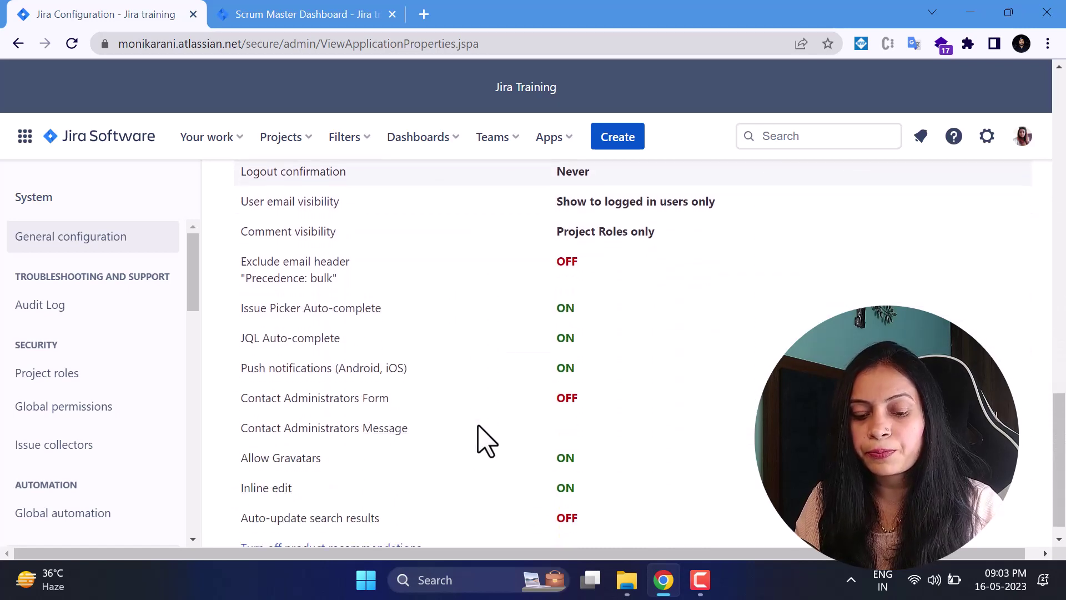
pyautogui.scroll(-1, 485, 439)
pyautogui.scroll(4, 485, 439)
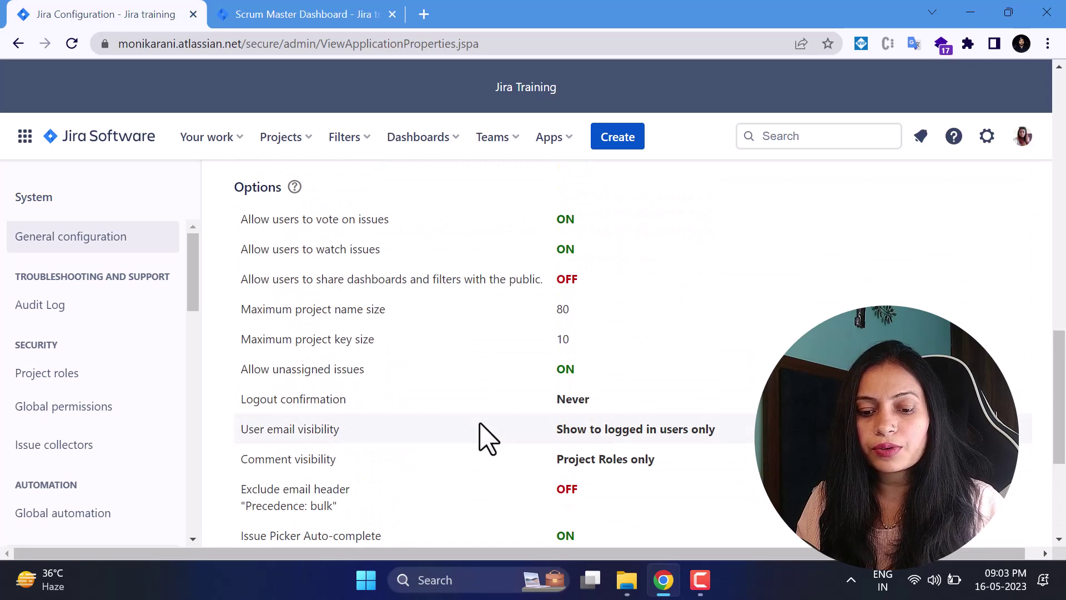
pyautogui.scroll(10, 486, 433)
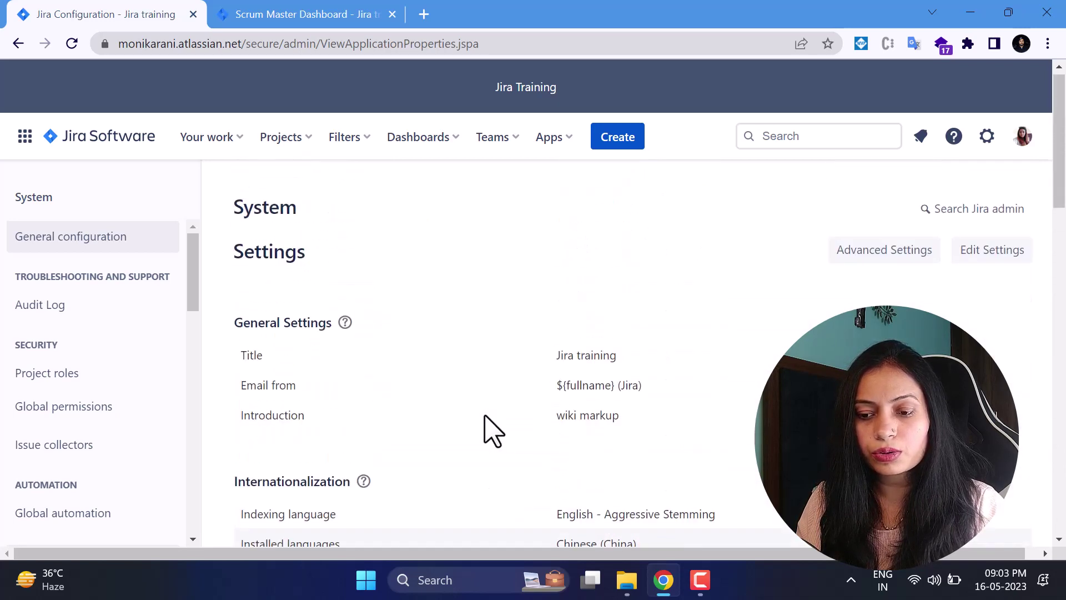
# Open the general settings for editing and review the Internationalization fields, starting with the indexing language
pyautogui.click(980, 264)
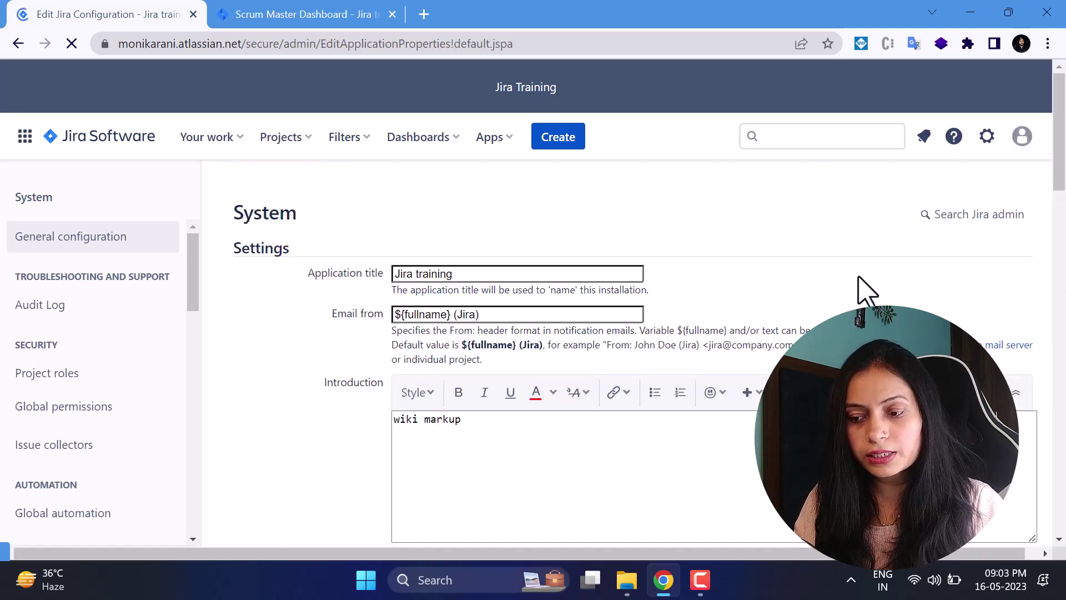
pyautogui.scroll(-6, 866, 289)
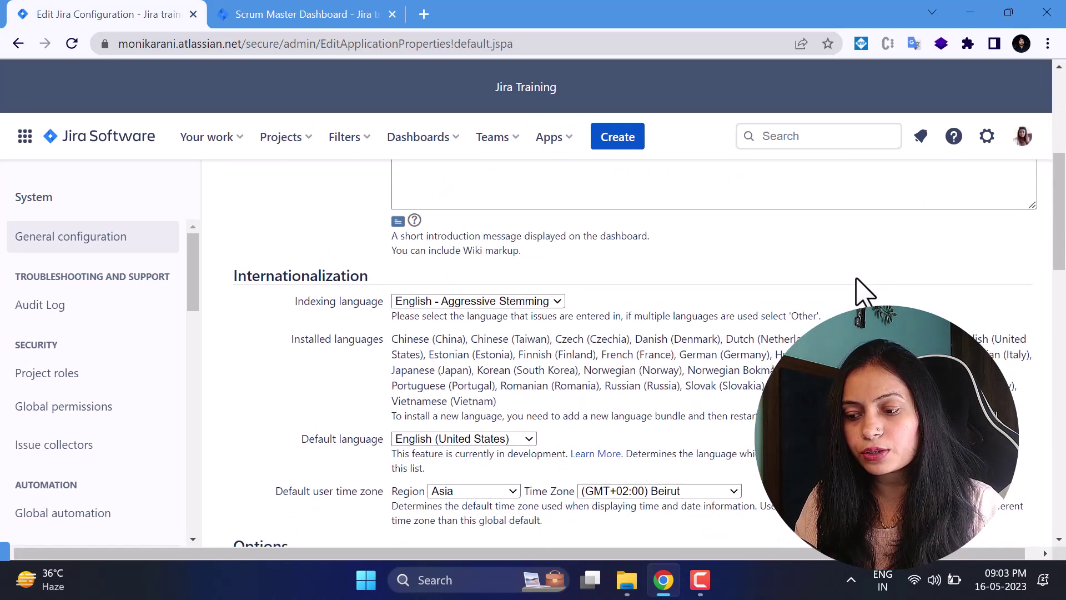
pyautogui.scroll(-2, 863, 292)
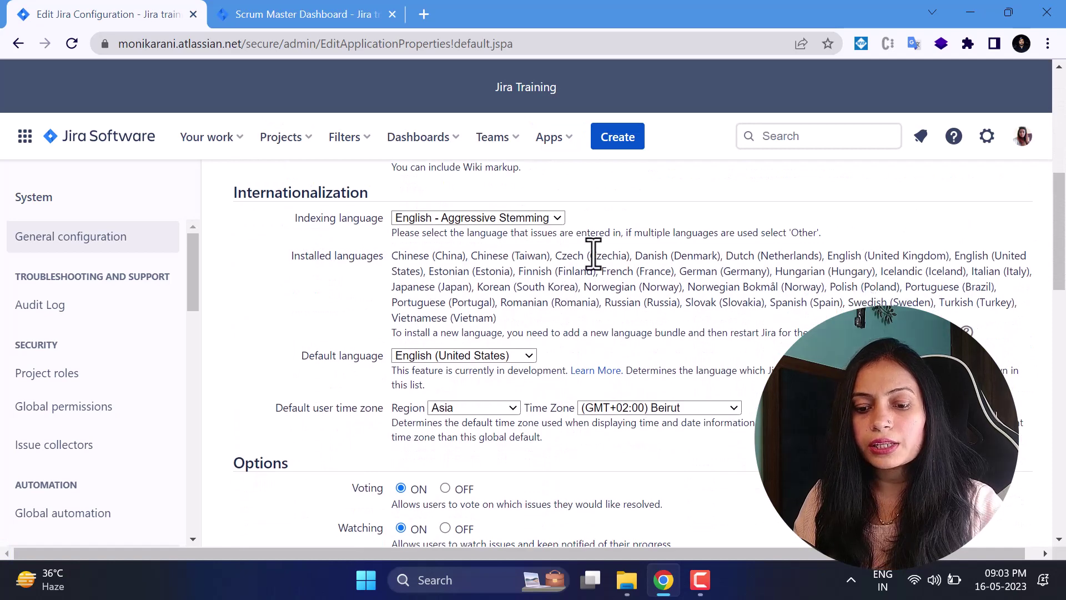
pyautogui.moveTo(329, 219); pyautogui.dragTo(395, 225)
pyautogui.scroll(-4, 638, 335)
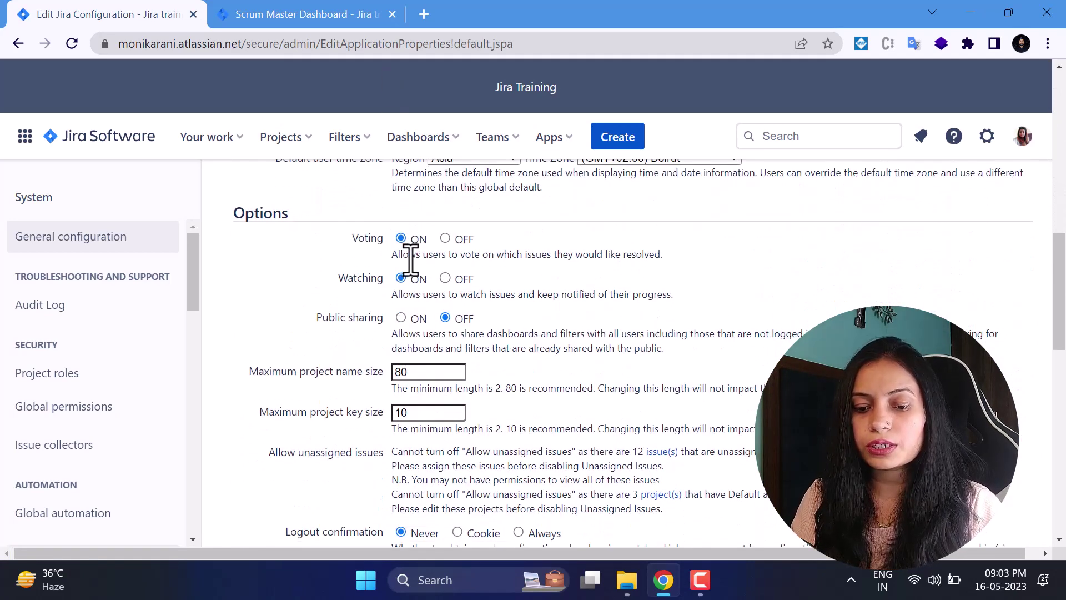
# Review the editable options, from voting and watching to inline edit and auto-update of search results
pyautogui.moveTo(410, 257); pyautogui.dragTo(500, 260)
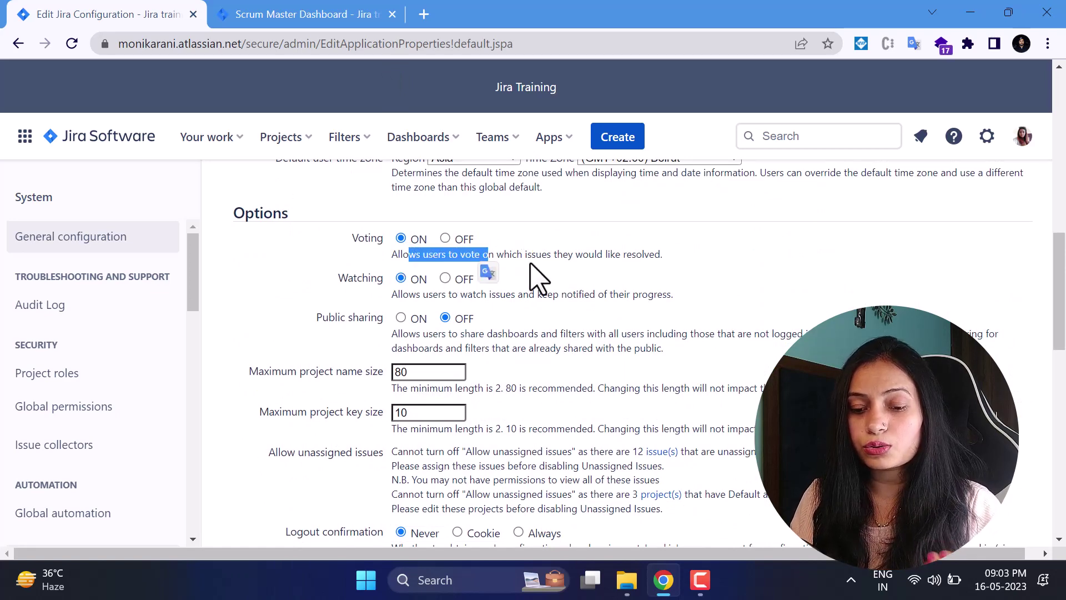
pyautogui.scroll(-3, 674, 300)
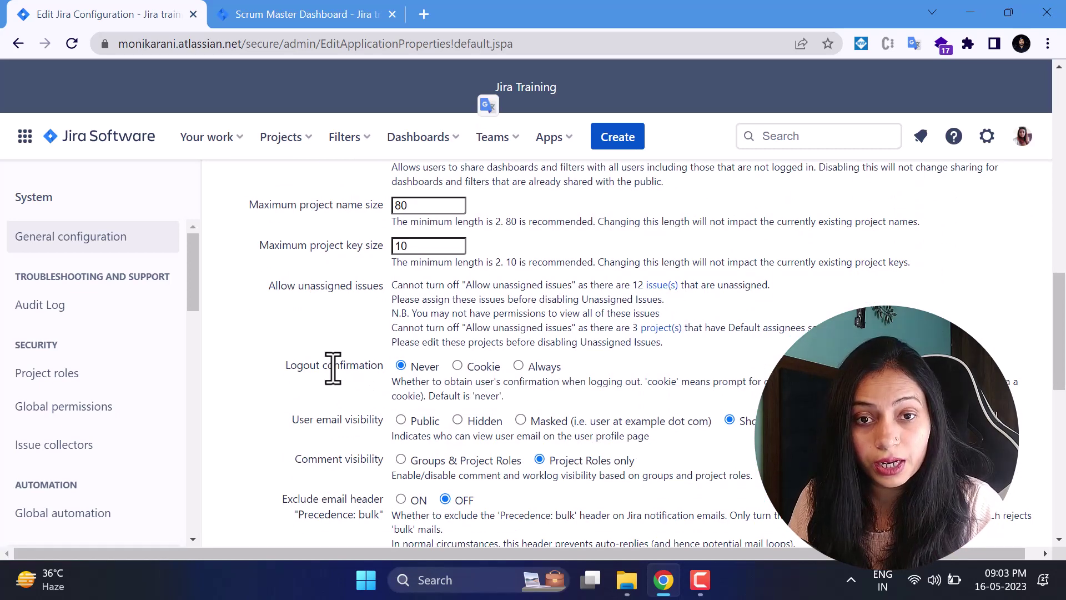
pyautogui.scroll(-2, 607, 381)
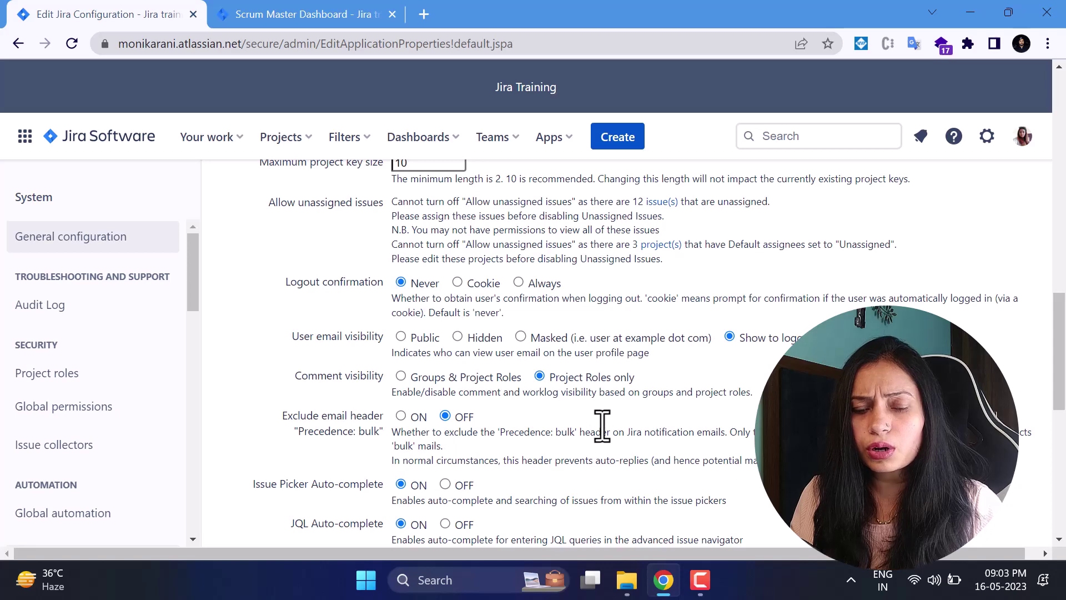
pyautogui.scroll(-5, 605, 436)
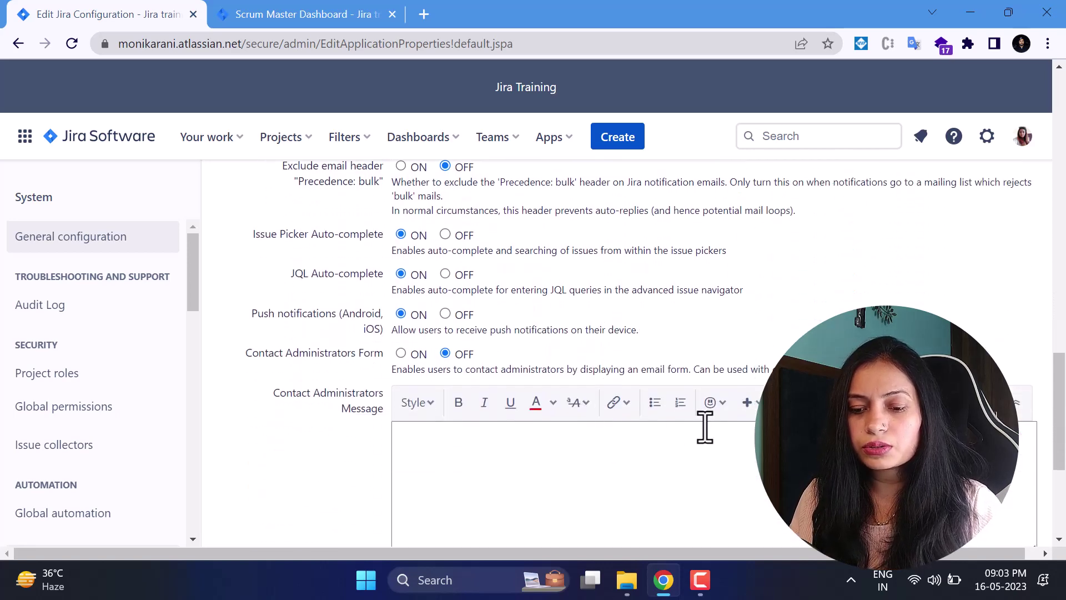
pyautogui.scroll(-5, 705, 427)
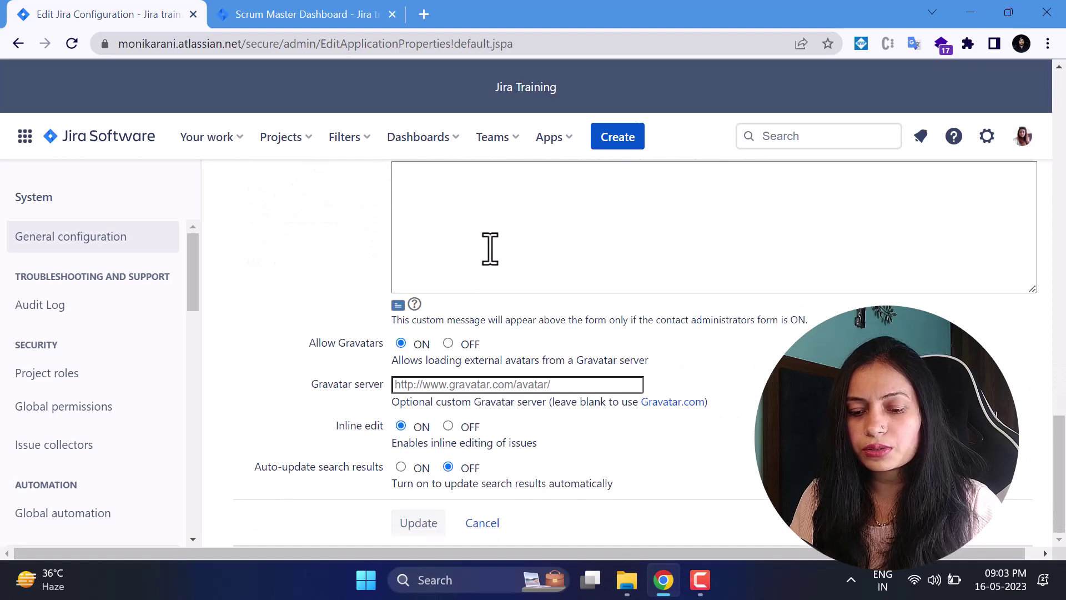
# Recheck the settings form from the application title and the Introduction's wiki markup note to the last option, and cancel editing
pyautogui.scroll(15, 746, 443)
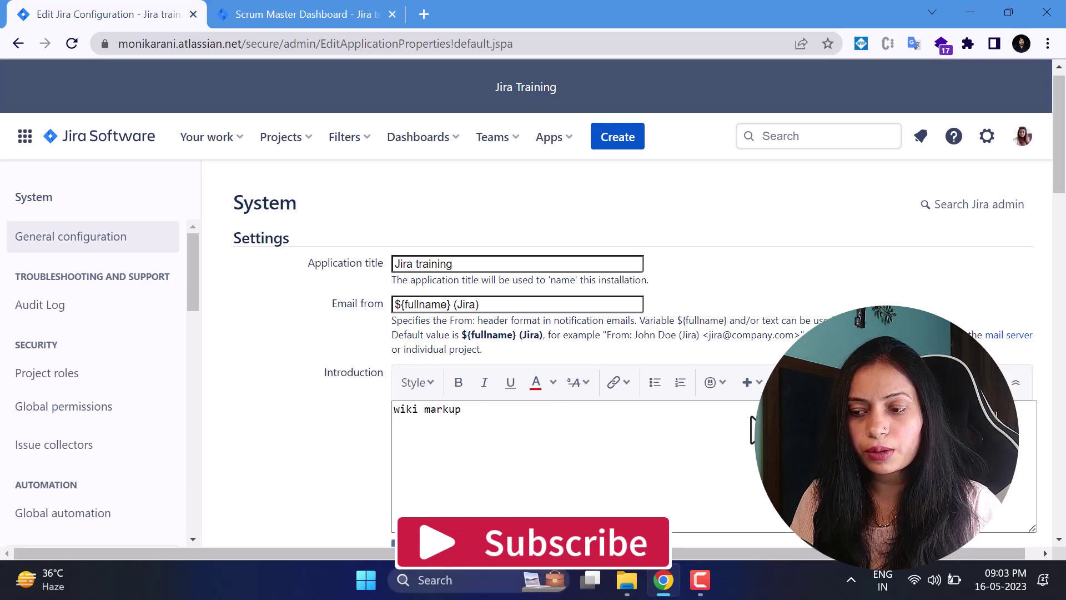
pyautogui.scroll(-10, 611, 360)
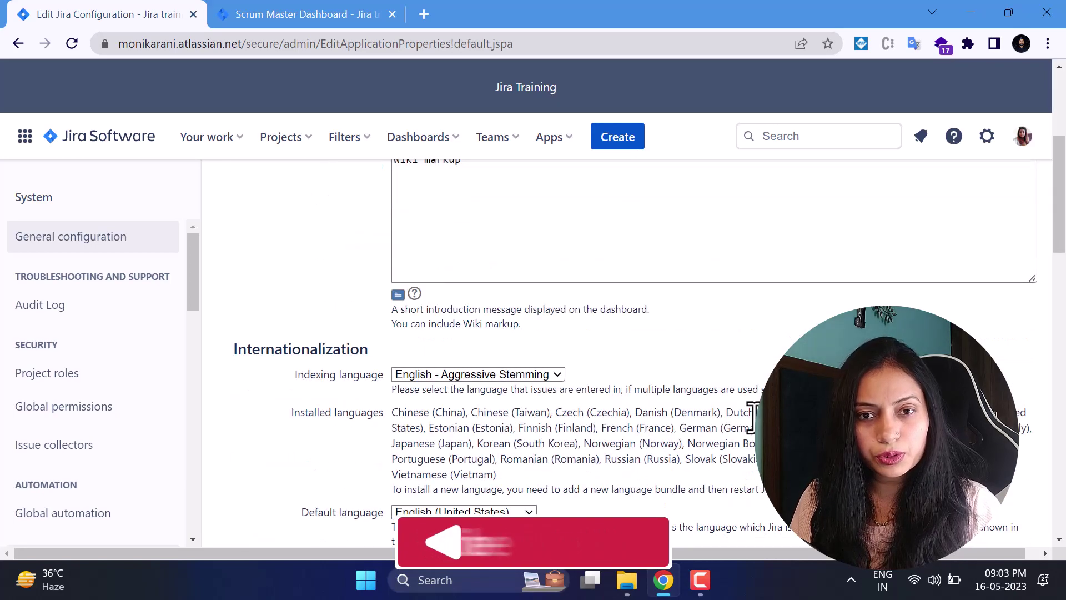
pyautogui.moveTo(409, 325); pyautogui.dragTo(487, 326)
pyautogui.scroll(-1, 610, 361)
pyautogui.scroll(-10, 753, 430)
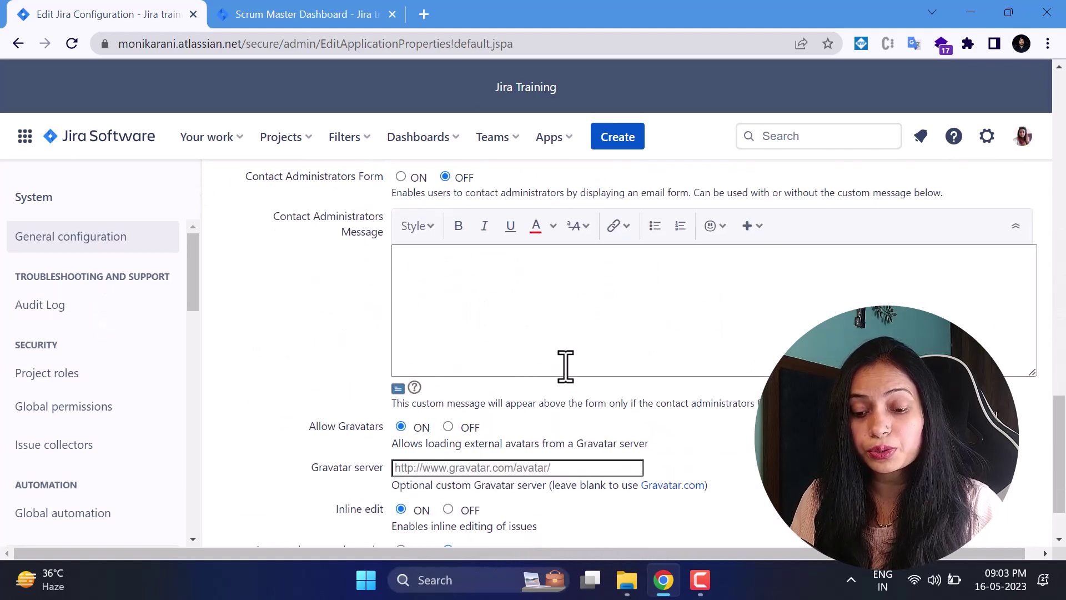
pyautogui.scroll(-1, 566, 370)
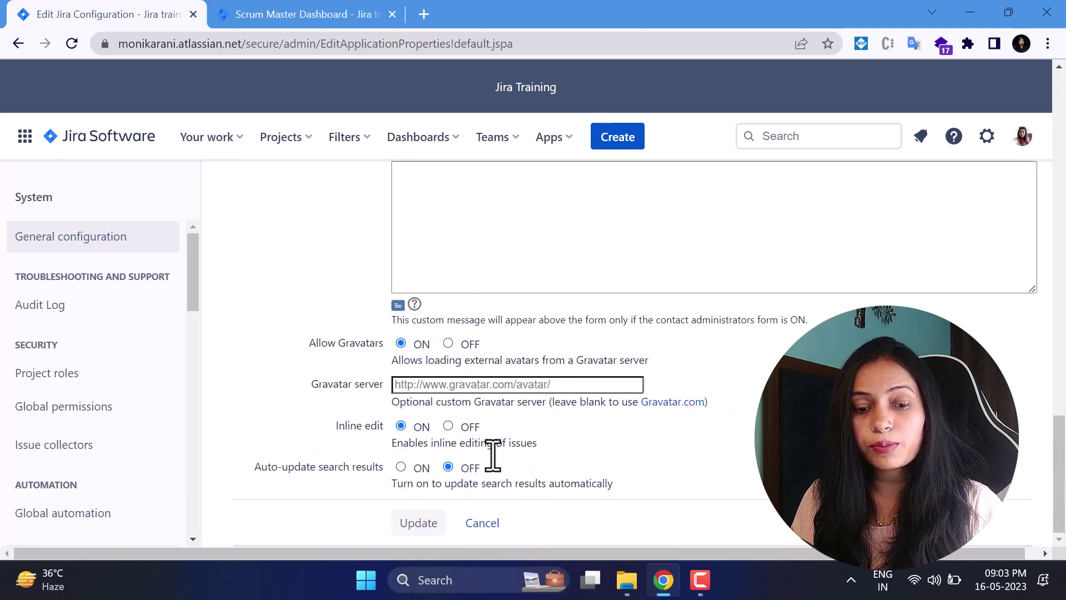
pyautogui.scroll(5, 727, 396)
pyautogui.scroll(-5, 728, 395)
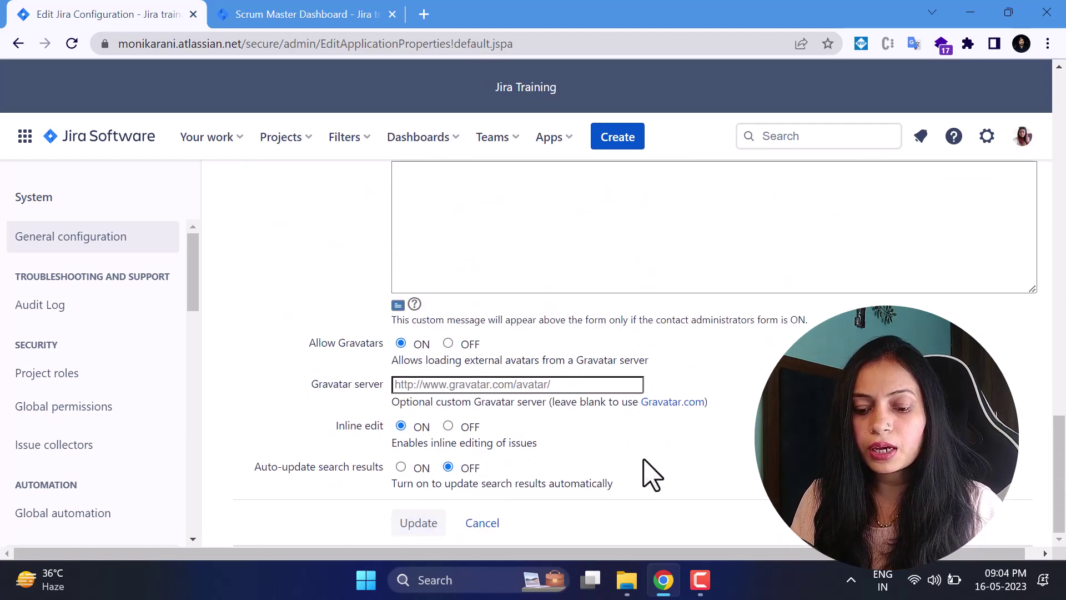
pyautogui.click(486, 524)
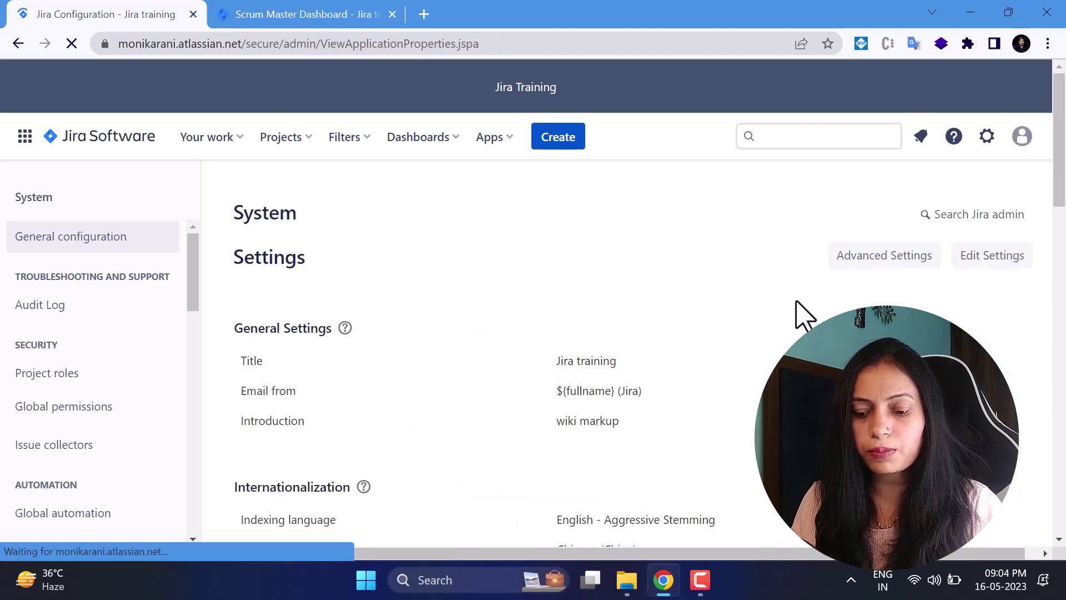
# Open the advanced settings and look over the list of property keys and values
pyautogui.click(871, 260)
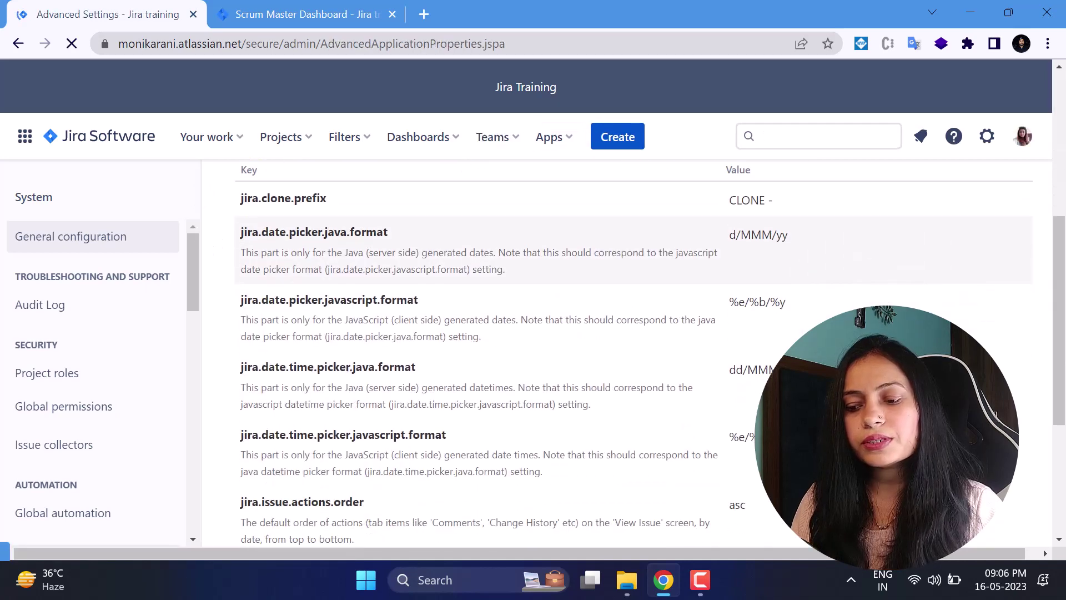
pyautogui.scroll(-5, 690, 329)
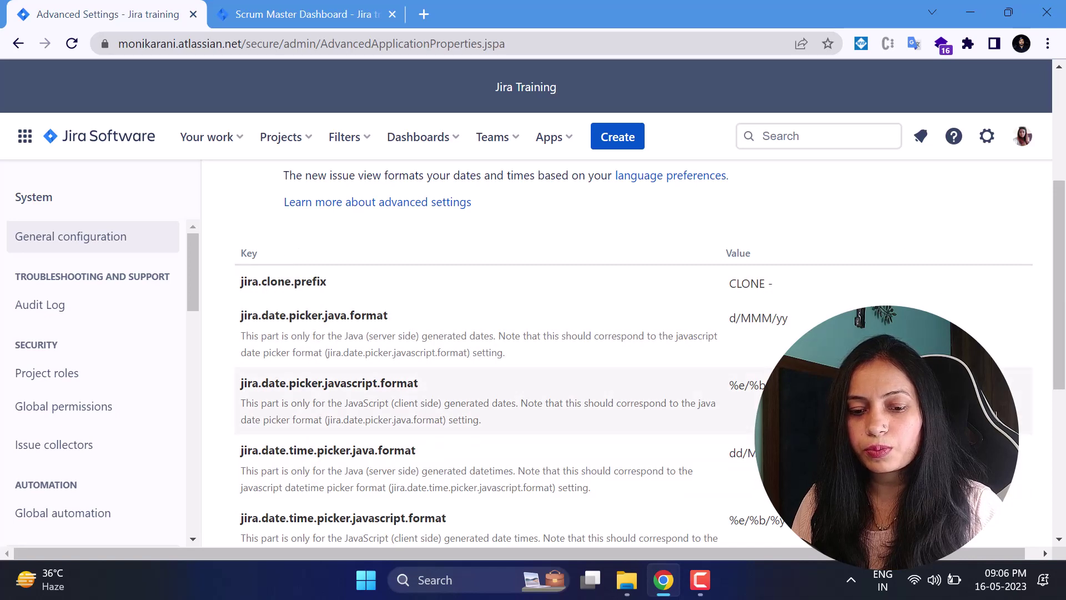
pyautogui.scroll(5, 633, 352)
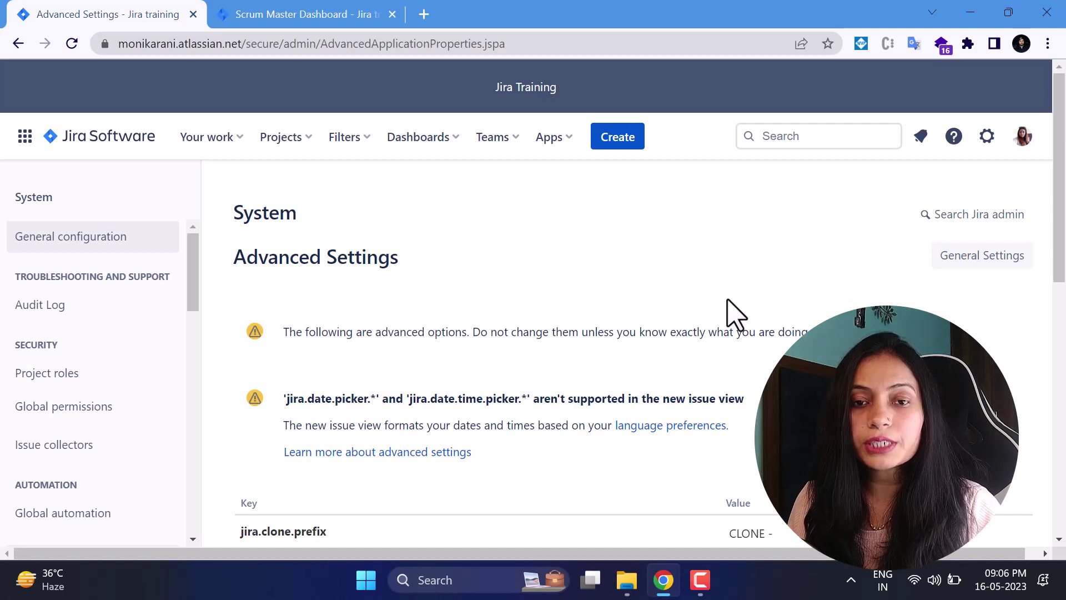
# Read the warning about changing the options at the start of the Advanced Settings page
pyautogui.moveTo(300, 332); pyautogui.dragTo(814, 309)
pyautogui.click(638, 332)
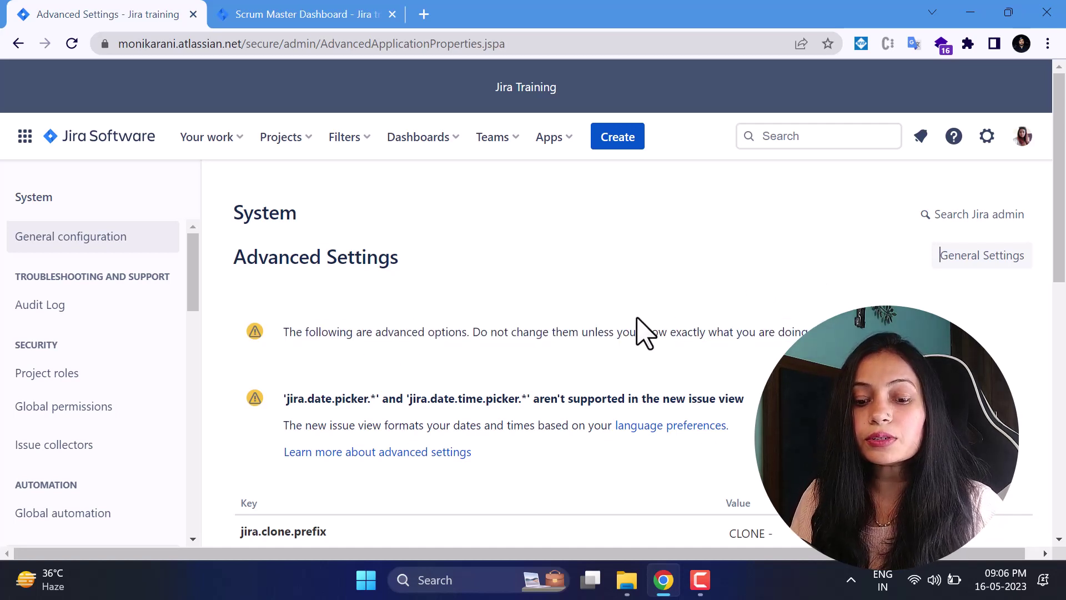
pyautogui.moveTo(394, 332); pyautogui.dragTo(811, 334)
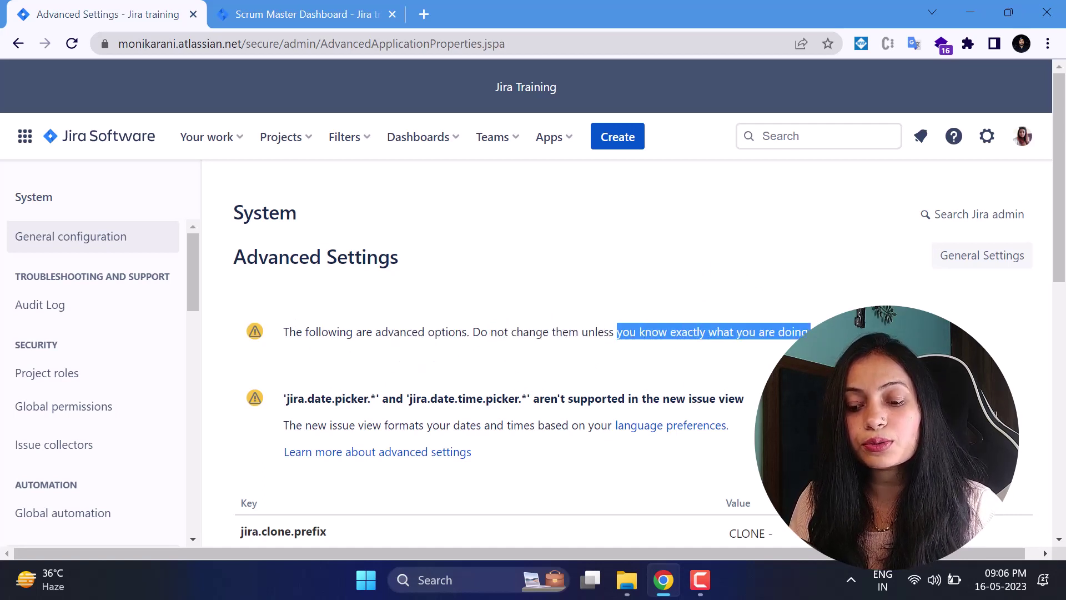
pyautogui.click(816, 317)
# Review the advanced setting keys from jira.clone.prefix to jira.newsletter.tip.delay.days
pyautogui.scroll(-3, 816, 316)
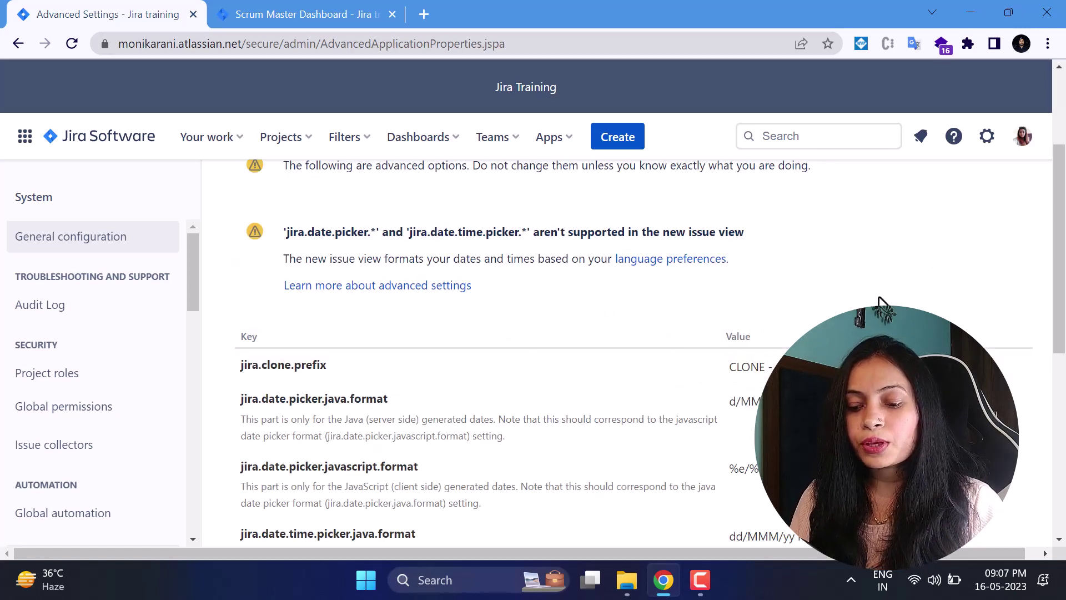
pyautogui.scroll(-5, 883, 304)
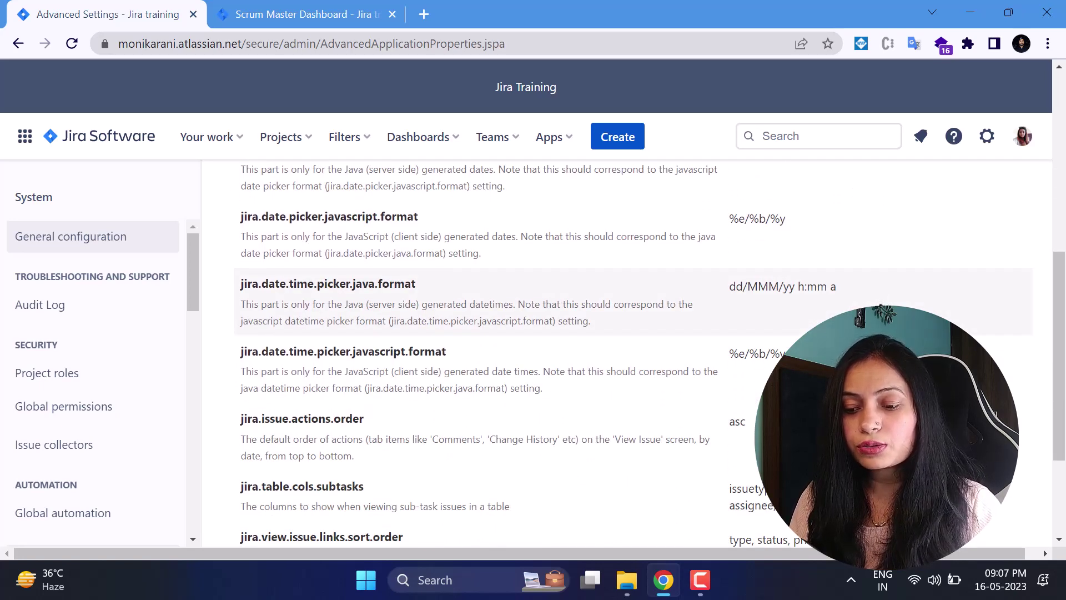
pyautogui.scroll(-3, 698, 401)
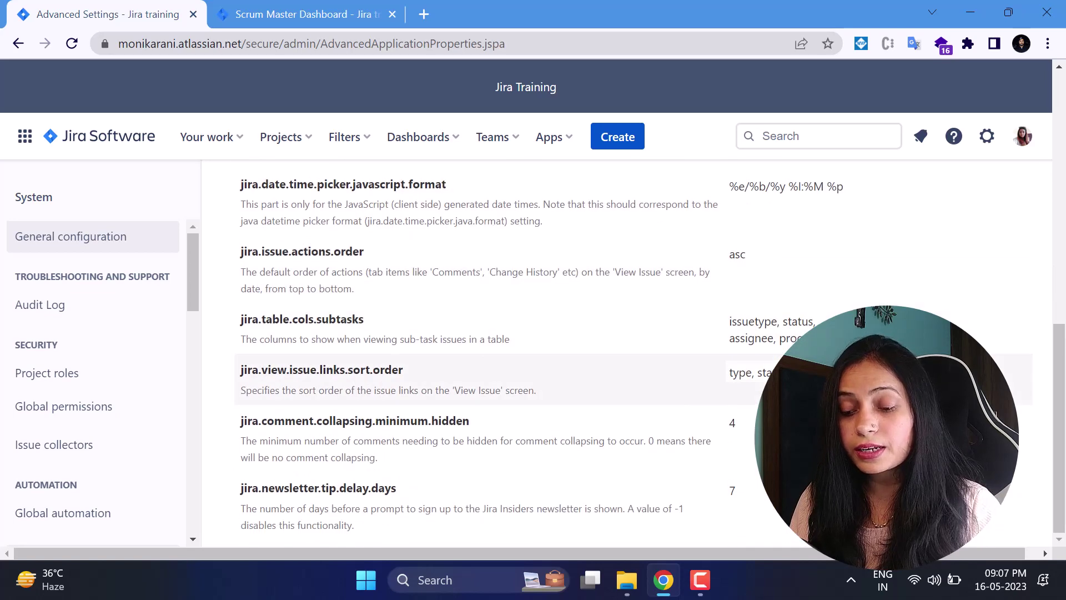
pyautogui.scroll(8, 977, 383)
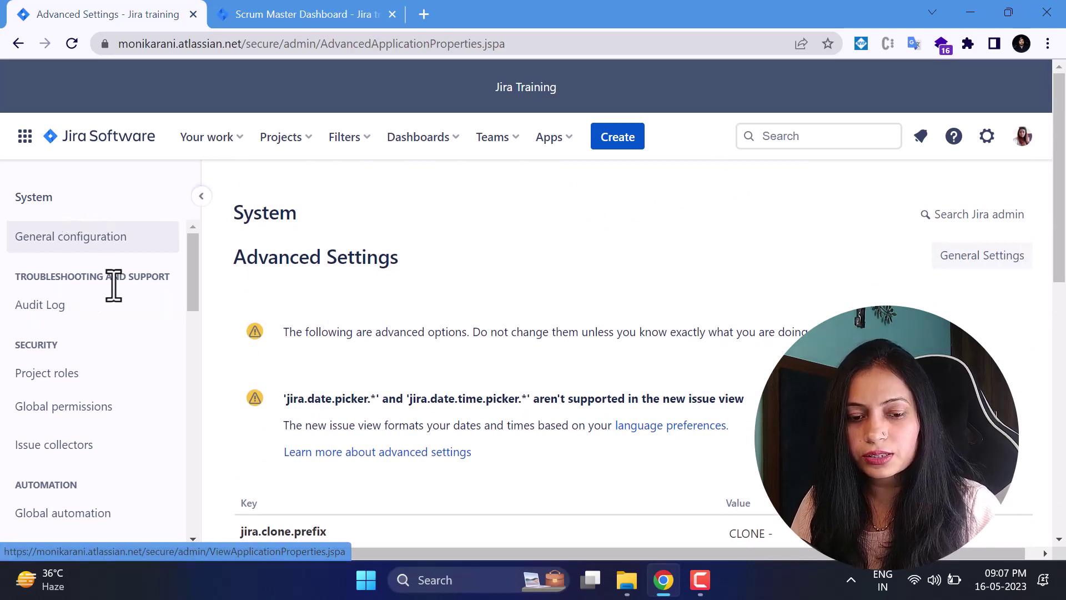
# Open the audit log and examine its entries, including date, author, event category, change summary and changed object
pyautogui.click(42, 308)
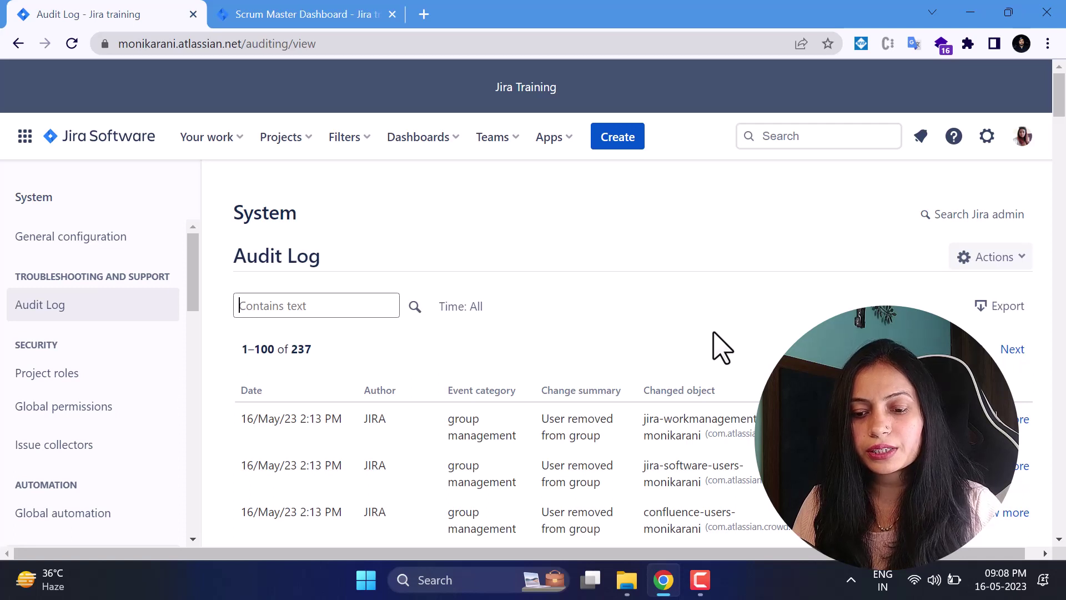
pyautogui.scroll(-3, 722, 347)
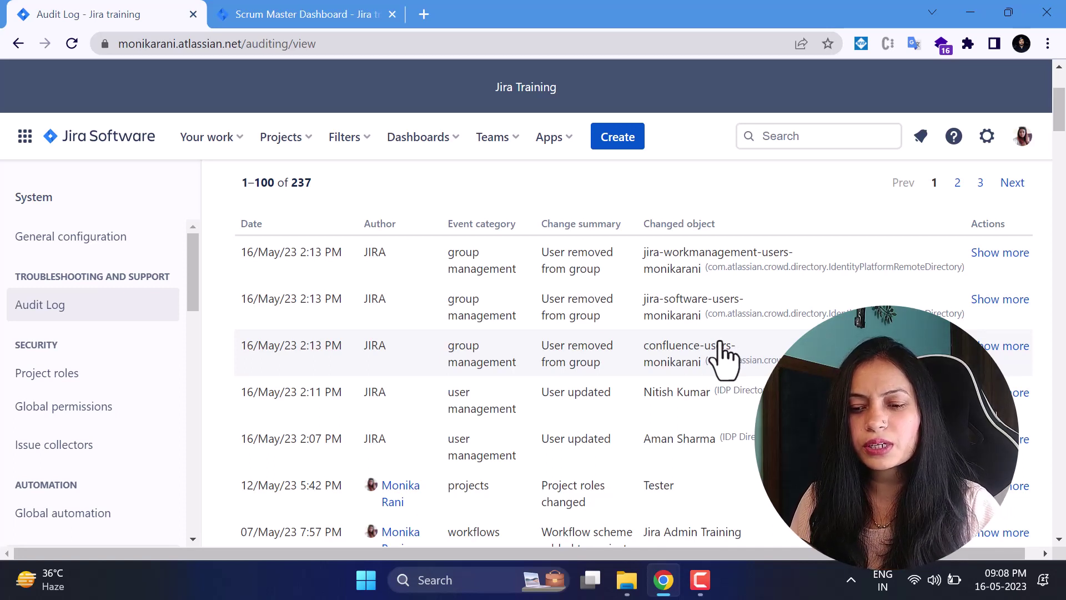
pyautogui.scroll(-1, 111, 383)
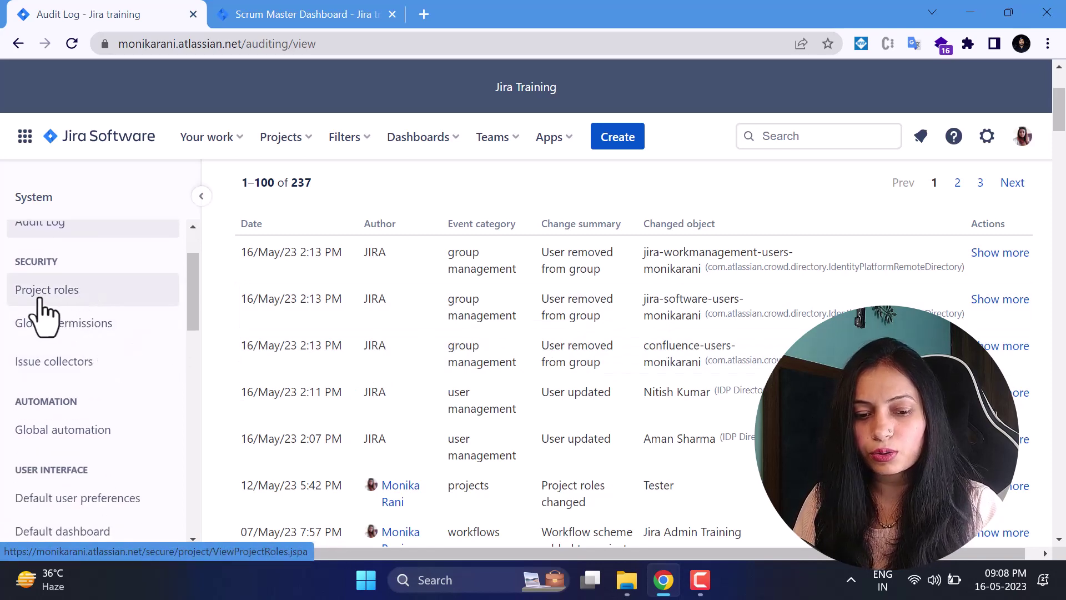
pyautogui.scroll(3, 530, 296)
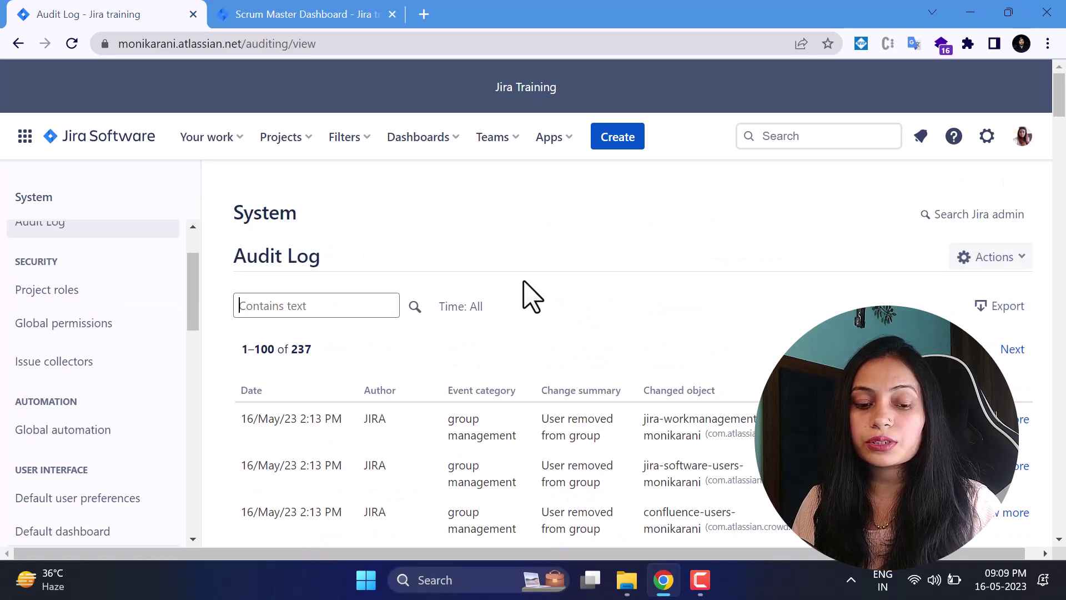
# Open the project roles and review the available roles and the Add Project Role form
pyautogui.click(116, 305)
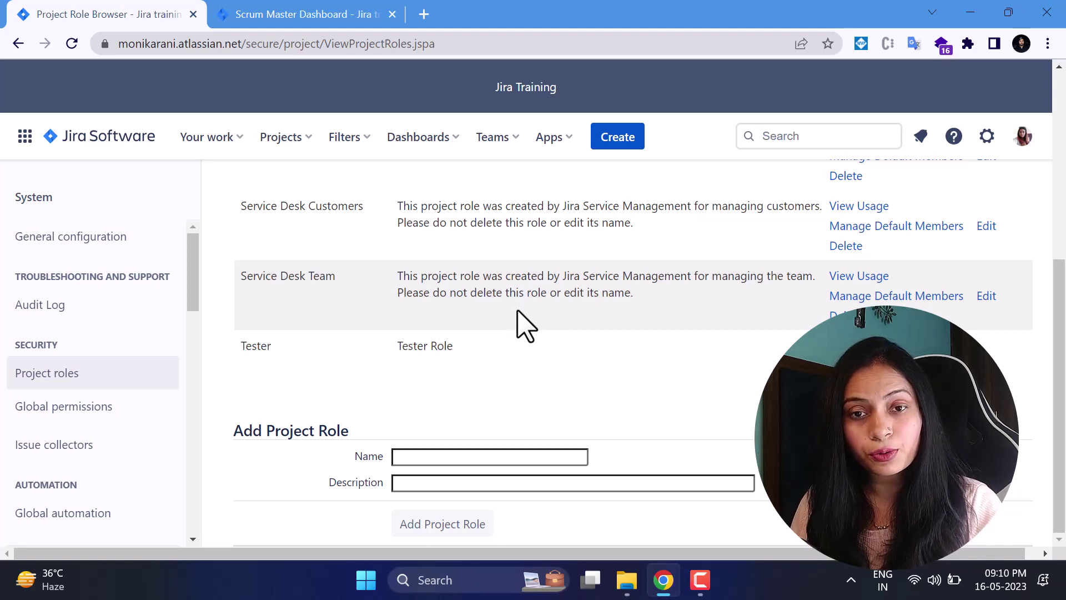
pyautogui.scroll(6, 524, 325)
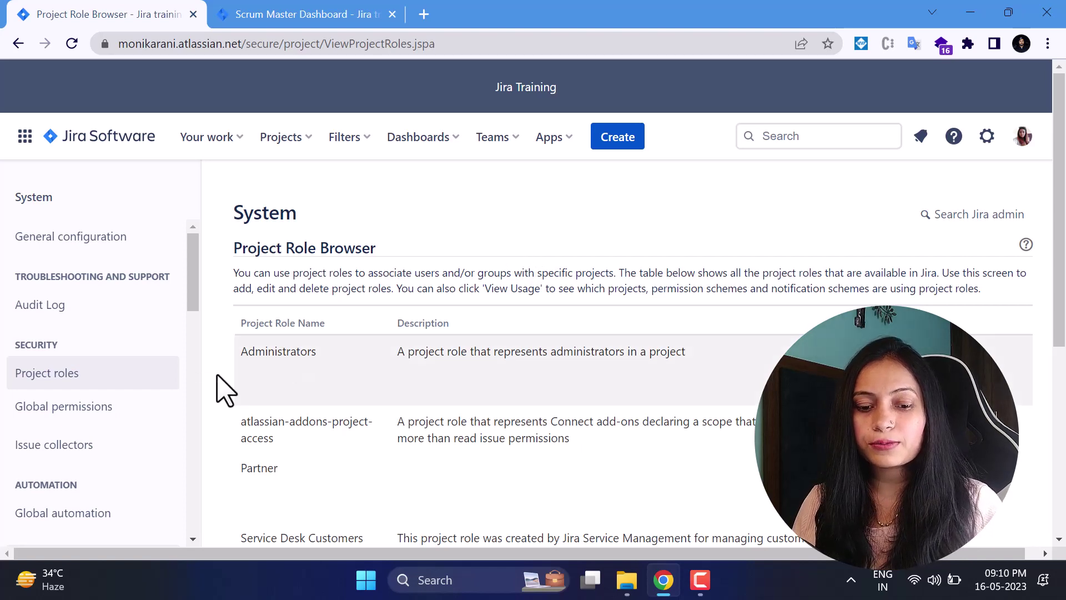
# Open the global permissions and review the Jira permissions, their assigned groups and the Grant Permission form
pyautogui.click(129, 408)
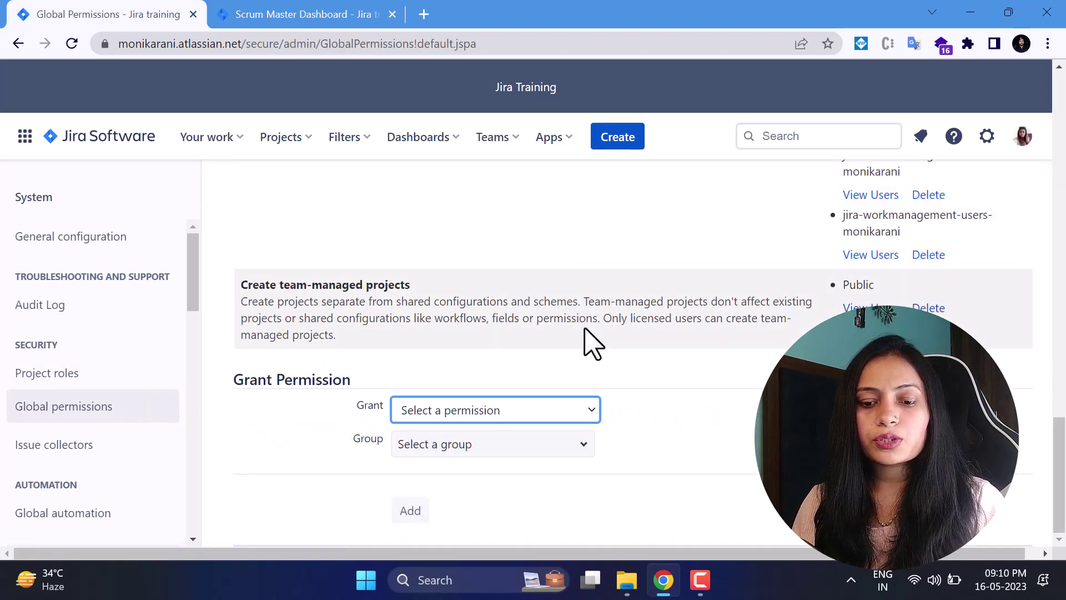
pyautogui.scroll(15, 592, 342)
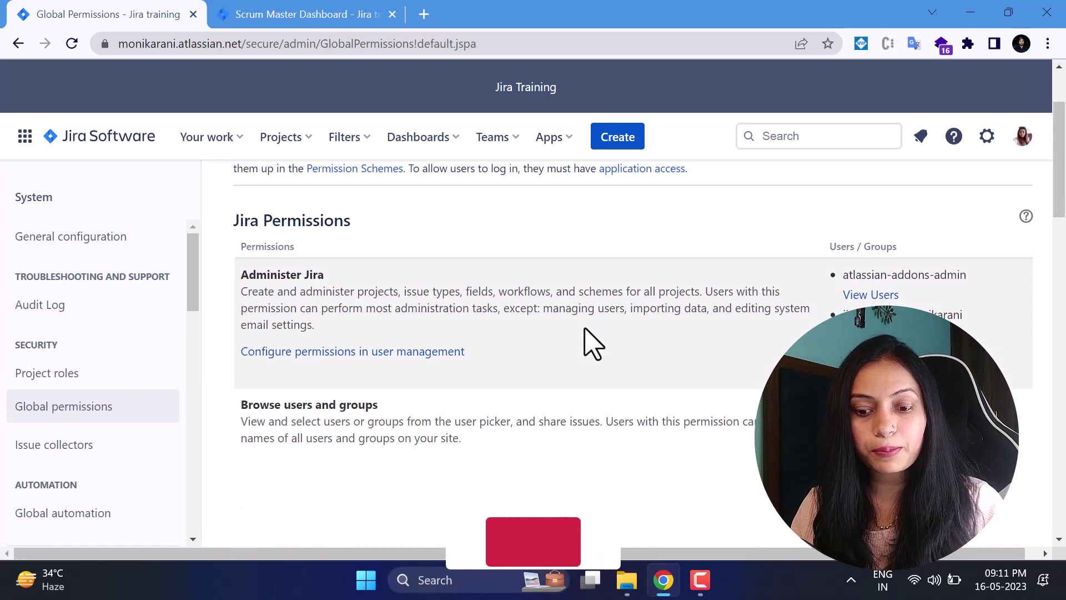
pyautogui.scroll(3, 591, 342)
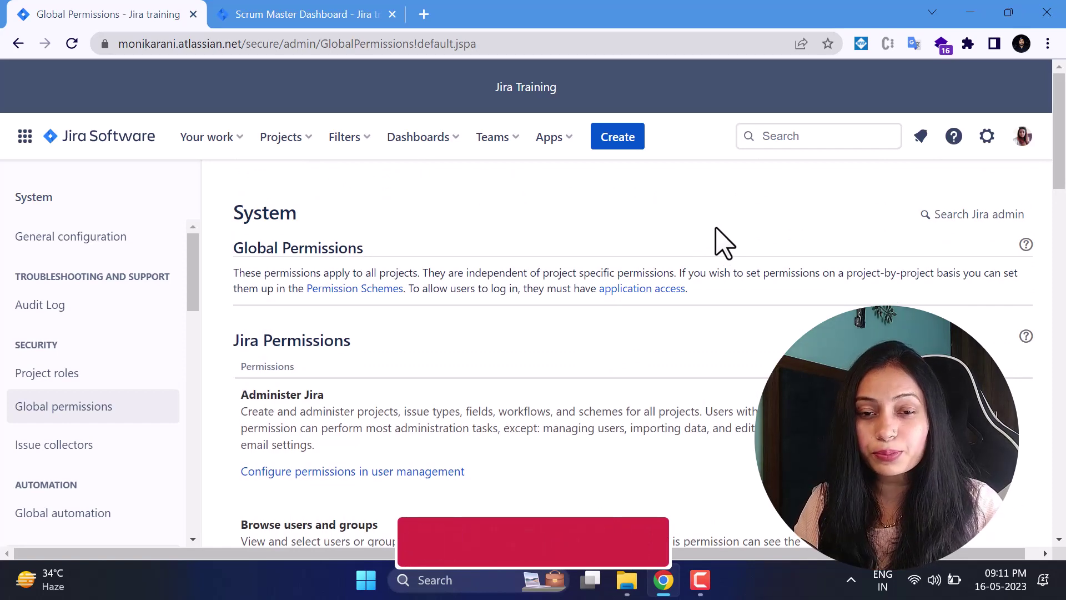
pyautogui.scroll(-4, 717, 231)
pyautogui.scroll(5, 716, 244)
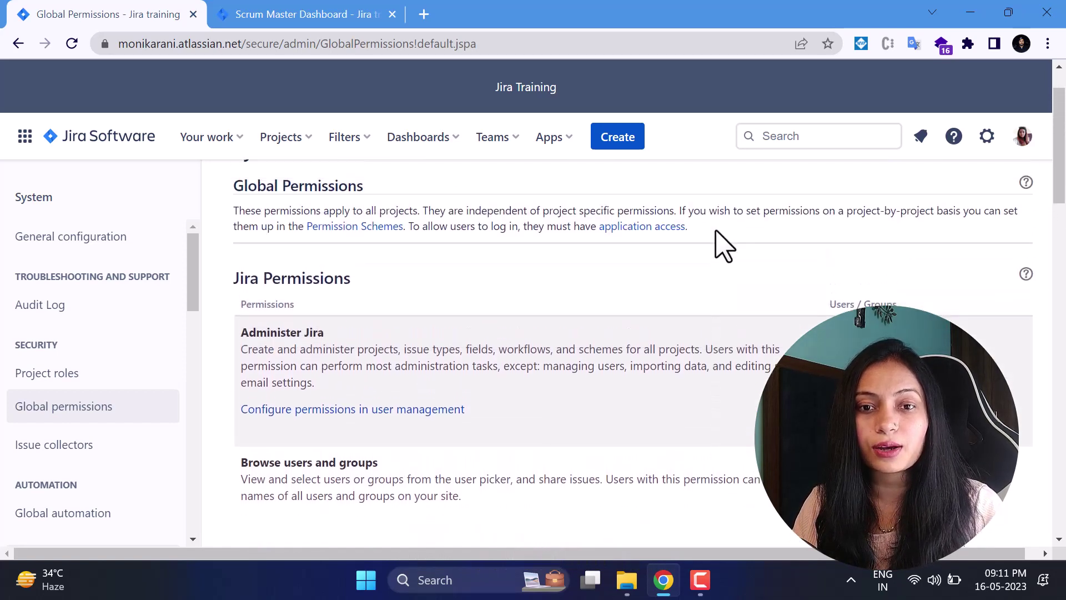
pyautogui.scroll(-7, 643, 381)
pyautogui.scroll(4, 638, 369)
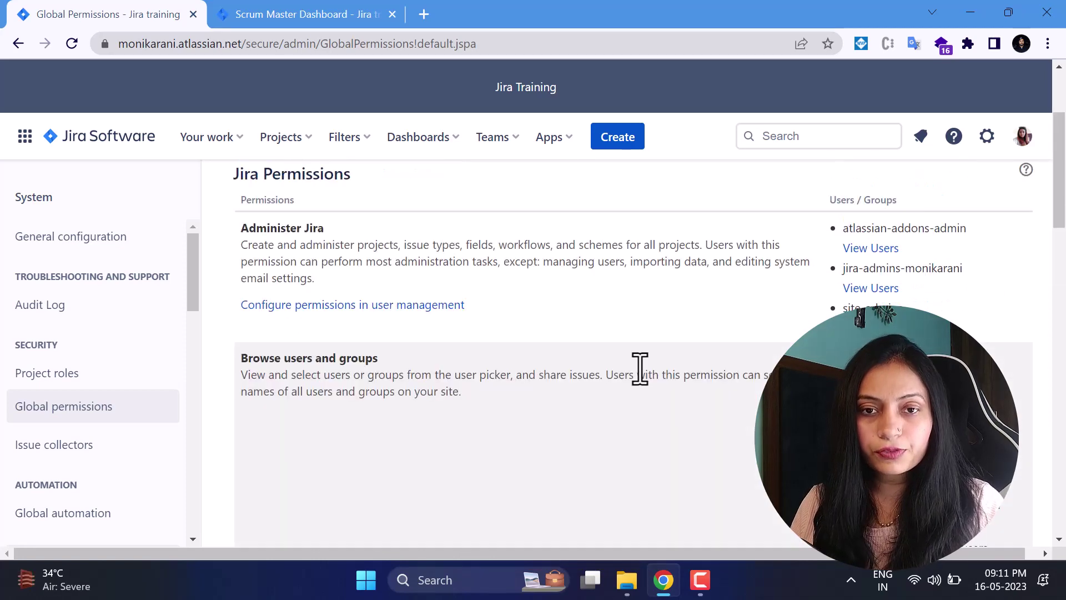
# Review the individual global permissions from Administer Jira and Browse users and groups through to Create team-managed projects
pyautogui.scroll(-6, 638, 369)
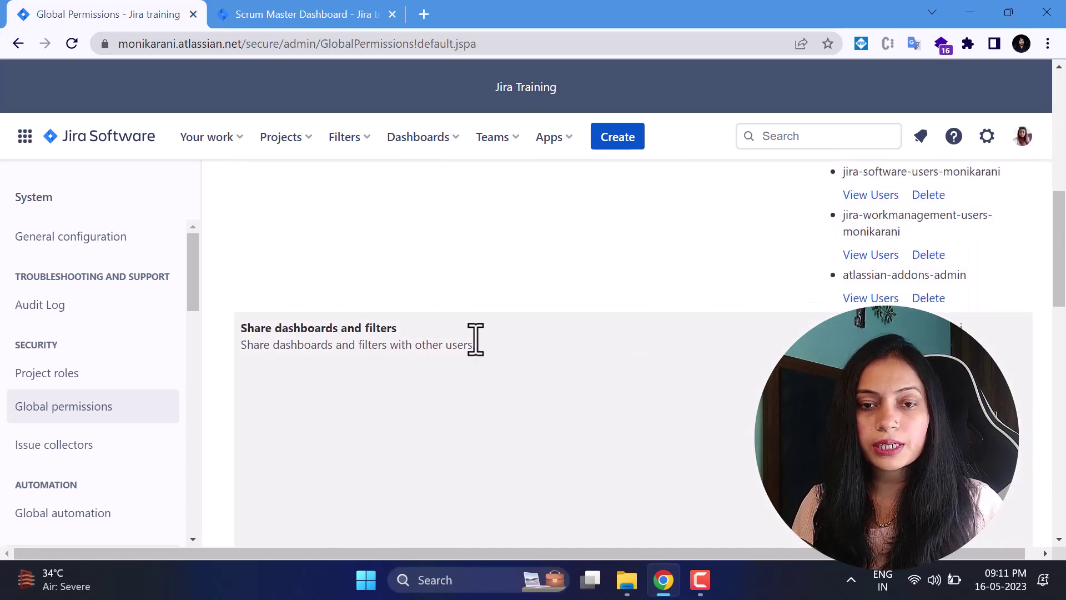
pyautogui.scroll(-4, 476, 341)
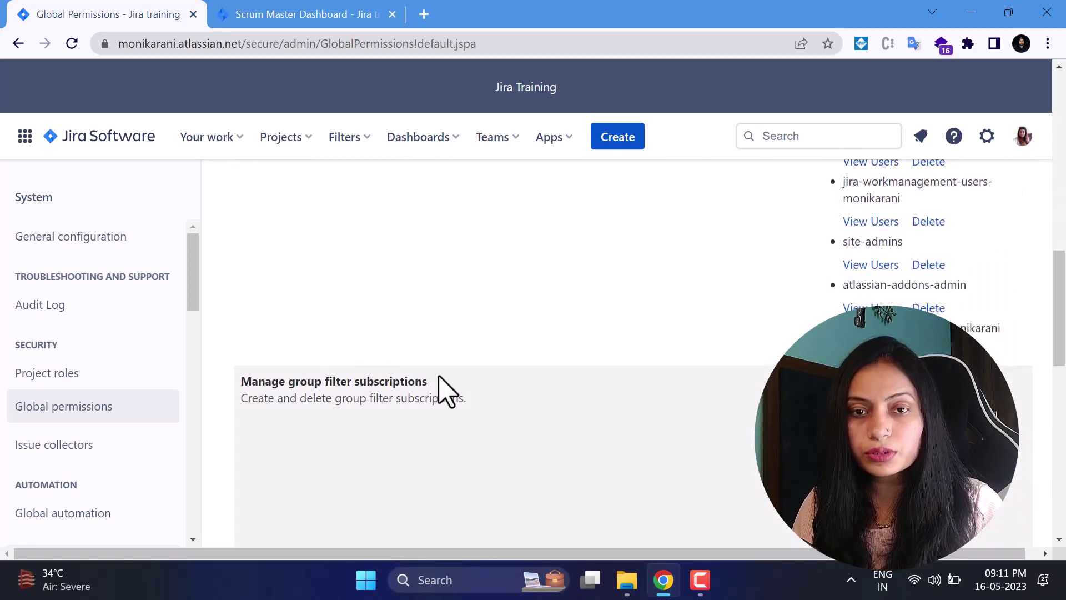
pyautogui.scroll(-5, 440, 381)
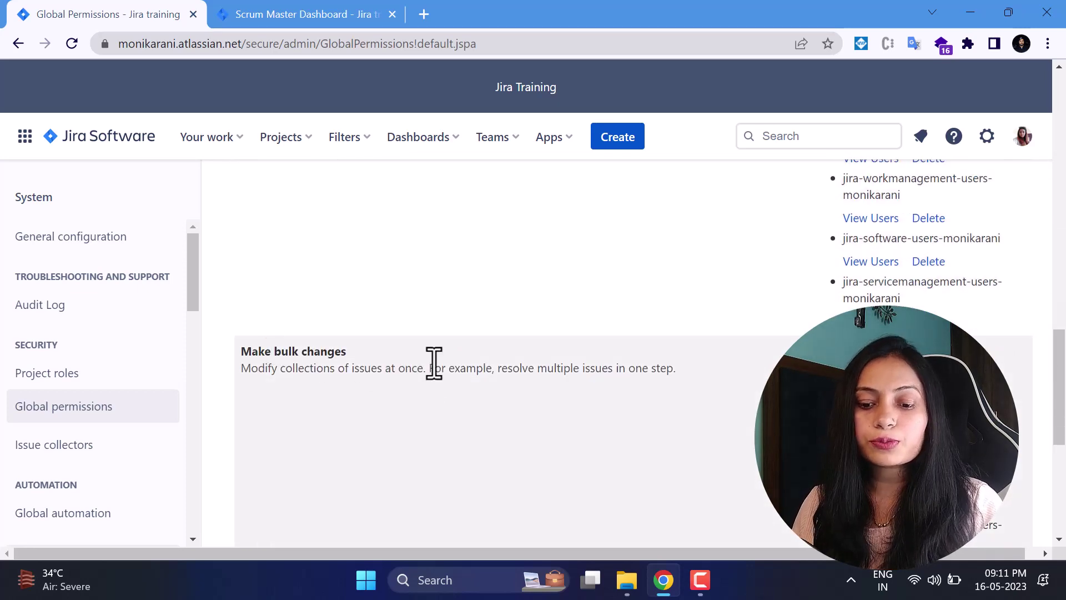
pyautogui.scroll(-4, 435, 362)
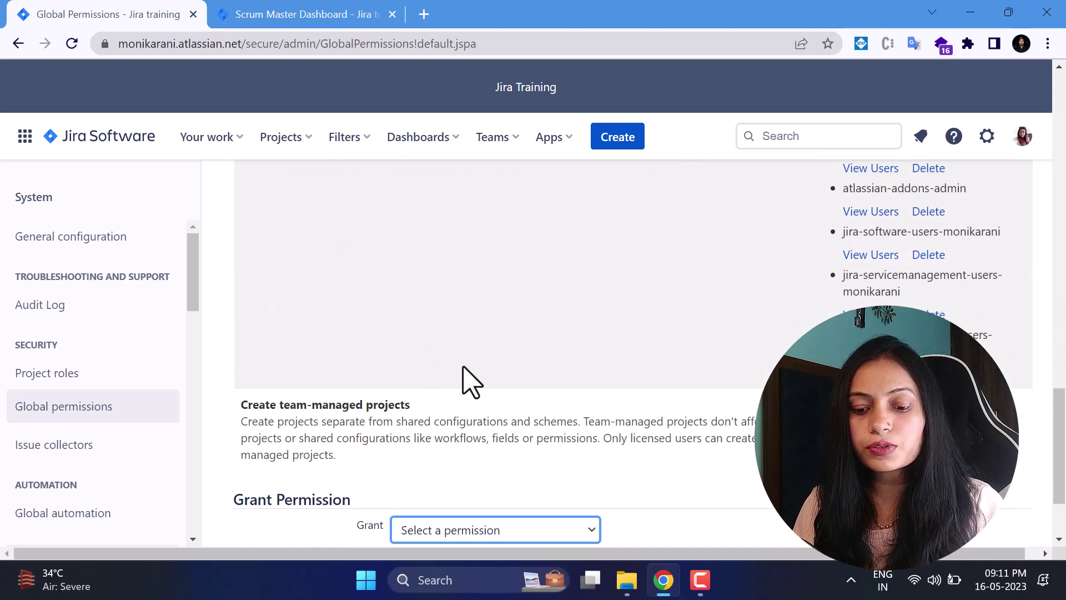
pyautogui.scroll(5, 462, 381)
pyautogui.scroll(8, 471, 382)
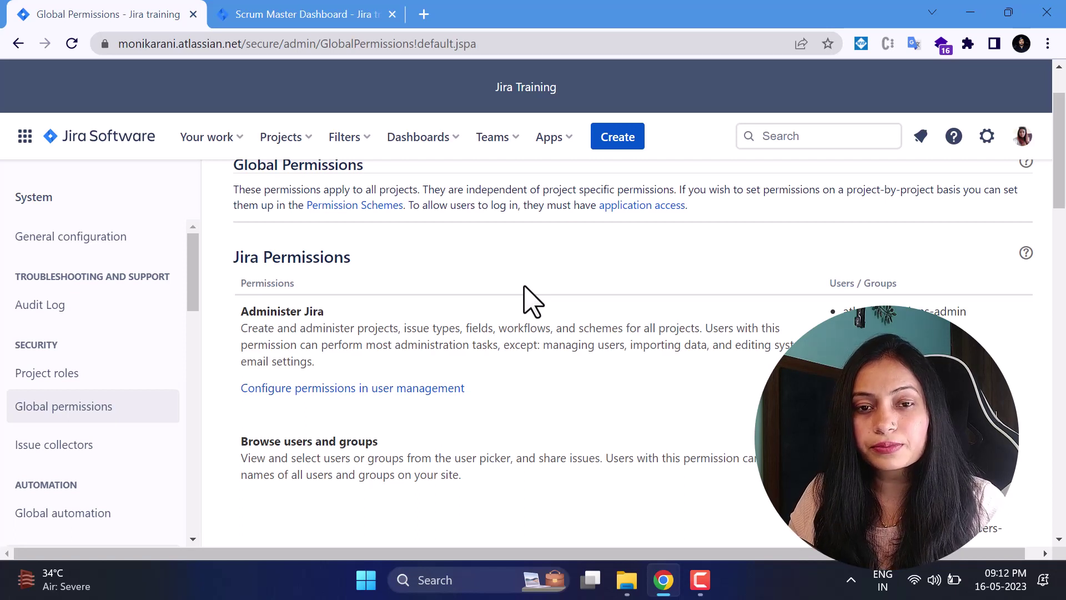
# Open the issue collectors page and read what an issue collector does and how it is set up
pyautogui.click(103, 446)
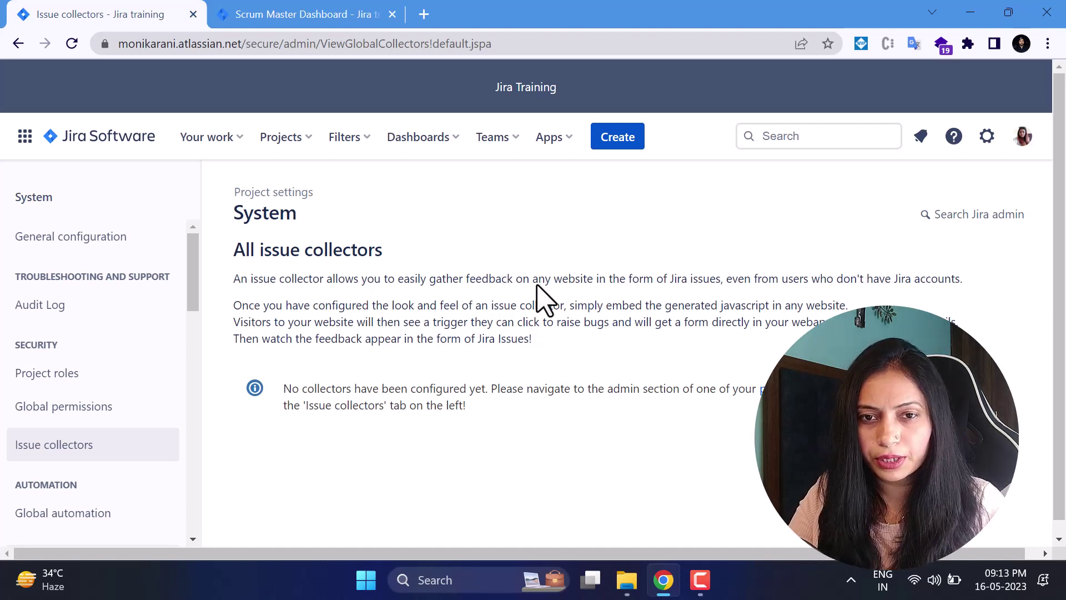
pyautogui.scroll(-1, 507, 322)
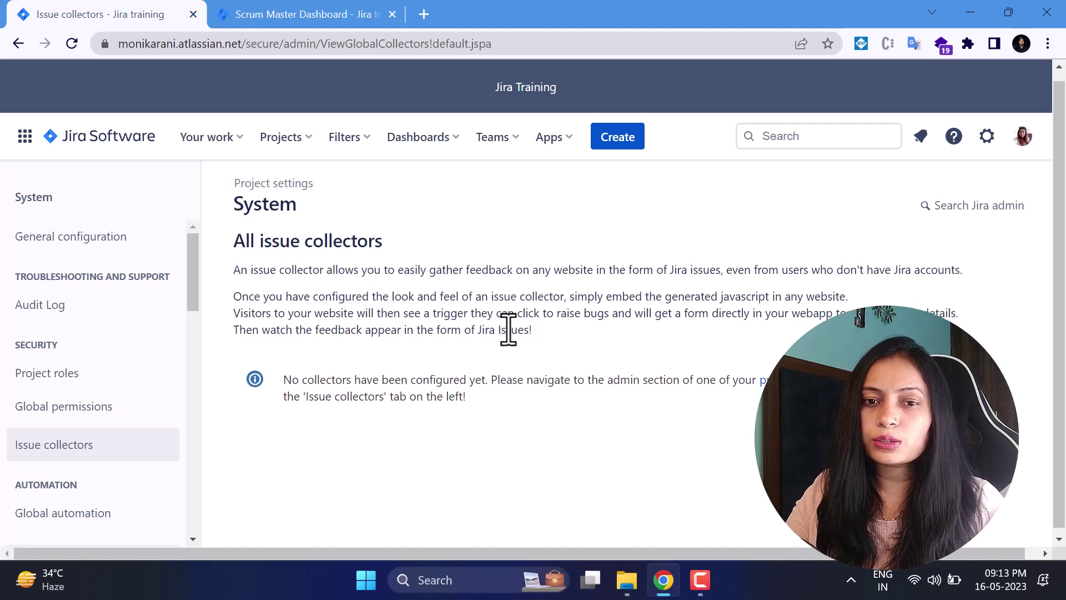
# Open the global automation settings, look at the rule library and switch to the list of automation rules
pyautogui.scroll(-3, 152, 483)
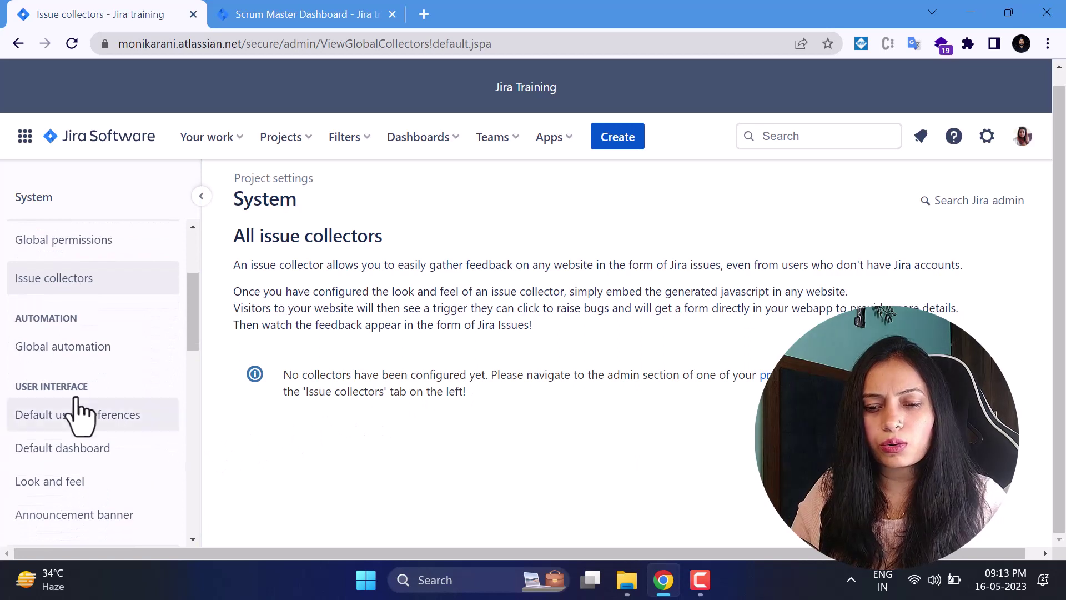
pyautogui.click(62, 355)
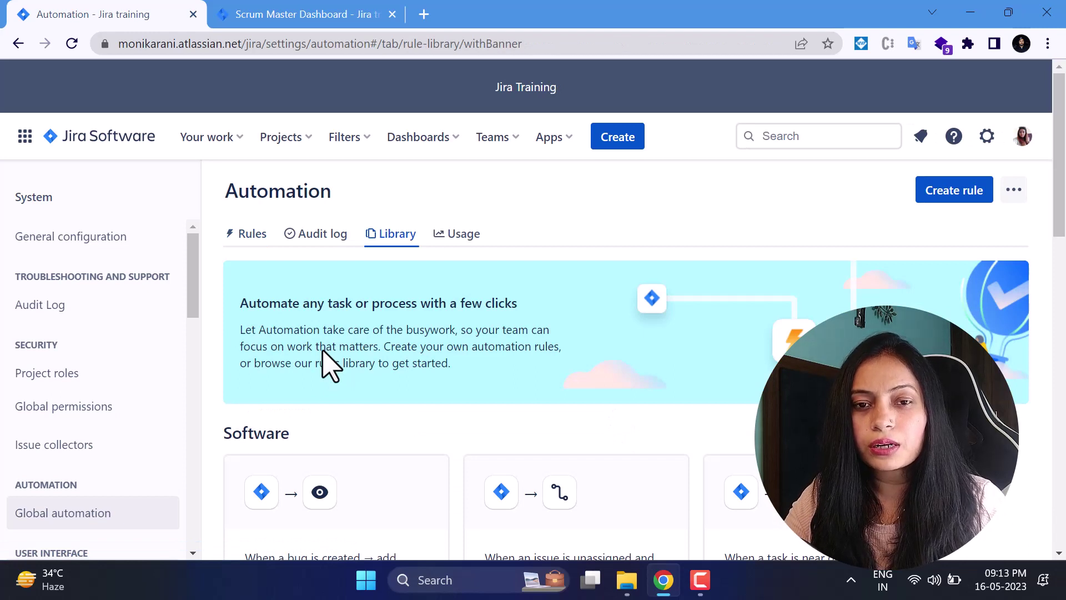
pyautogui.click(243, 238)
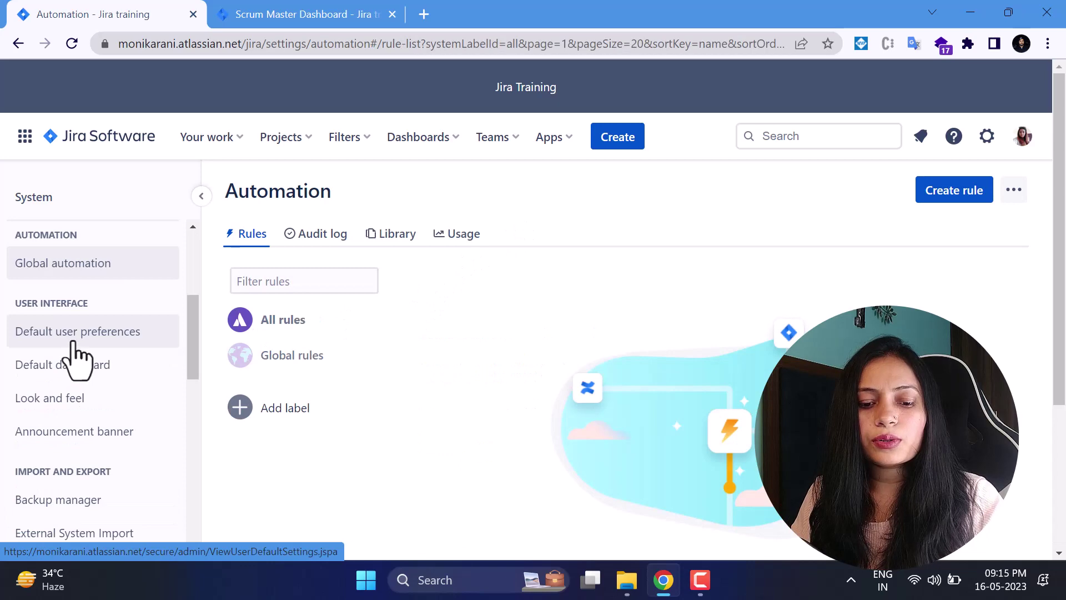
# Open the default user preferences, inspect the editable default values without saving, and read the description of the settings
pyautogui.click(75, 342)
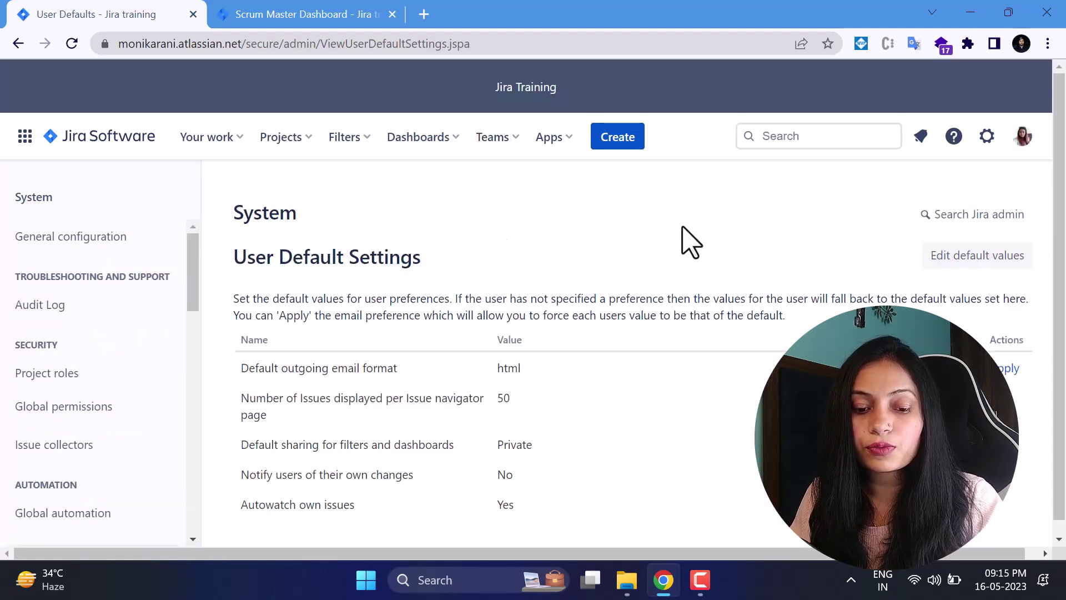
pyautogui.click(998, 251)
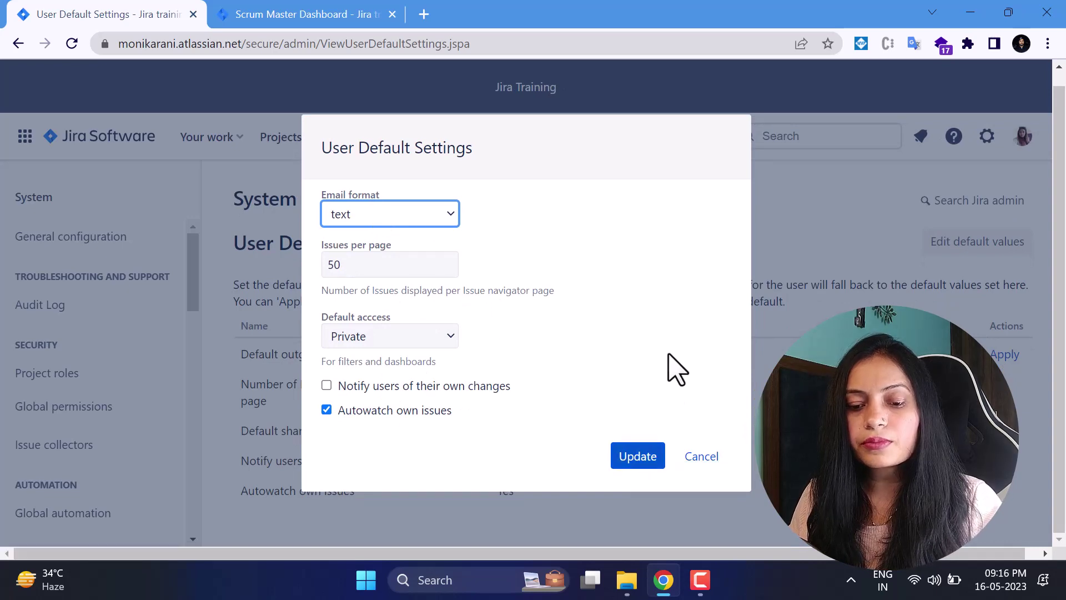
pyautogui.click(701, 457)
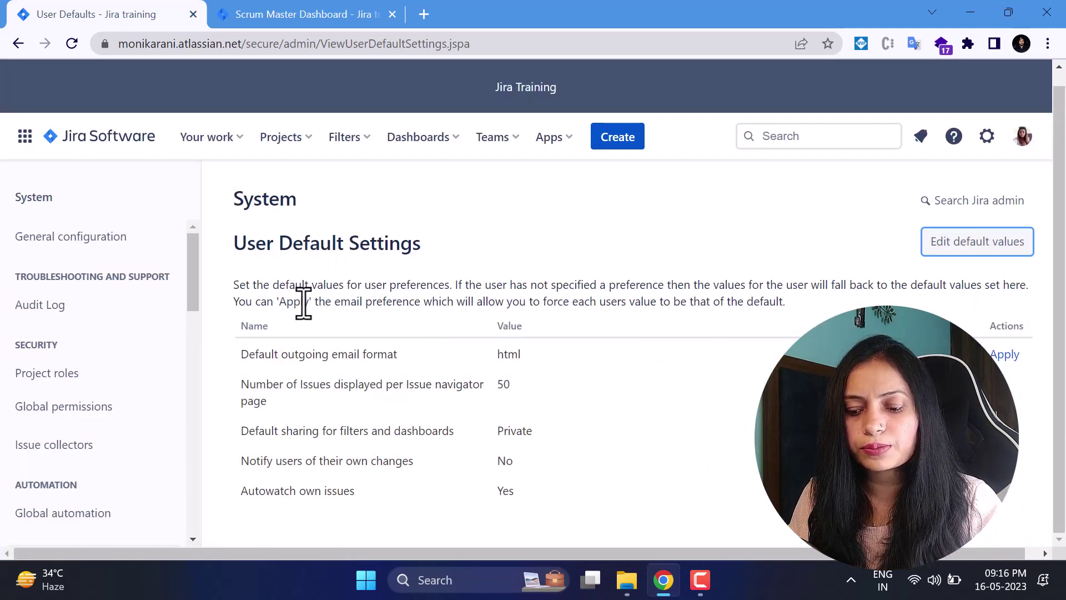
pyautogui.click(243, 287)
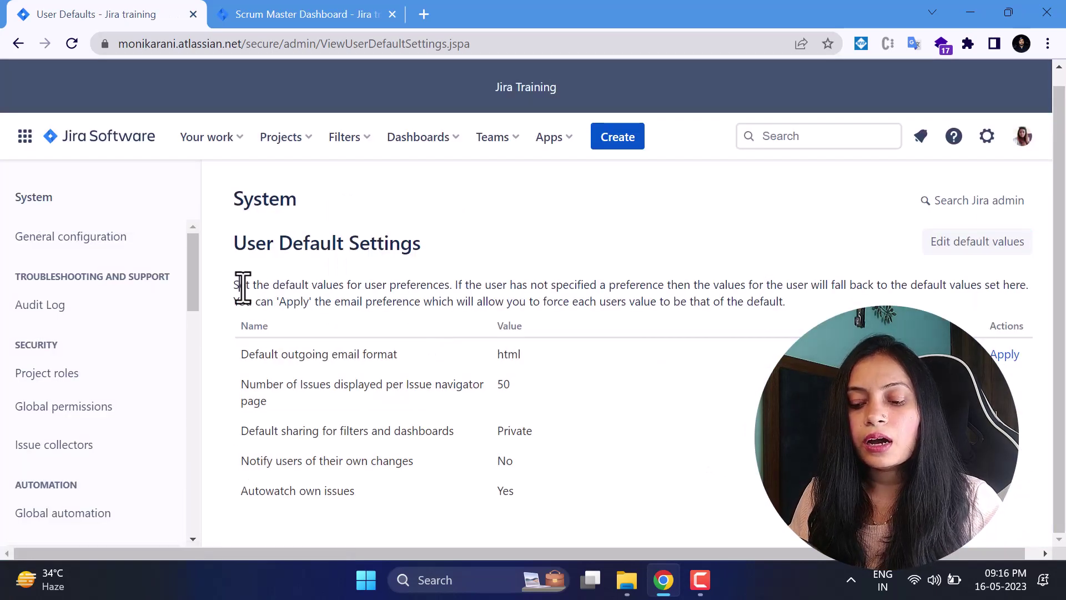
pyautogui.moveTo(530, 295); pyautogui.dragTo(1022, 294)
pyautogui.click(628, 237)
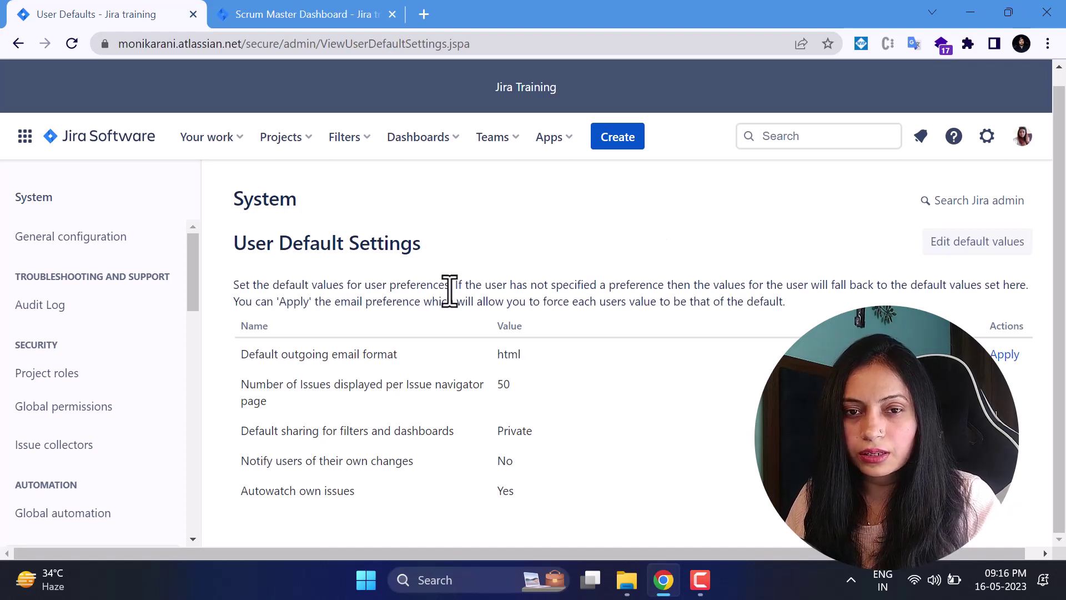
# Open the default dashboard configuration and review its gadgets, including Introduction, Projects and Assigned to Me
pyautogui.scroll(-3, 170, 453)
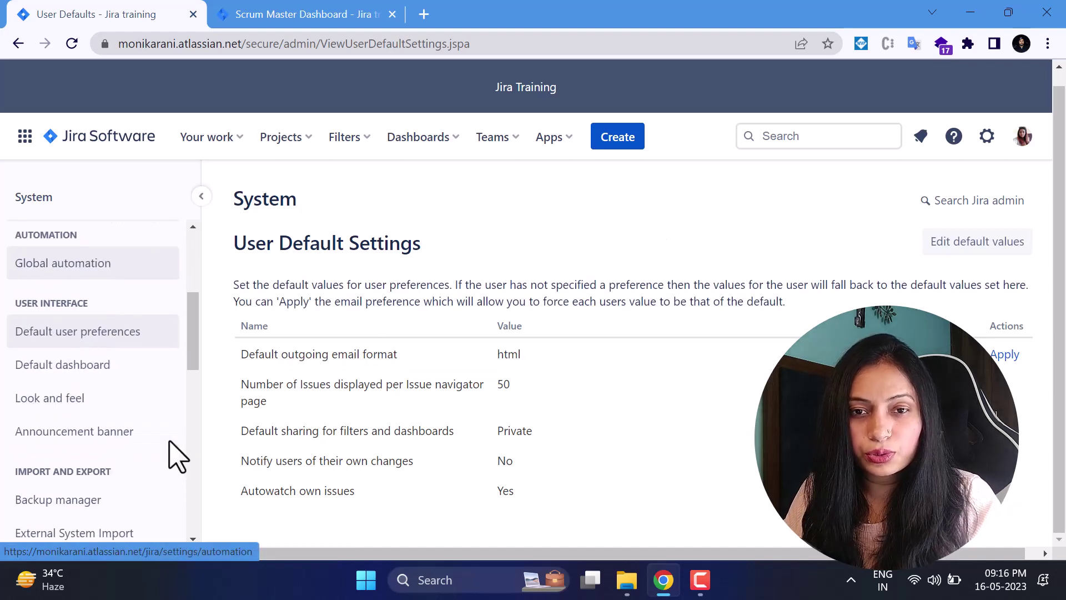
pyautogui.click(87, 371)
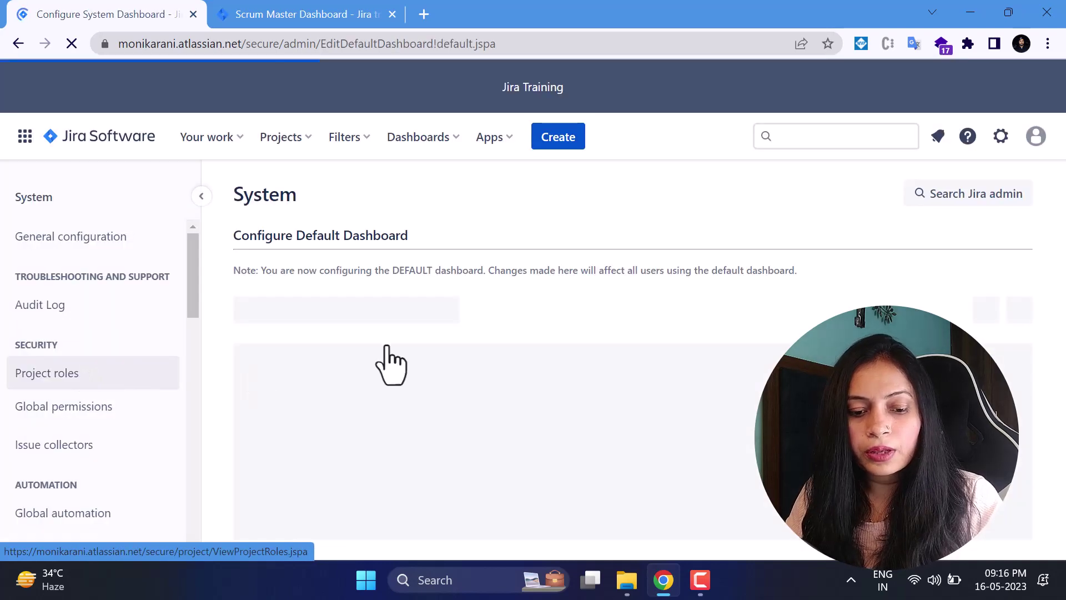
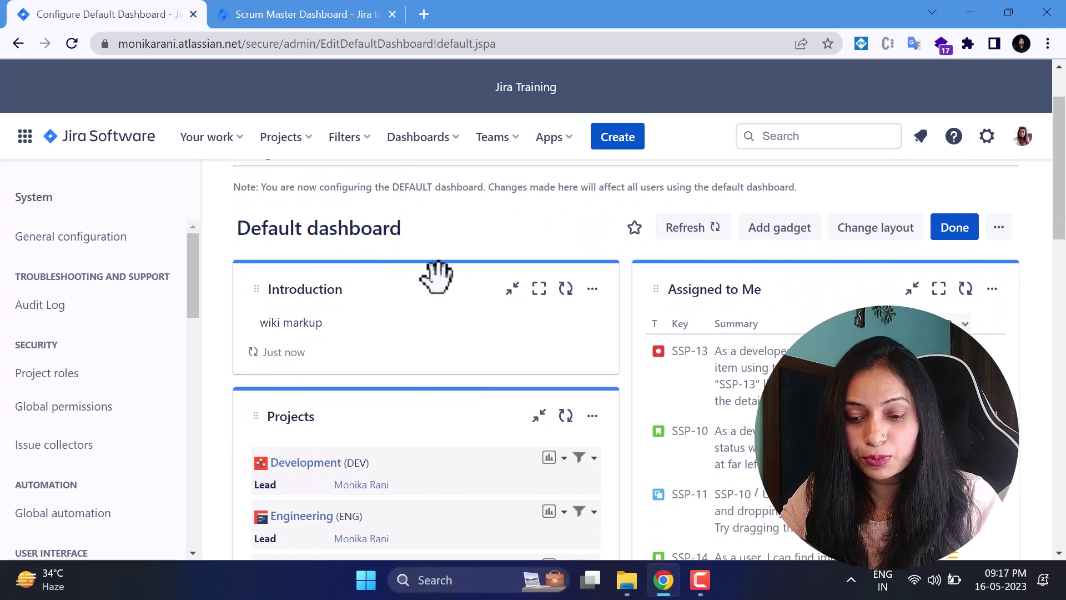
pyautogui.scroll(-2, 488, 286)
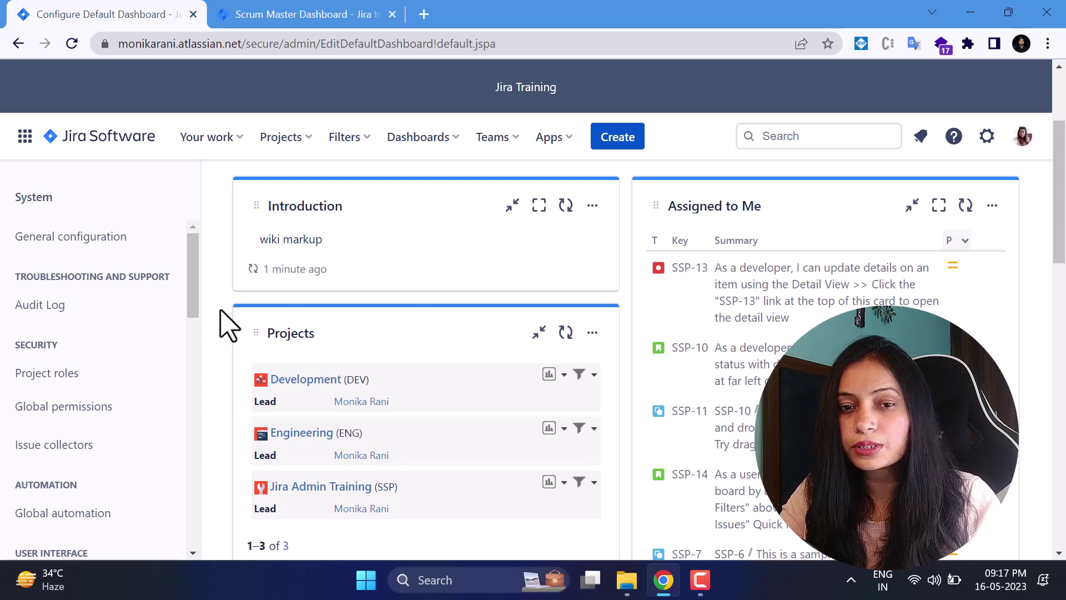
# Open the look and feel settings and review the logo upload options
pyautogui.scroll(-5, 131, 409)
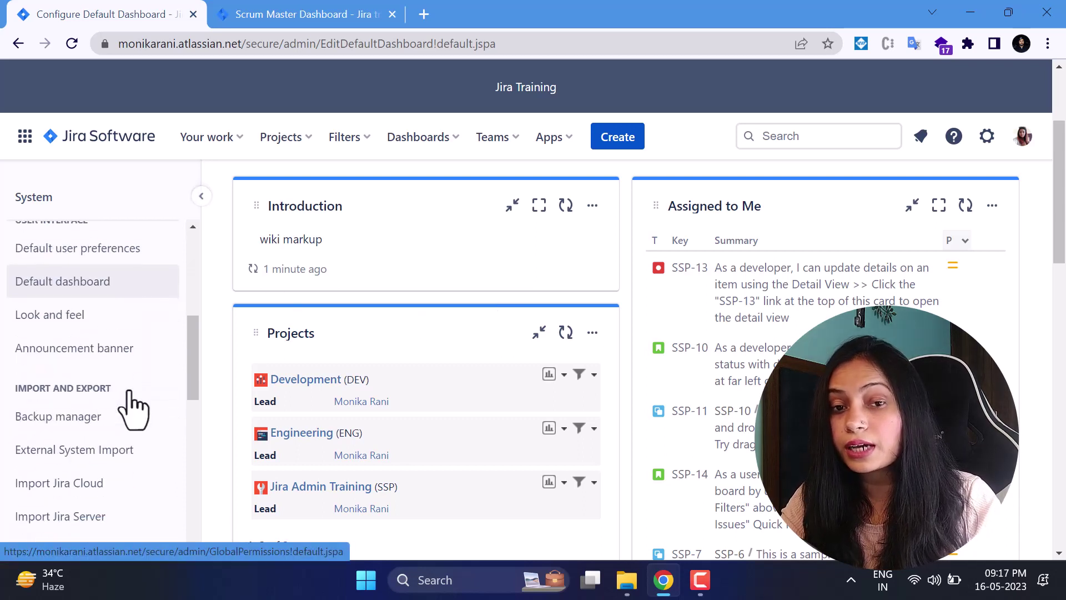
pyautogui.click(71, 319)
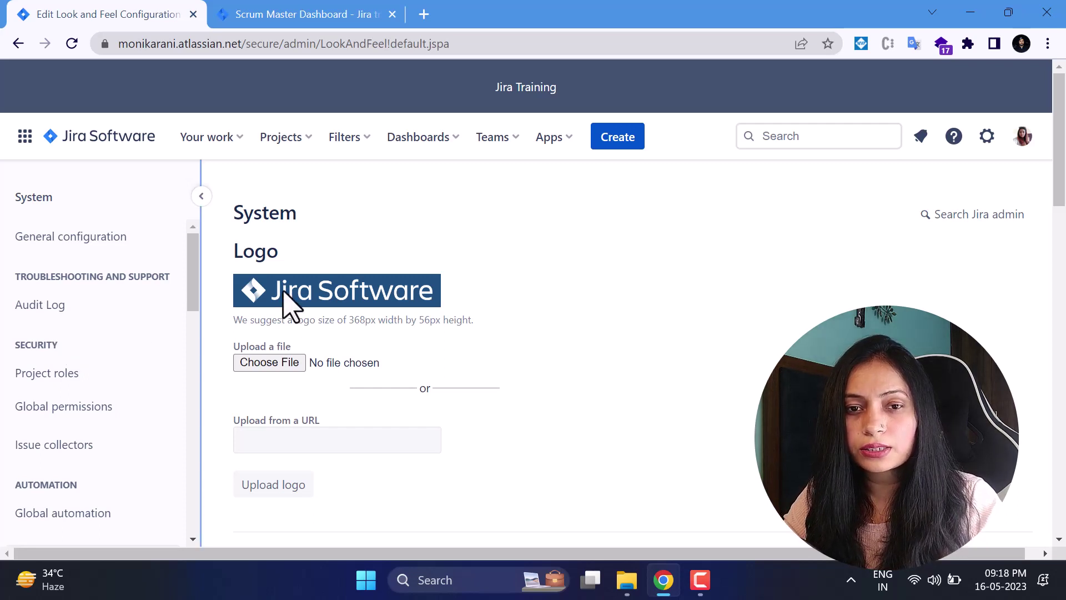
pyautogui.scroll(-3, 581, 340)
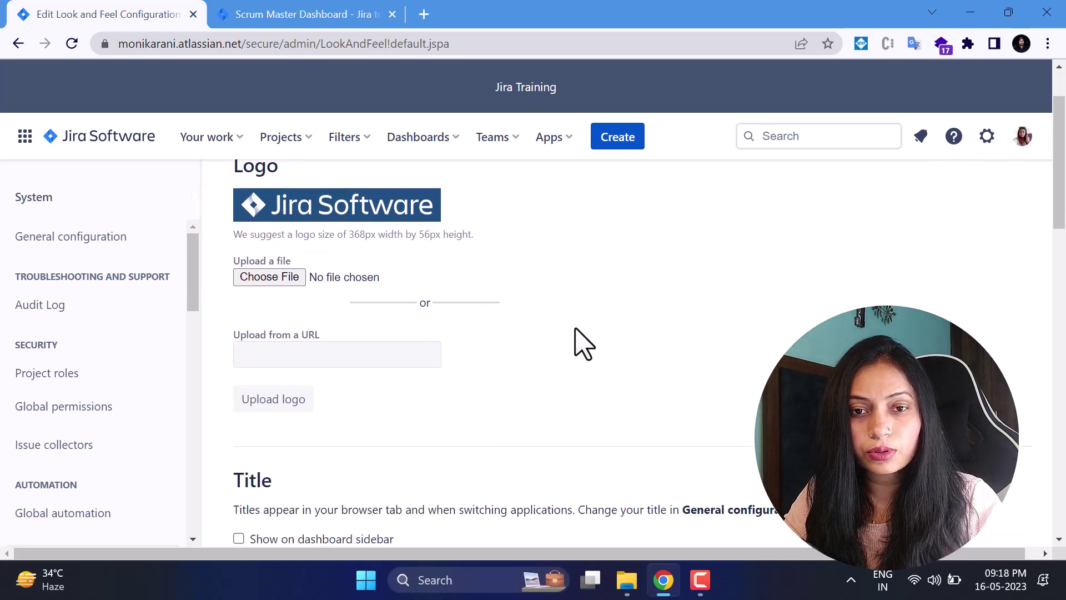
pyautogui.scroll(3, 575, 334)
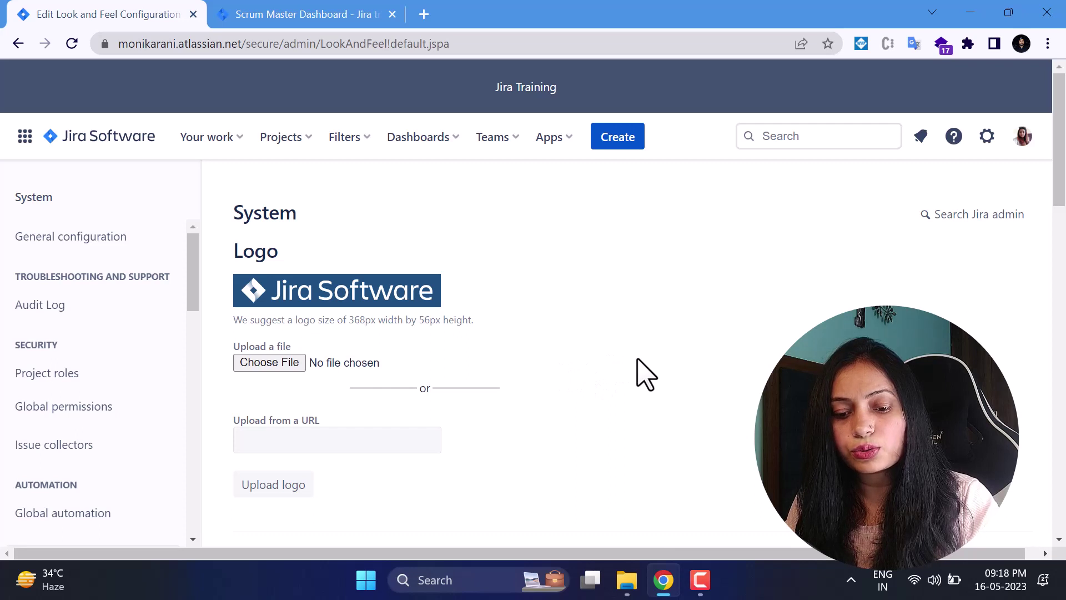
# Review the title, favicon and navigation color sections of the look and feel settings
pyautogui.scroll(-6, 644, 375)
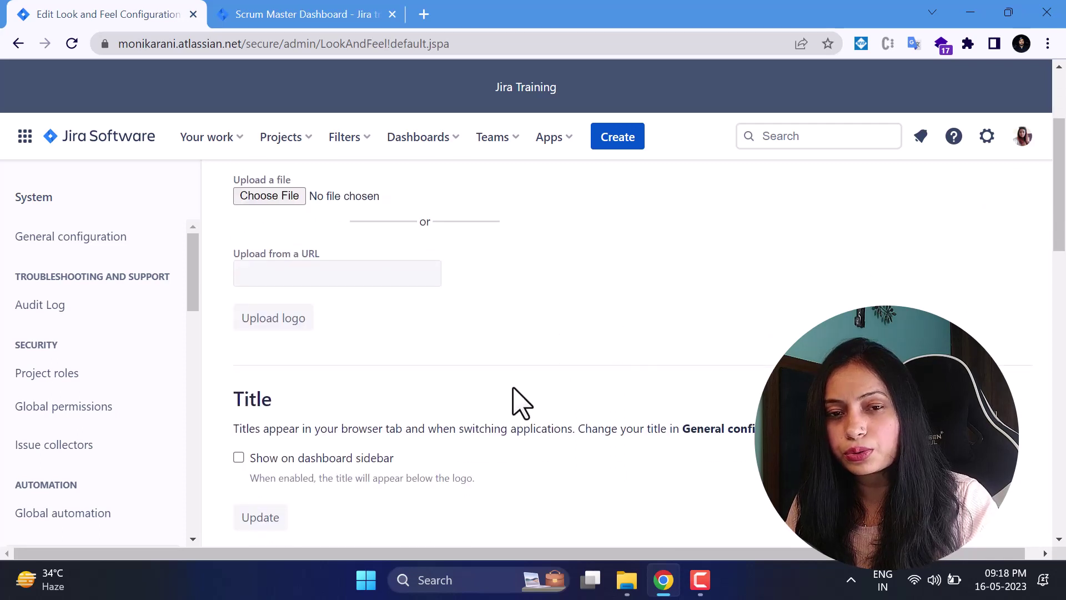
pyautogui.moveTo(276, 262); pyautogui.dragTo(633, 264)
pyautogui.click(671, 288)
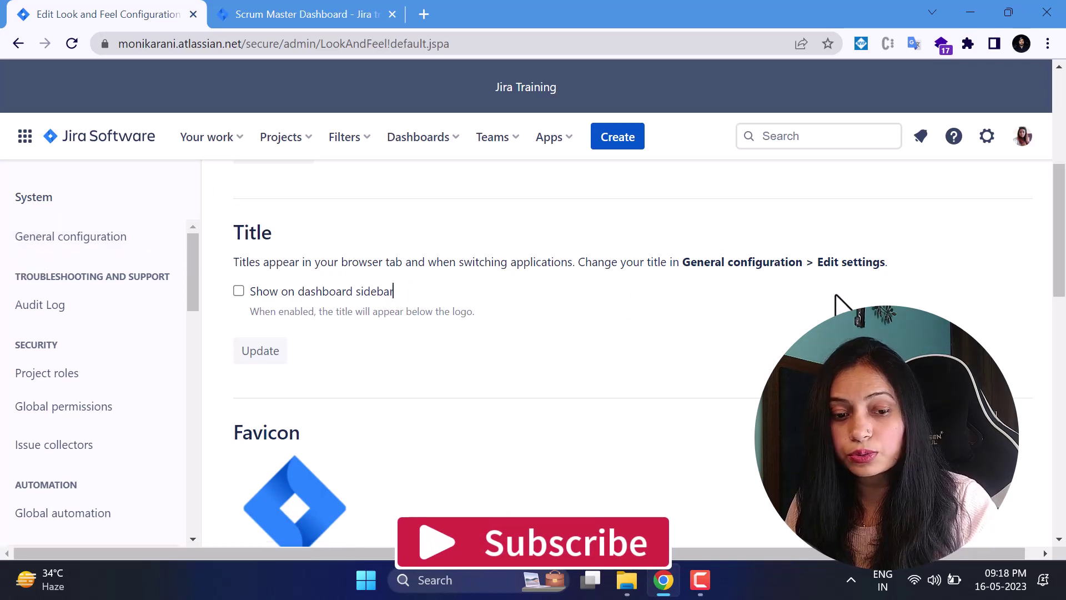
pyautogui.scroll(-3, 835, 295)
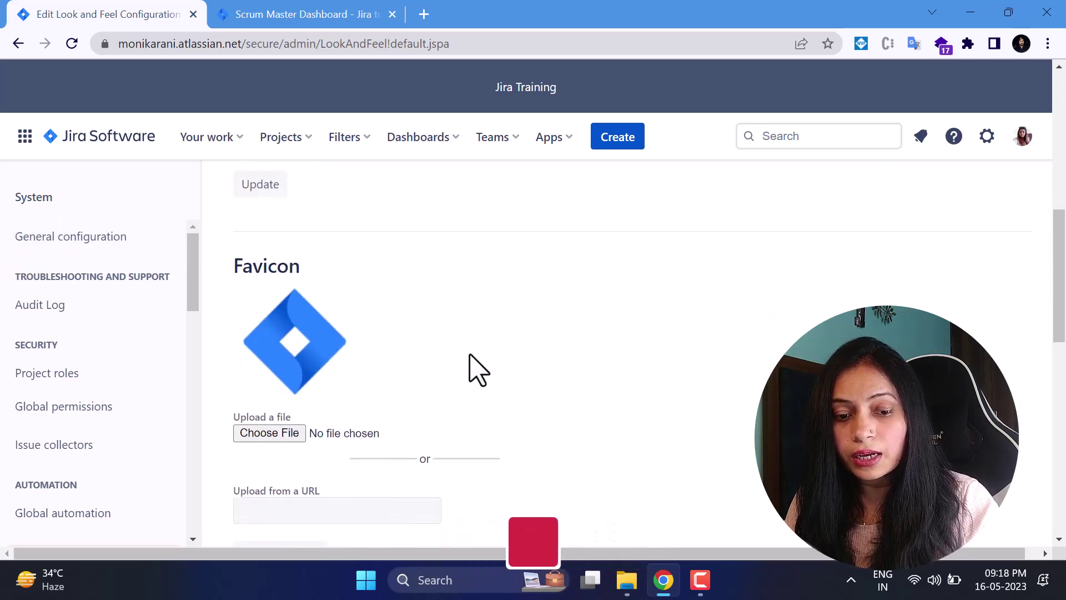
pyautogui.scroll(-7, 479, 371)
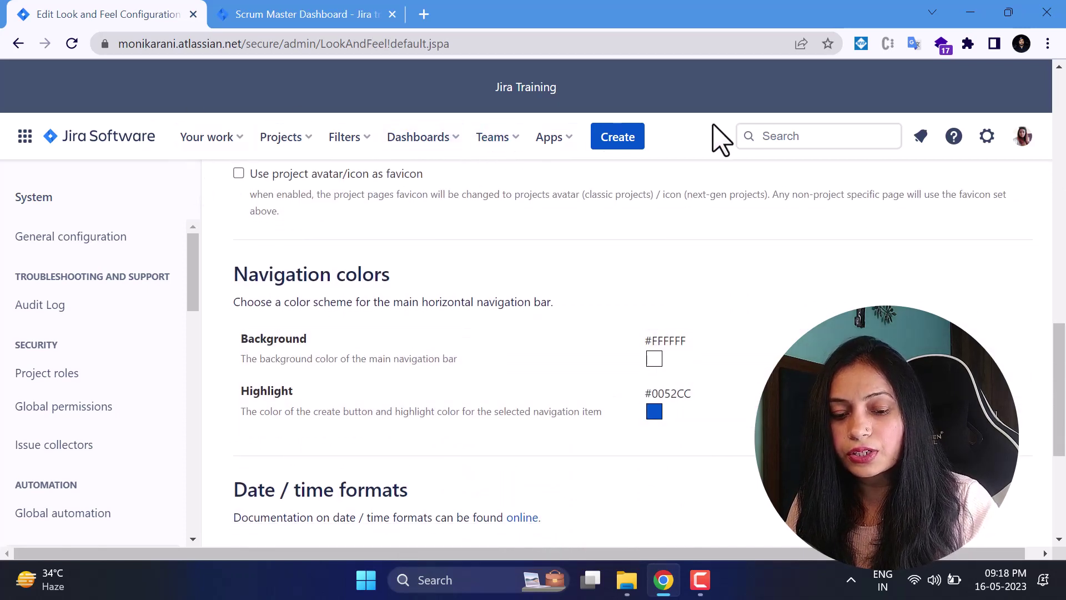
# Set the main navigation bar's background color to purple #962196 and reload the page to apply it
pyautogui.click(665, 340)
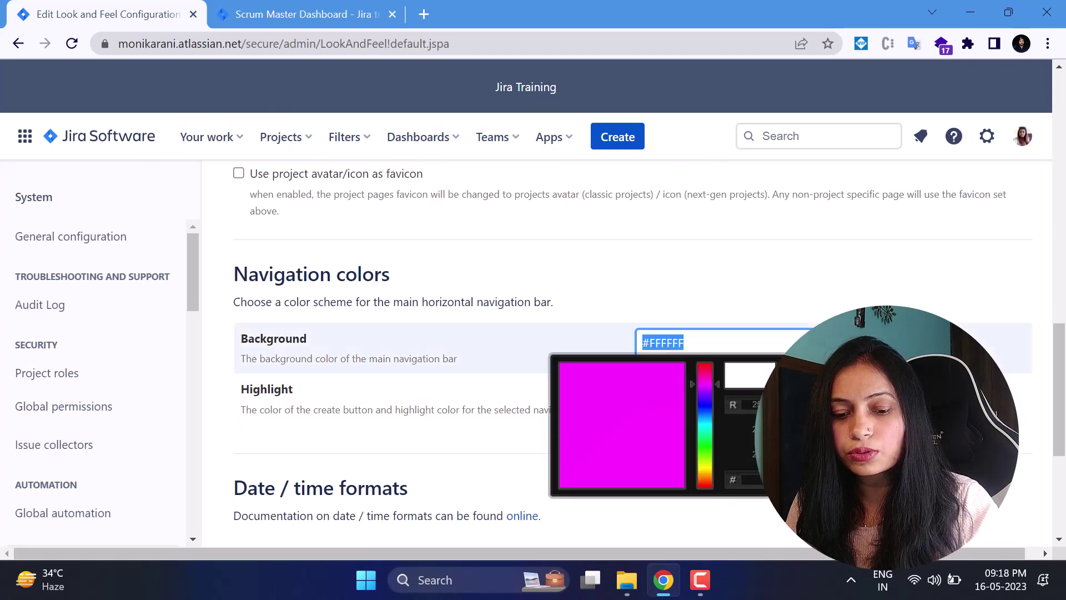
pyautogui.click(574, 378)
pyautogui.moveTo(606, 401)
pyautogui.mouseDown()
pyautogui.moveTo(664, 403)
pyautogui.moveTo(658, 415)
pyautogui.mouseUp()
pyautogui.press('Return')
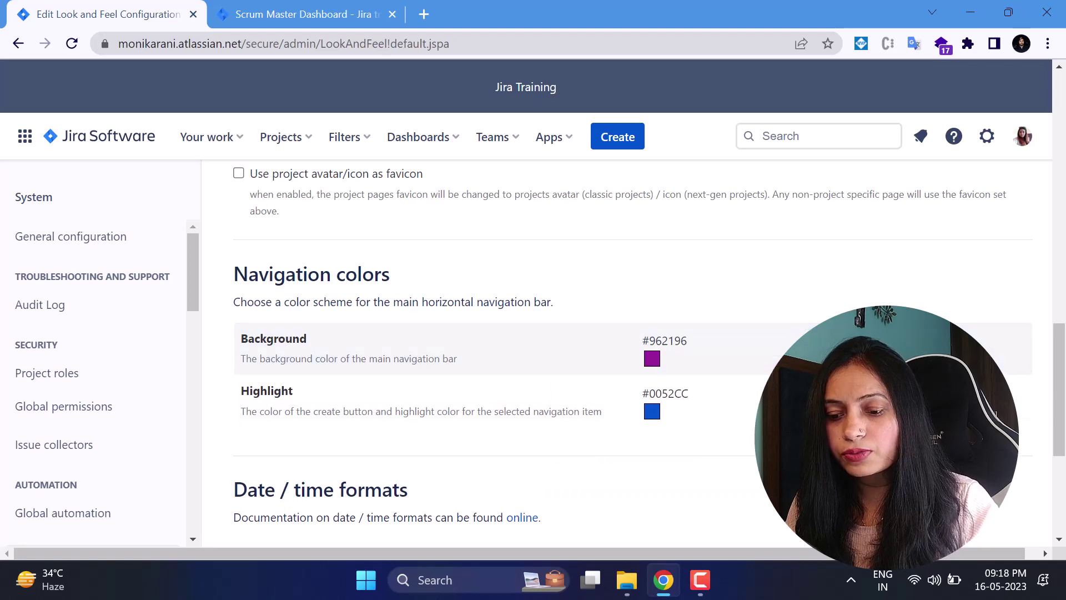
pyautogui.click(72, 43)
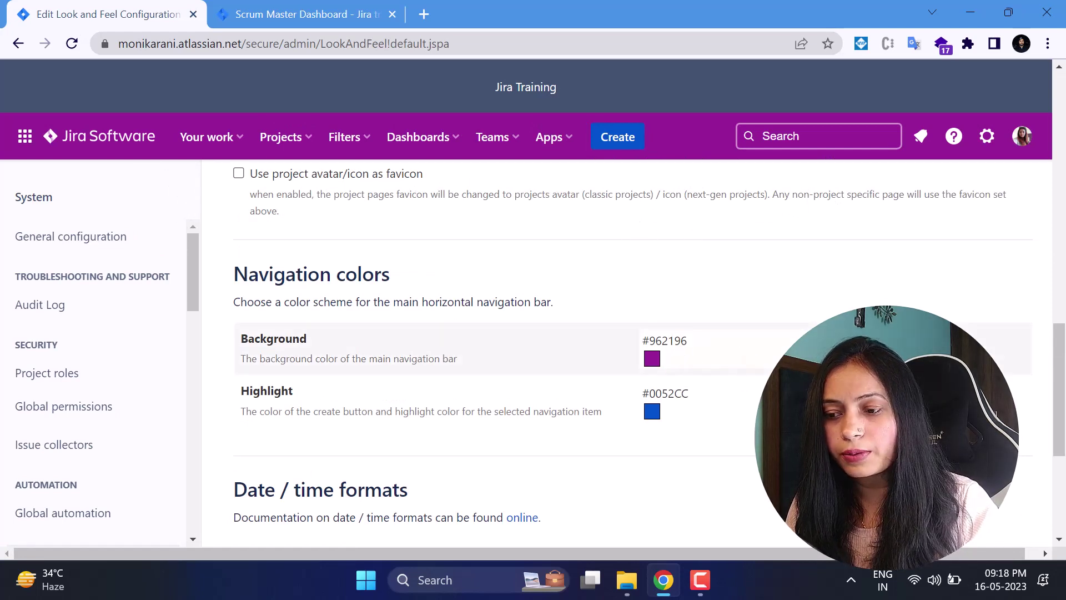
# Restore the main navigation bar's background color to #FFFFFF after trying #804580 in the color picker
pyautogui.click(664, 344)
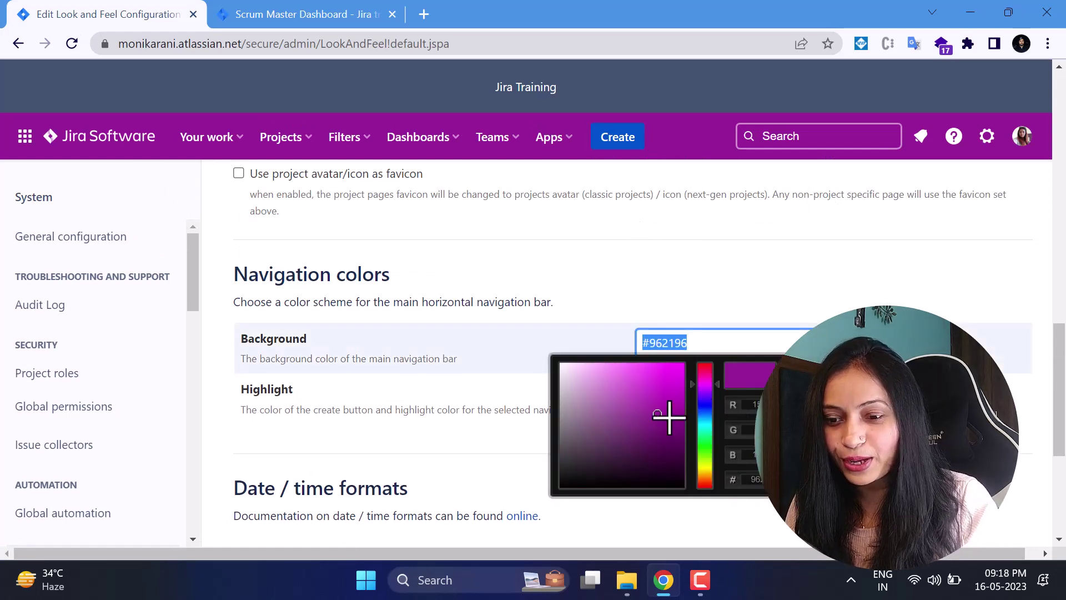
pyautogui.moveTo(669, 417); pyautogui.dragTo(617, 425)
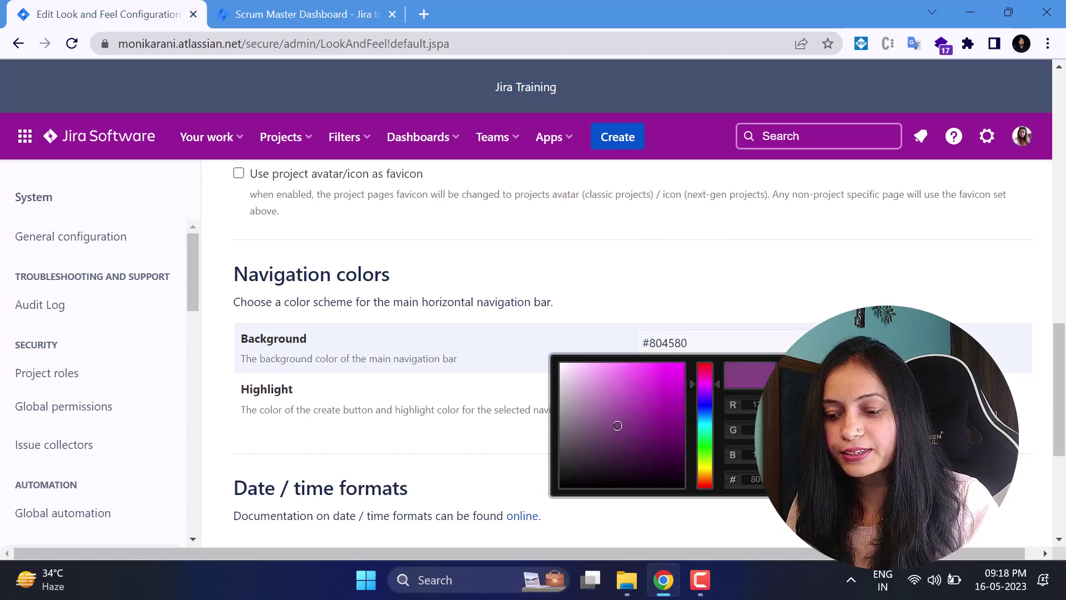
pyautogui.press('Escape')
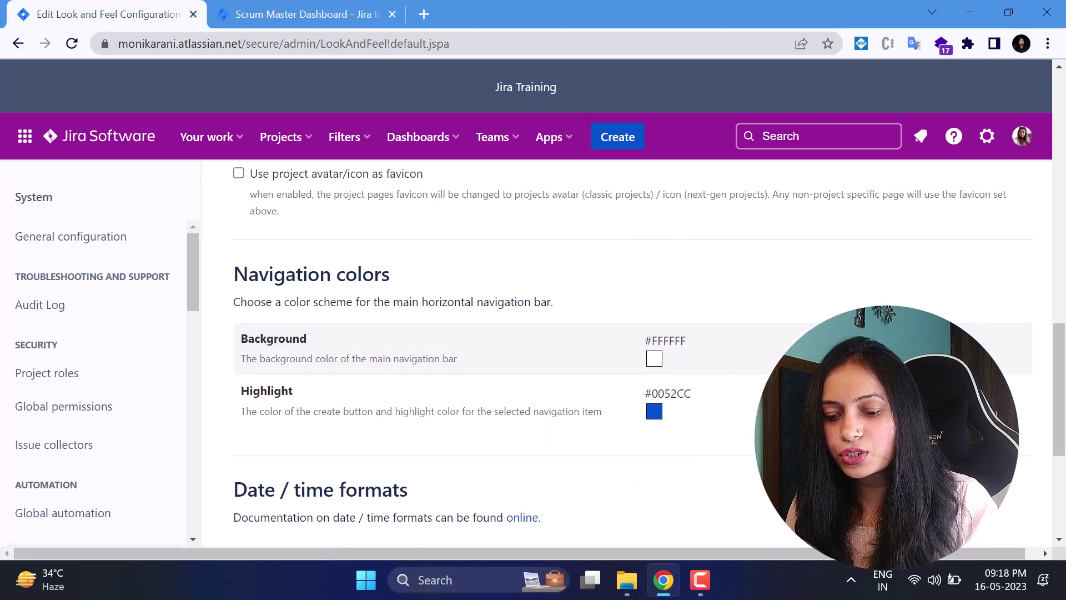
# Review the date / time formats, including the time, day and complete date formats, and return towards the title section
pyautogui.scroll(-4, 372, 250)
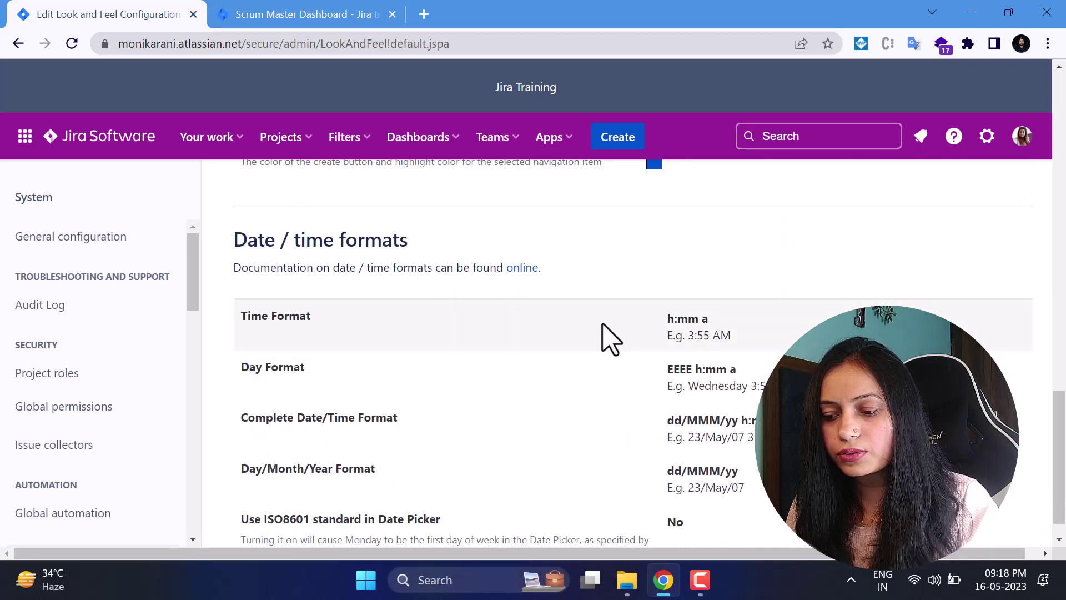
pyautogui.scroll(15, 611, 340)
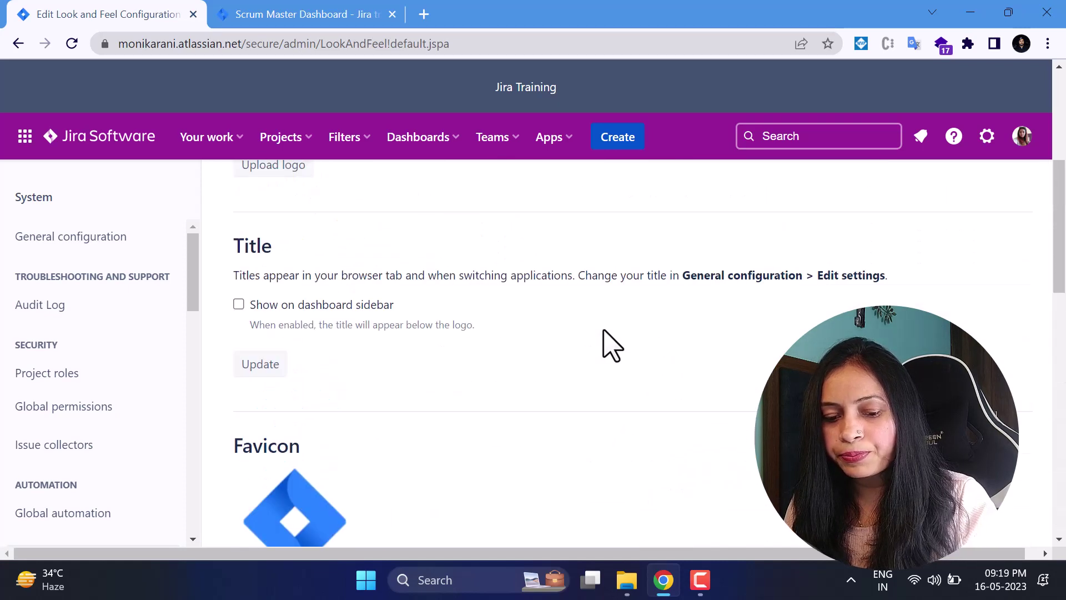
# Open the announcement banner settings and review the banner text and its Announcement field
pyautogui.scroll(5, 611, 340)
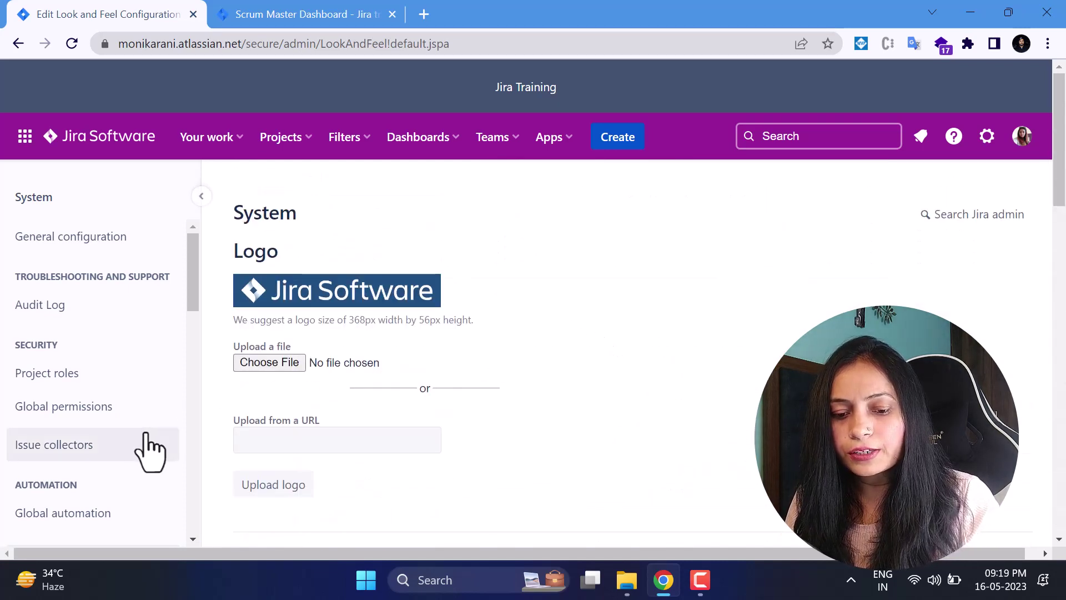
pyautogui.scroll(-4, 145, 434)
pyautogui.click(103, 435)
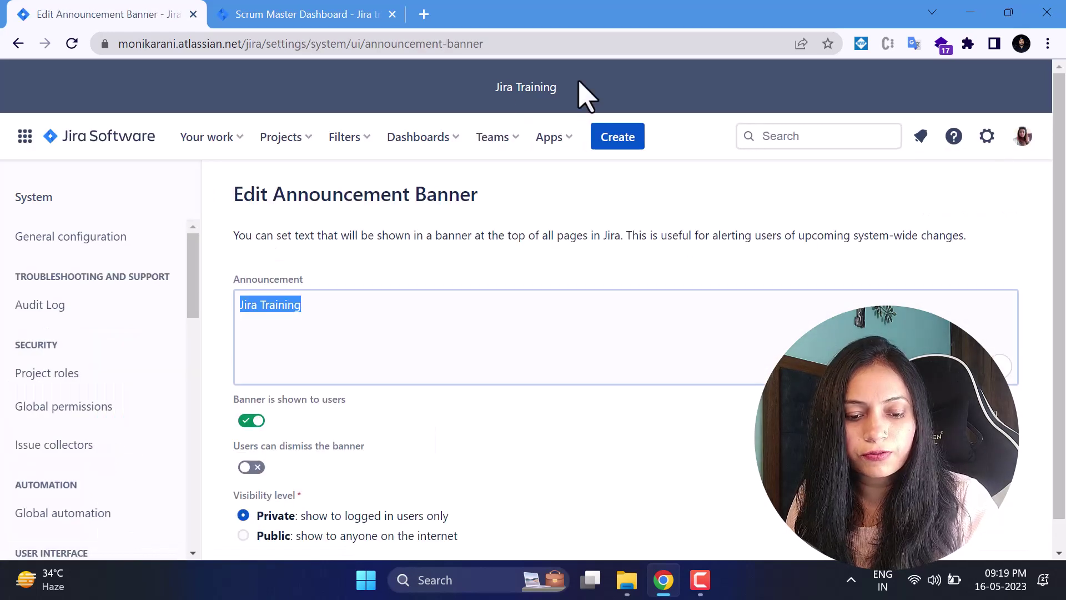
pyautogui.moveTo(496, 88); pyautogui.dragTo(557, 88)
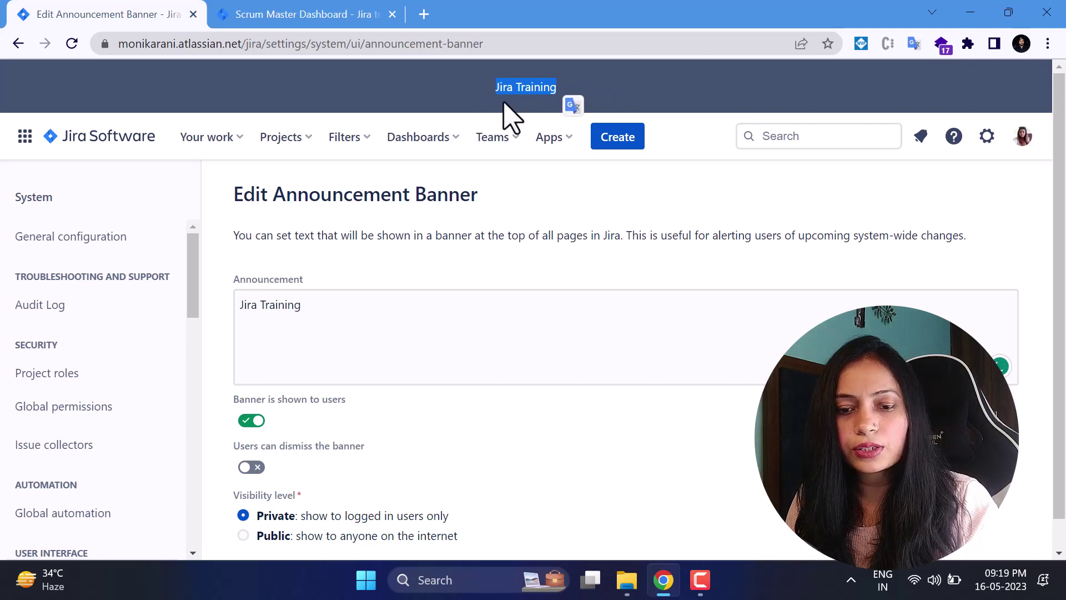
pyautogui.click(333, 317)
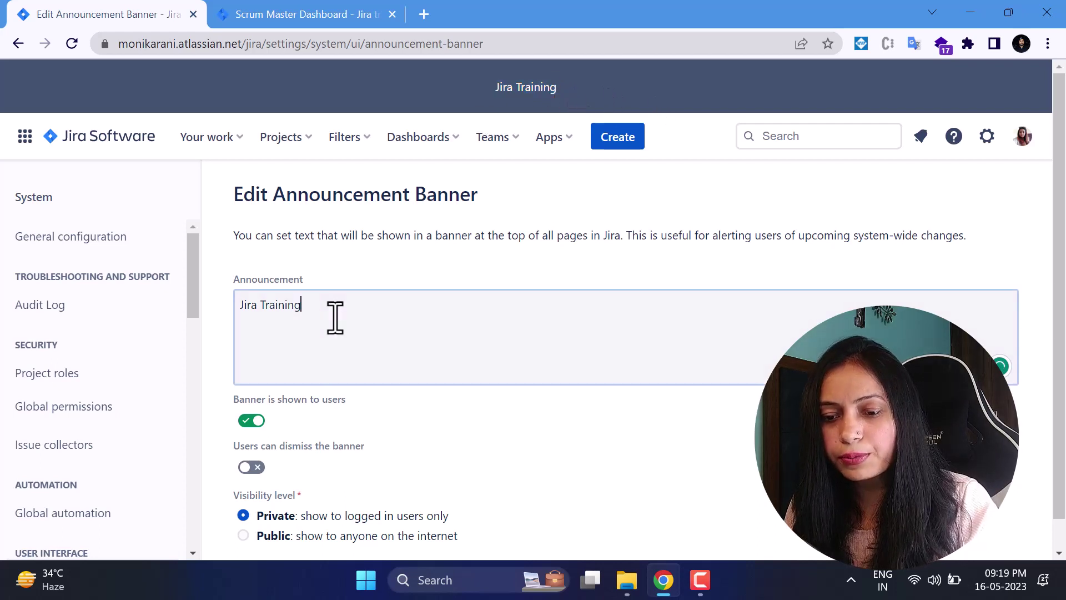
pyautogui.moveTo(311, 316); pyautogui.dragTo(243, 315)
pyautogui.click(370, 322)
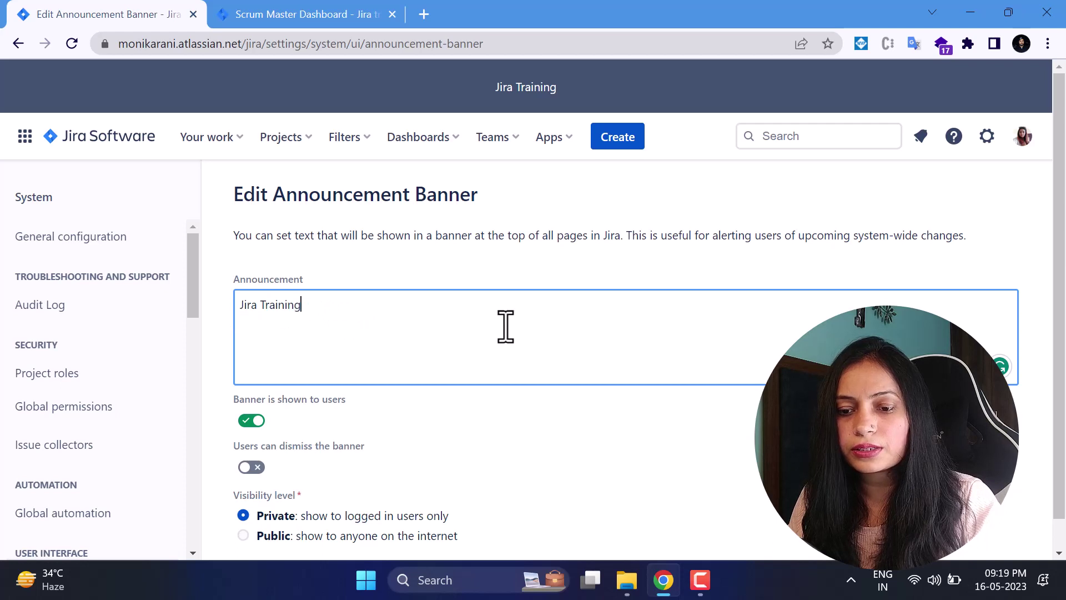
# Review the options that control whether the banner is shown to users and whether users can dismiss it
pyautogui.scroll(-1, 562, 330)
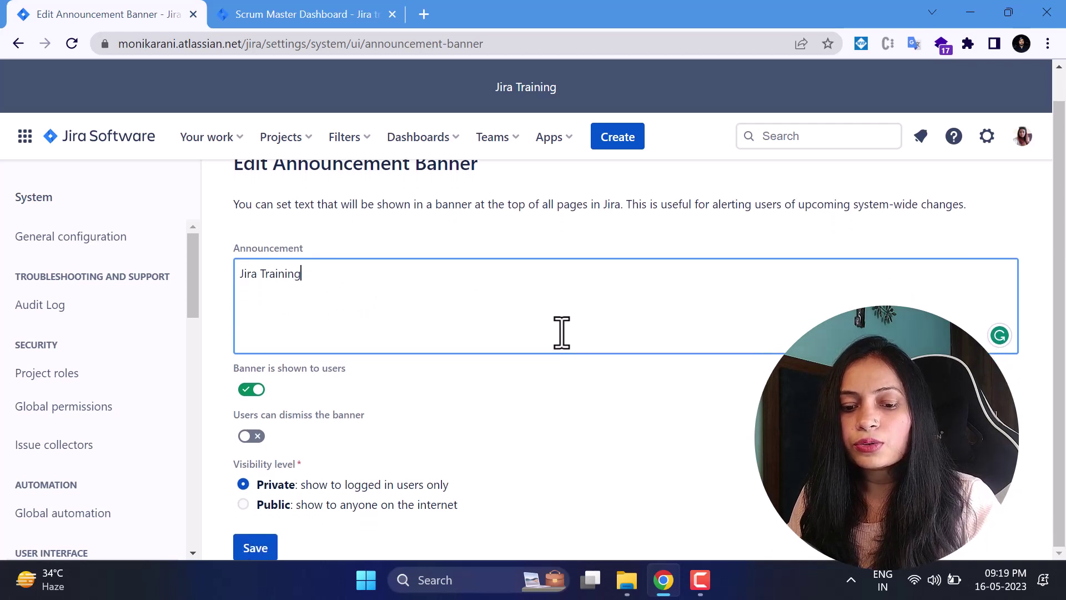
pyautogui.moveTo(366, 416); pyautogui.dragTo(225, 418)
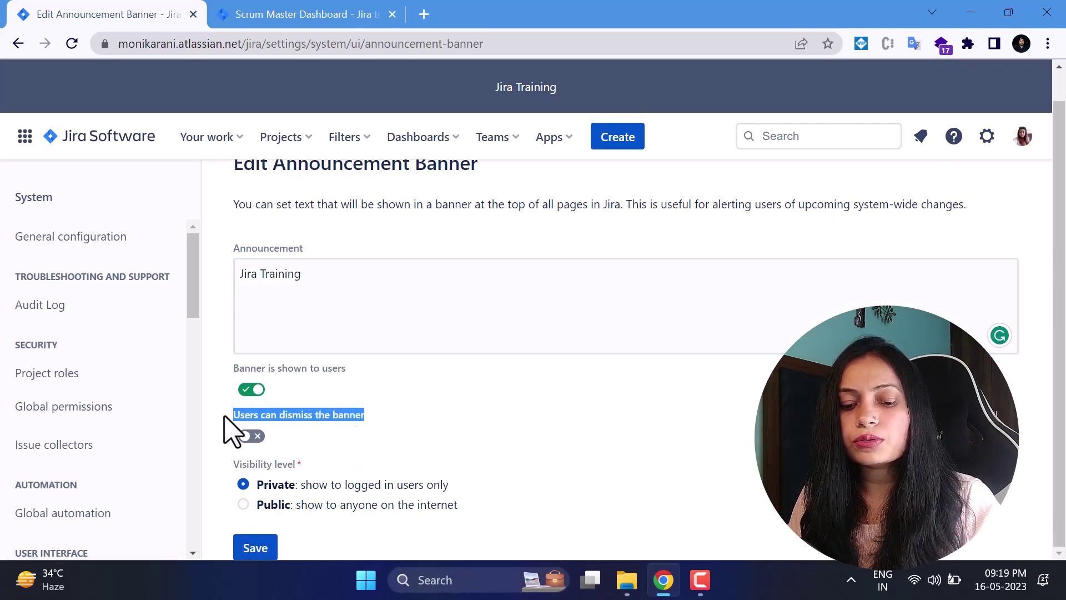
pyautogui.click(349, 370)
pyautogui.moveTo(352, 371); pyautogui.dragTo(232, 374)
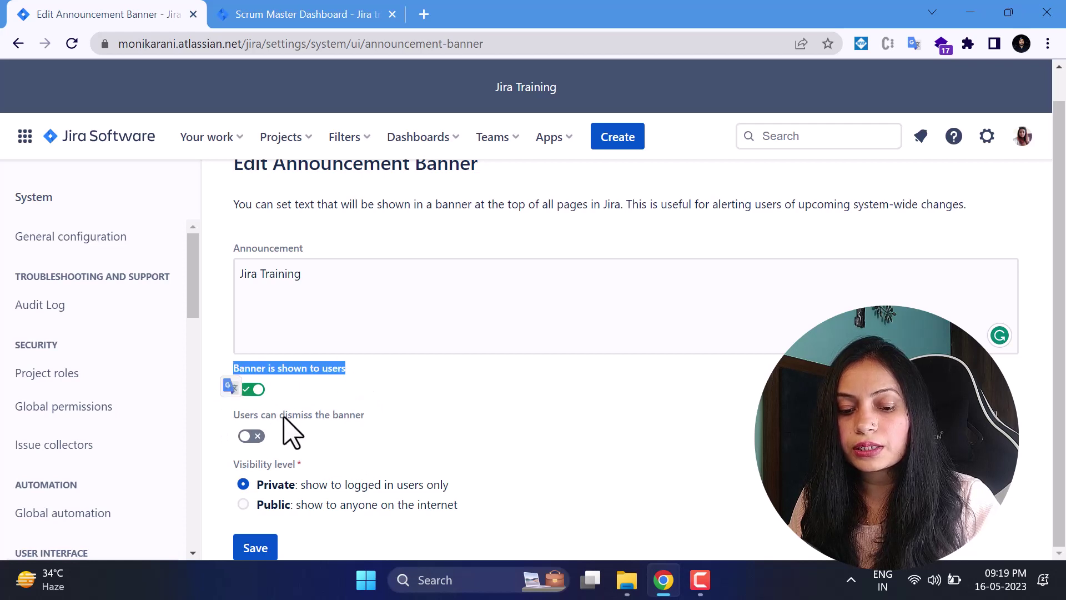
pyautogui.moveTo(249, 416); pyautogui.dragTo(369, 417)
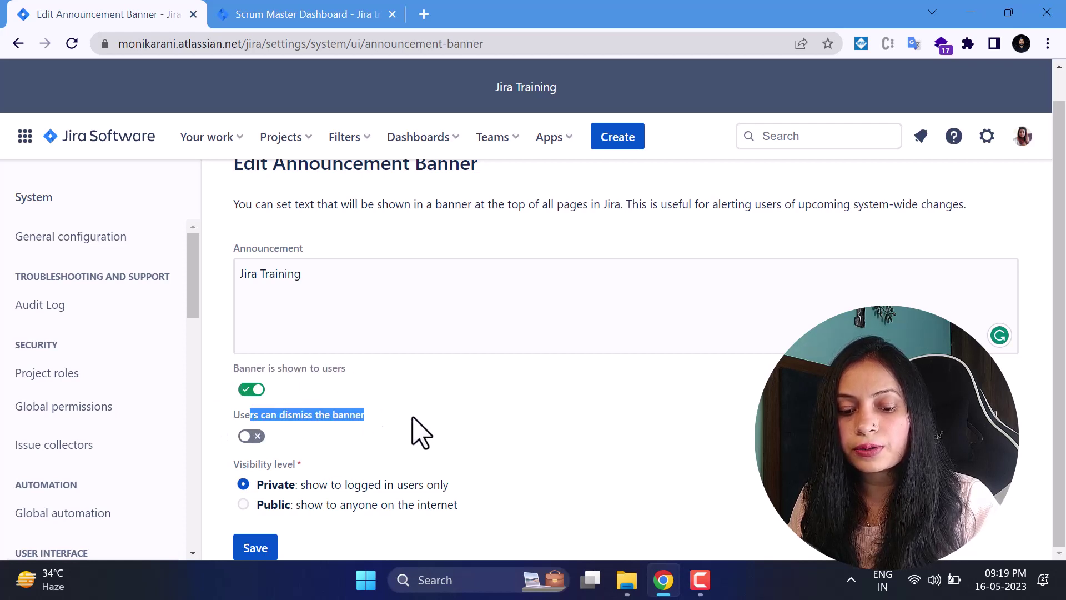
pyautogui.click(257, 438)
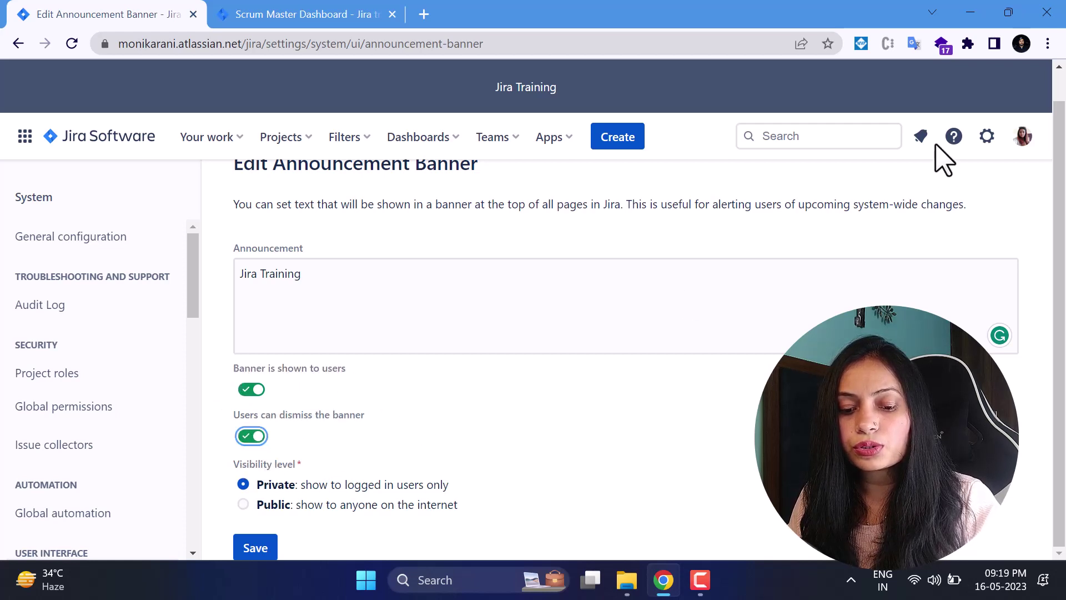
pyautogui.click(72, 43)
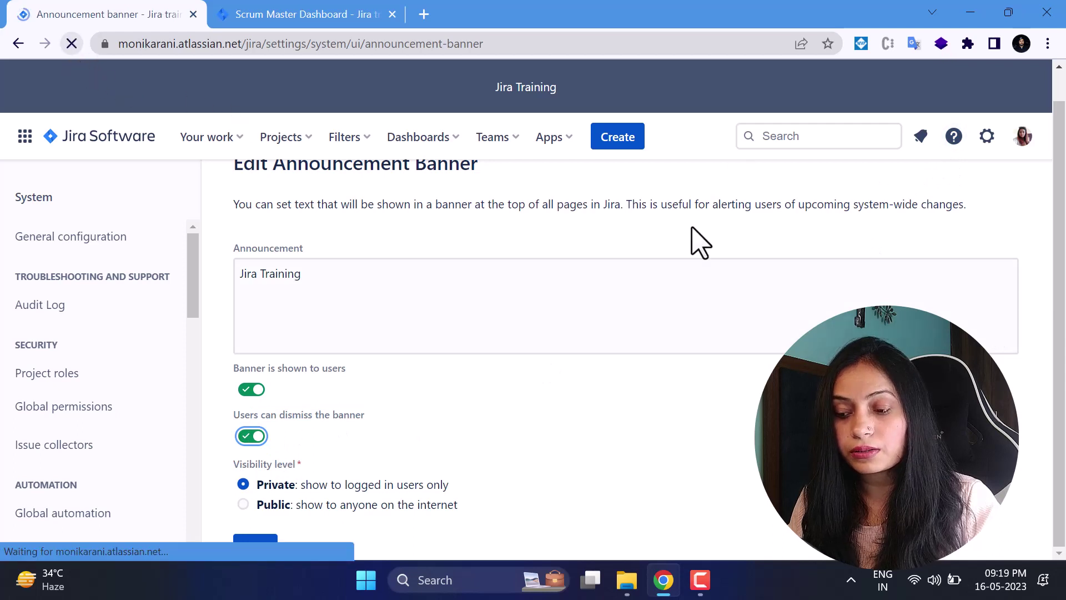
pyautogui.tripleClick(909, 269)
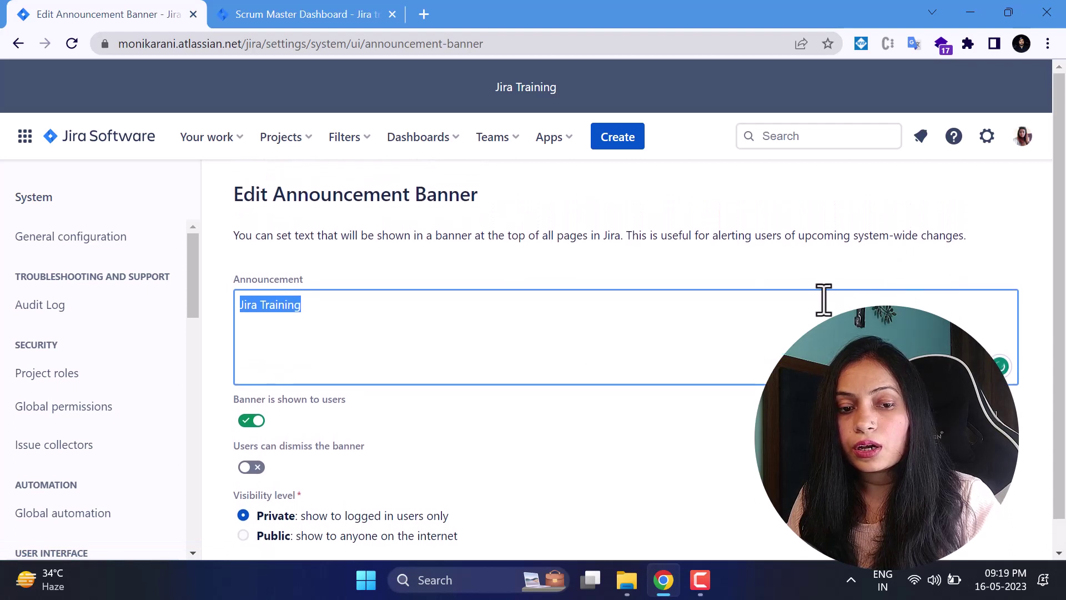
# Allow users to dismiss the announcement banner, save the setting, and dismiss the banner from the page
pyautogui.click(254, 469)
pyautogui.scroll(-1, 444, 466)
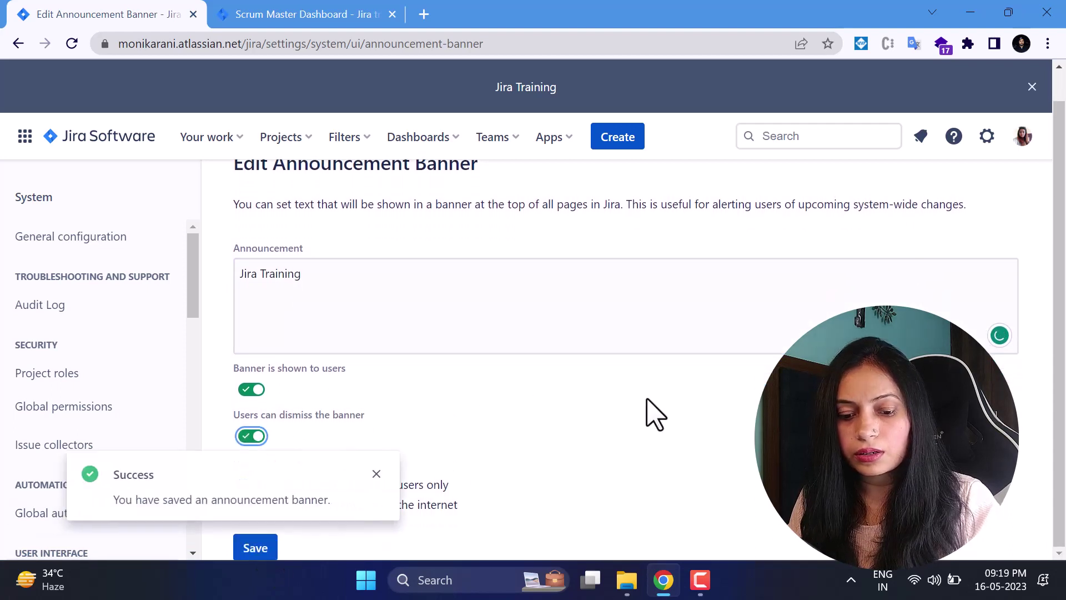
pyautogui.click(377, 474)
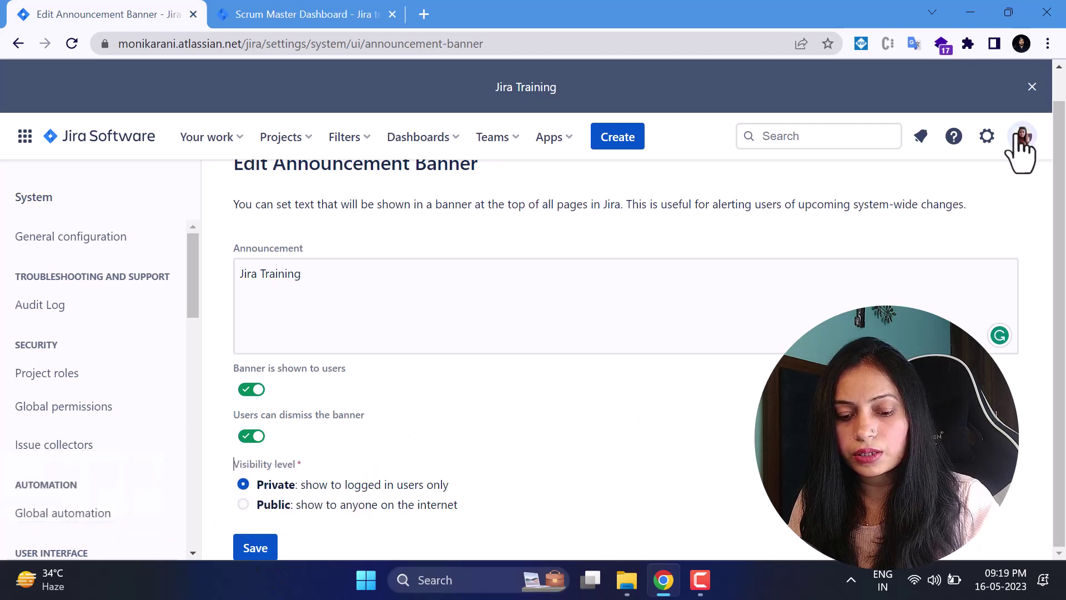
pyautogui.click(1031, 87)
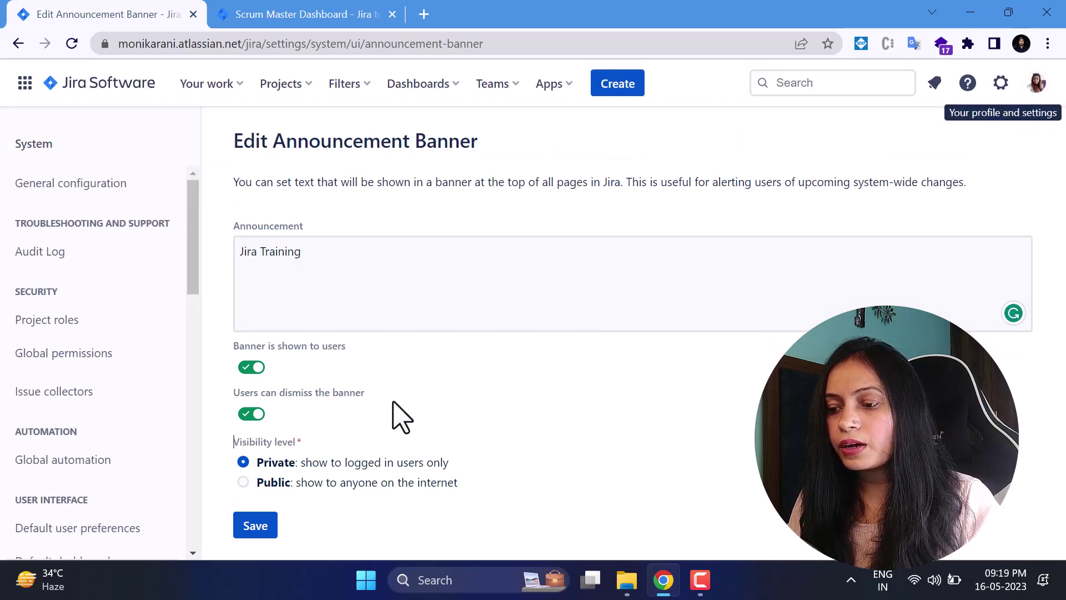
# Disable users' ability to dismiss the announcement banner, save it, and review the visibility level options
pyautogui.click(250, 416)
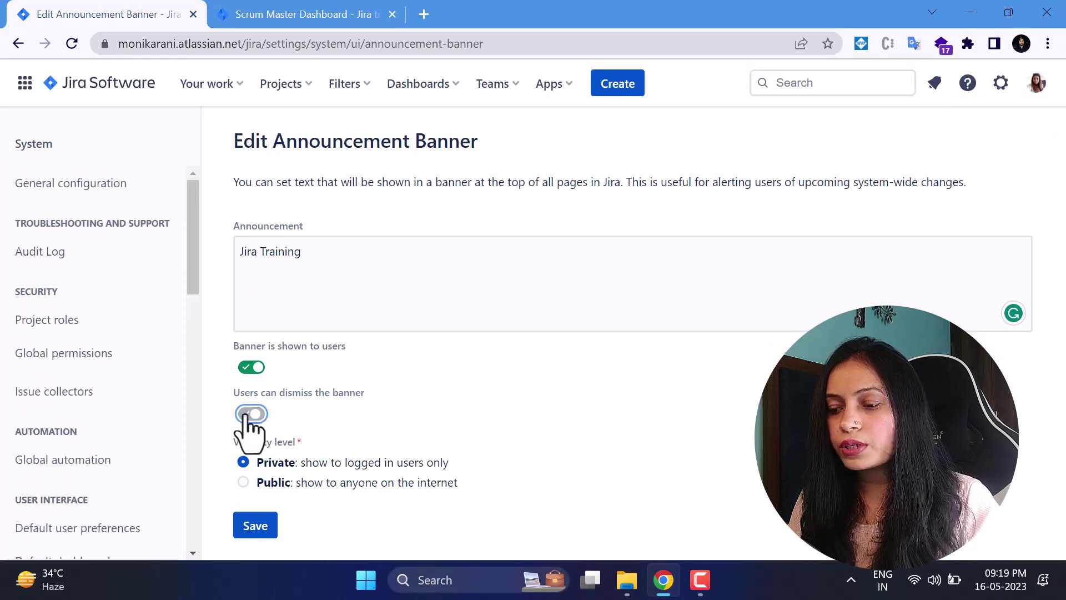
pyautogui.click(270, 530)
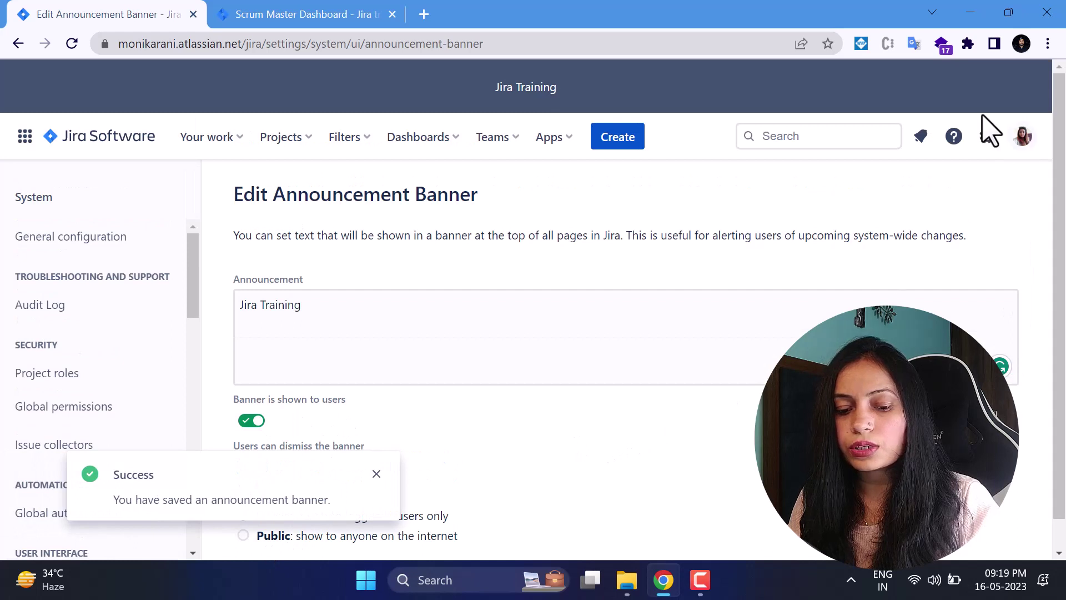
pyautogui.scroll(-1, 755, 284)
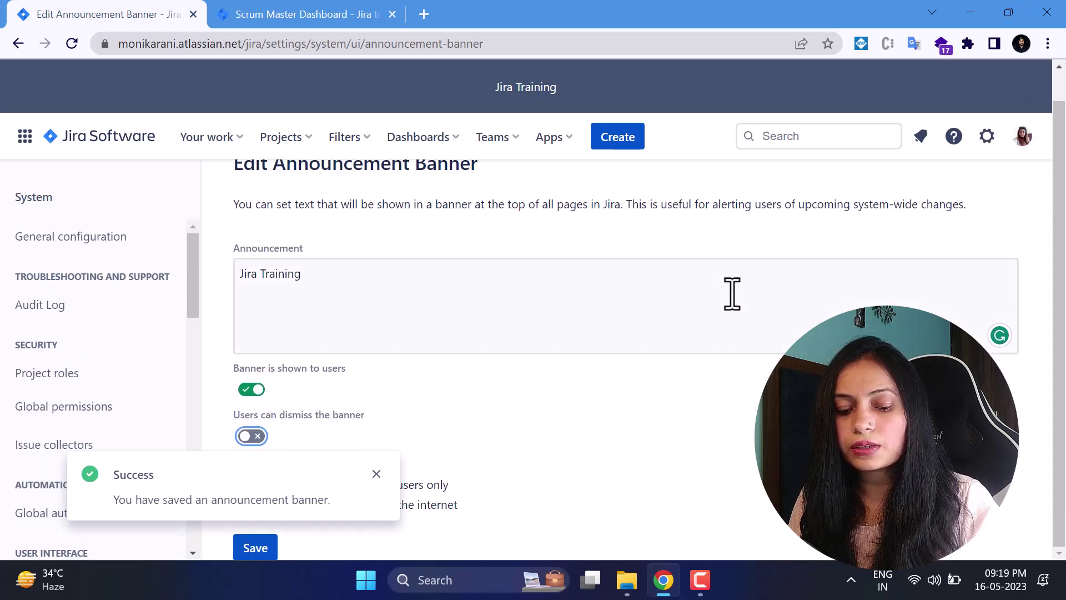
pyautogui.click(376, 473)
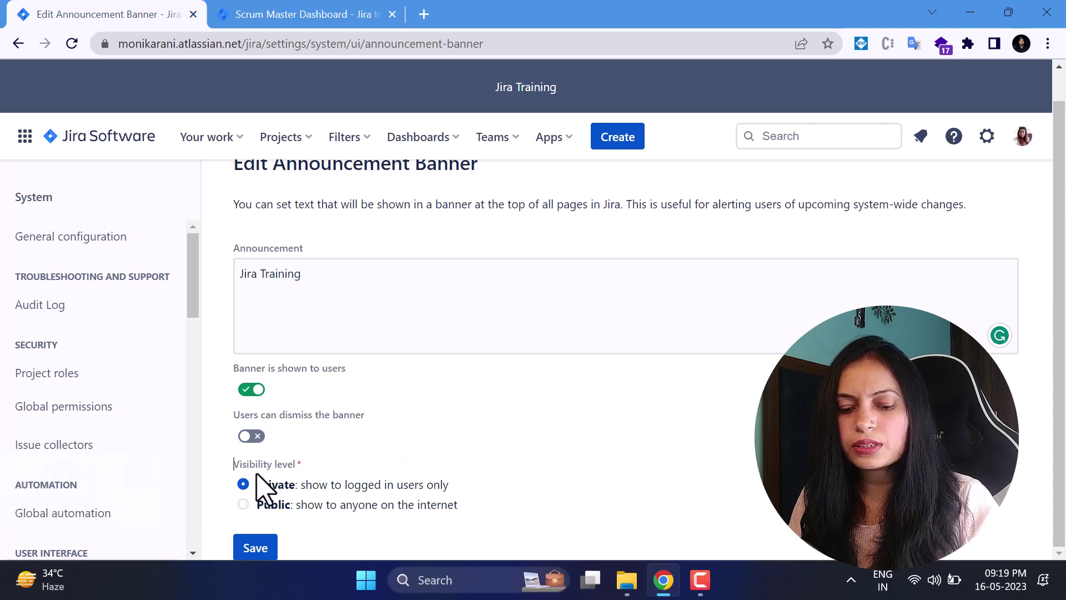
pyautogui.moveTo(247, 471); pyautogui.dragTo(286, 465)
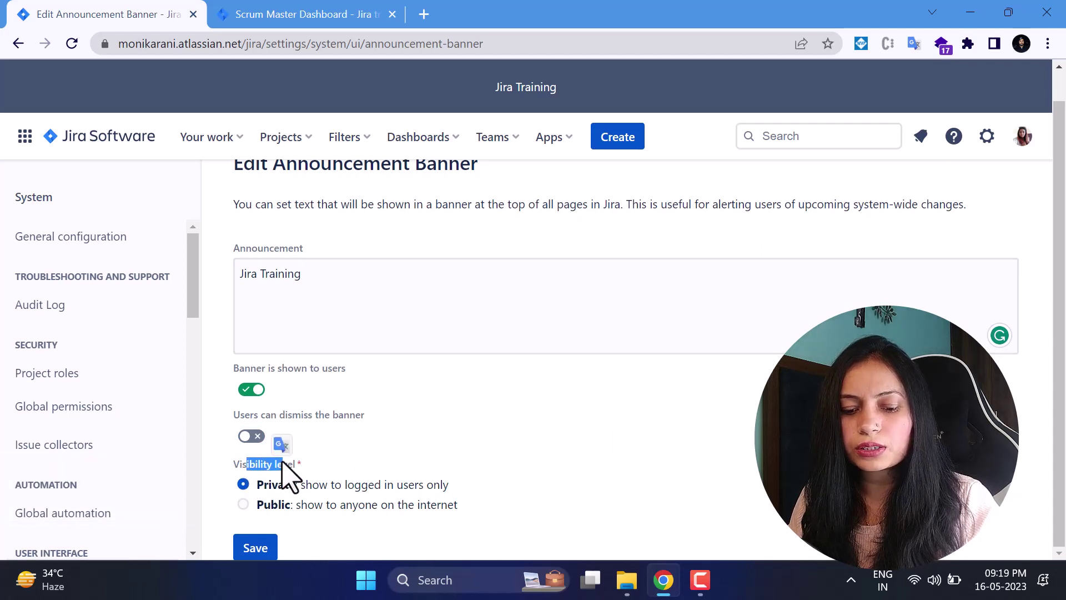
pyautogui.click(604, 439)
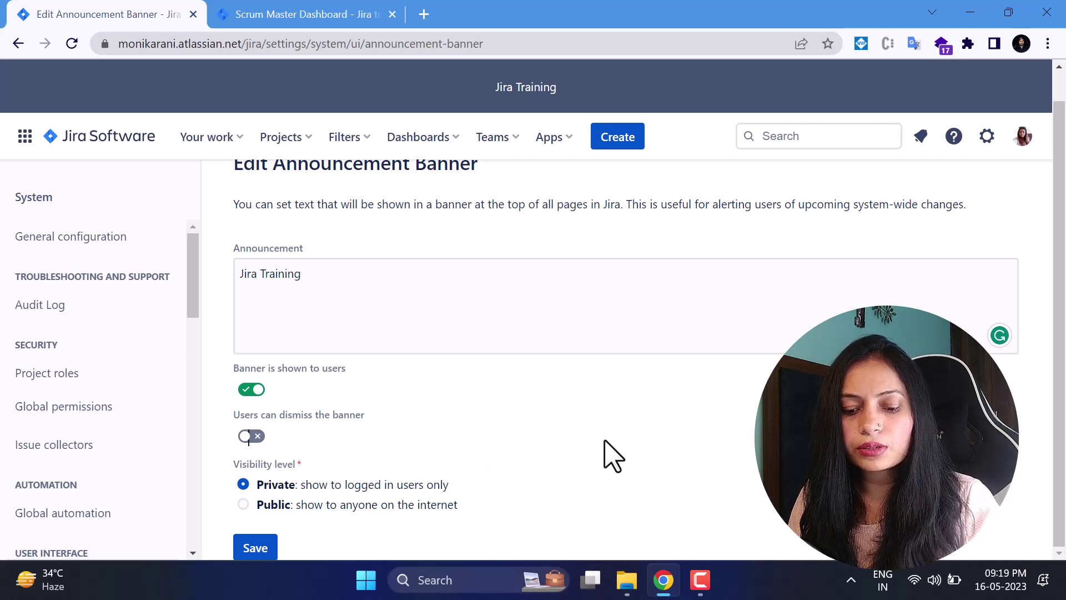
# Open the Backup manager and review its backup options for cloud and server
pyautogui.scroll(-5, 103, 472)
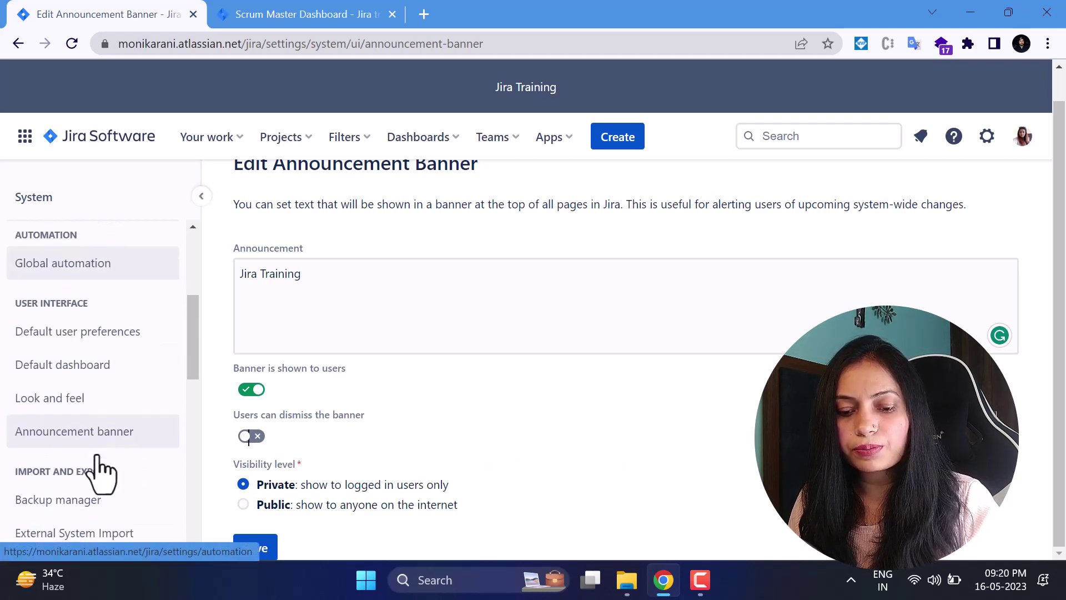
pyautogui.scroll(2, 122, 461)
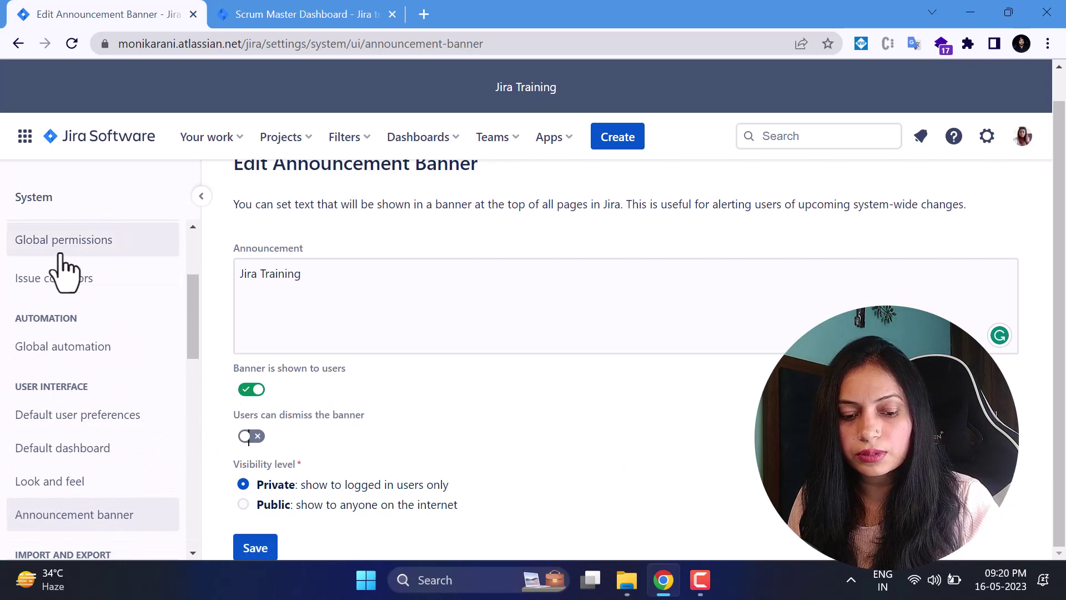
pyautogui.scroll(-3, 58, 466)
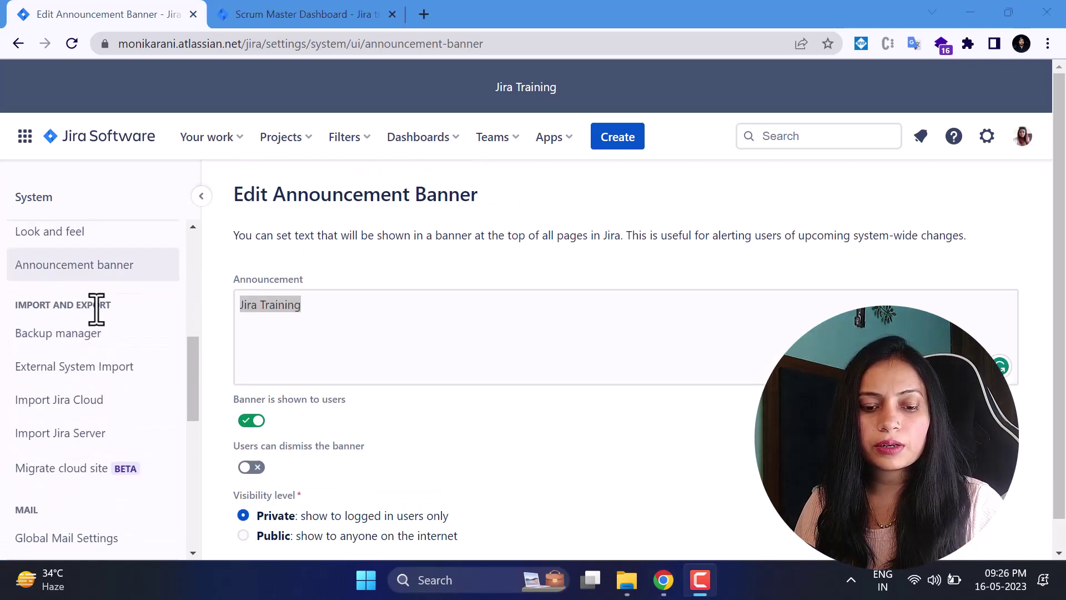
pyautogui.click(68, 336)
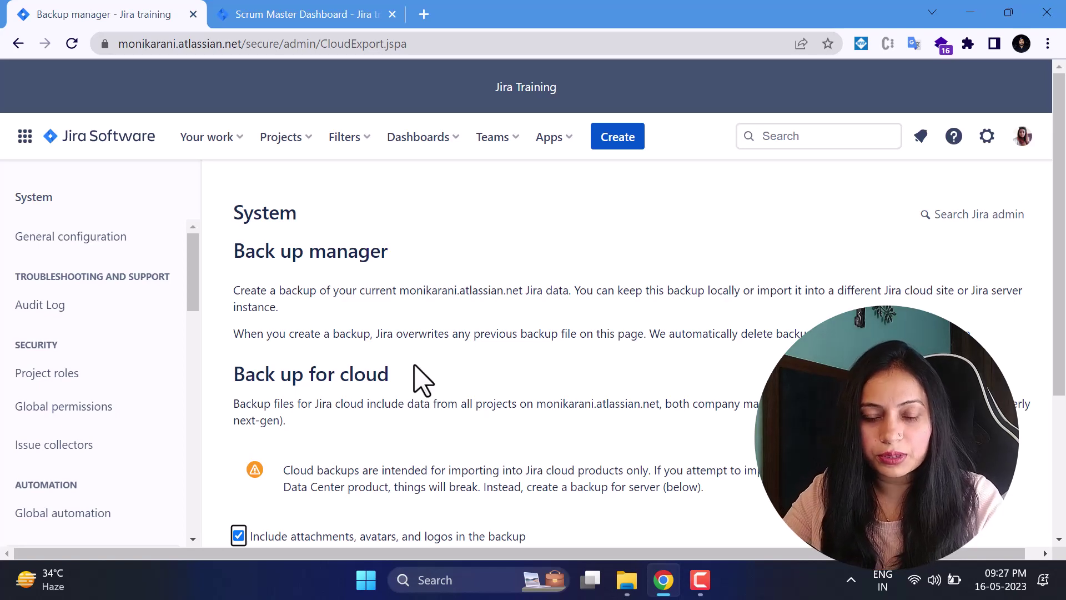
pyautogui.scroll(-4, 472, 378)
# Open External System Import and review the product choices offered by the JIRA import wizard
pyautogui.scroll(-3, 118, 466)
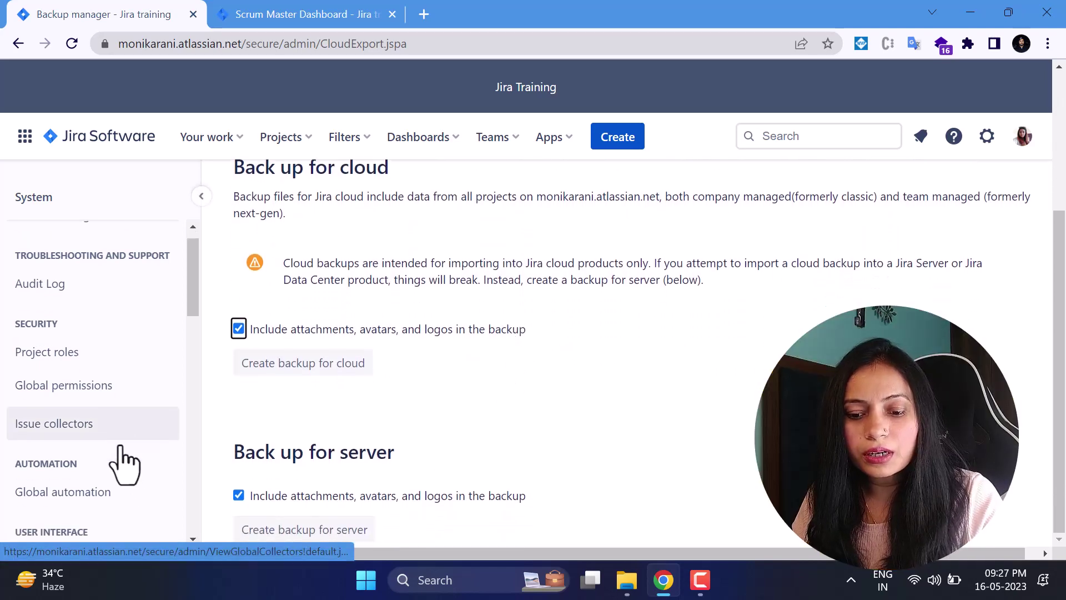
pyautogui.scroll(-4, 120, 445)
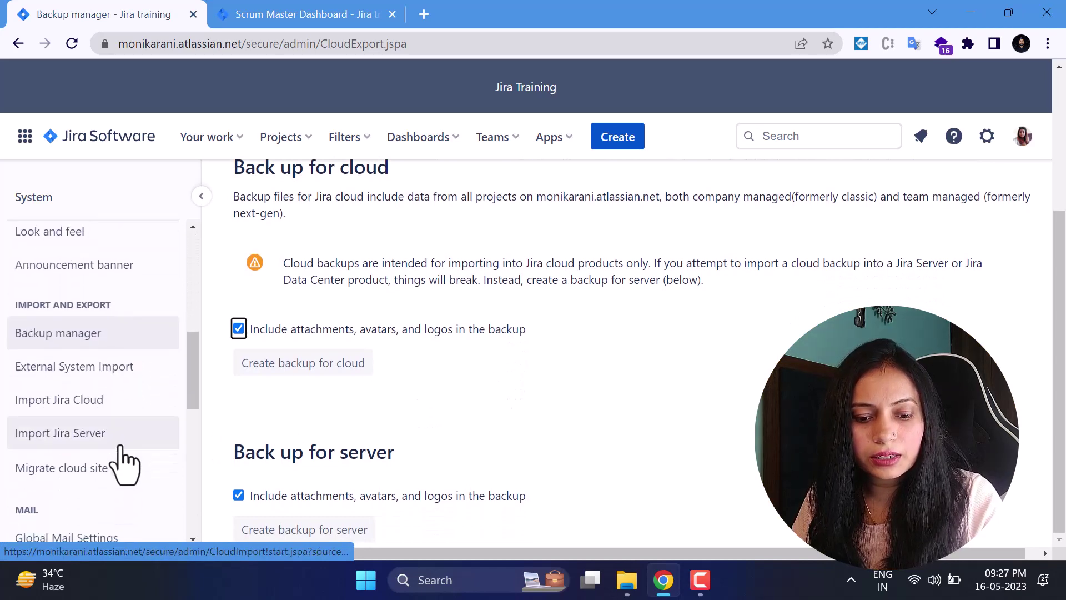
pyautogui.click(100, 369)
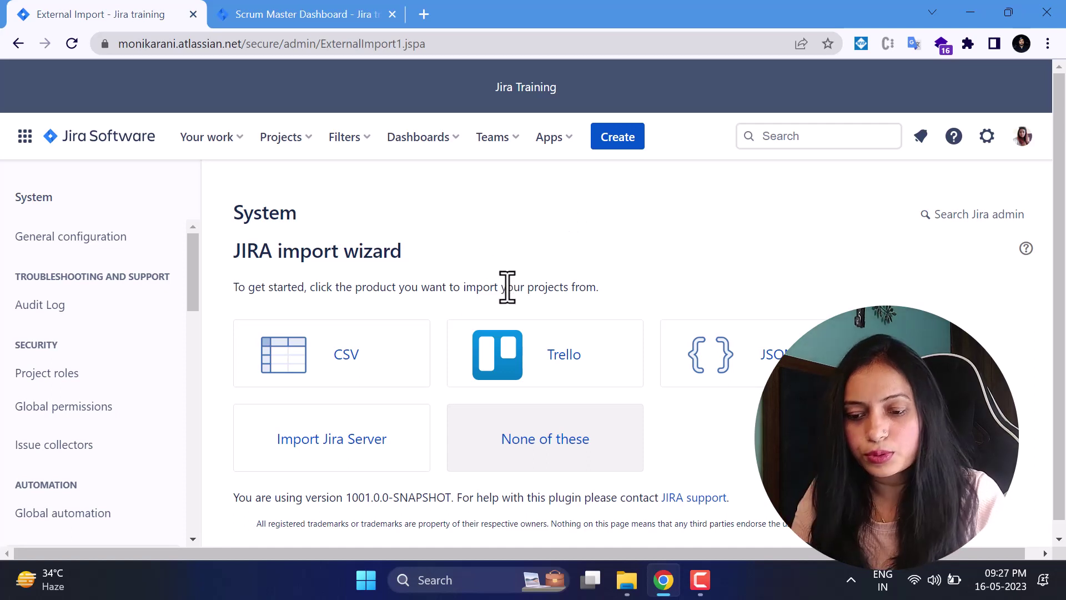
pyautogui.moveTo(506, 286); pyautogui.dragTo(607, 287)
pyautogui.click(646, 258)
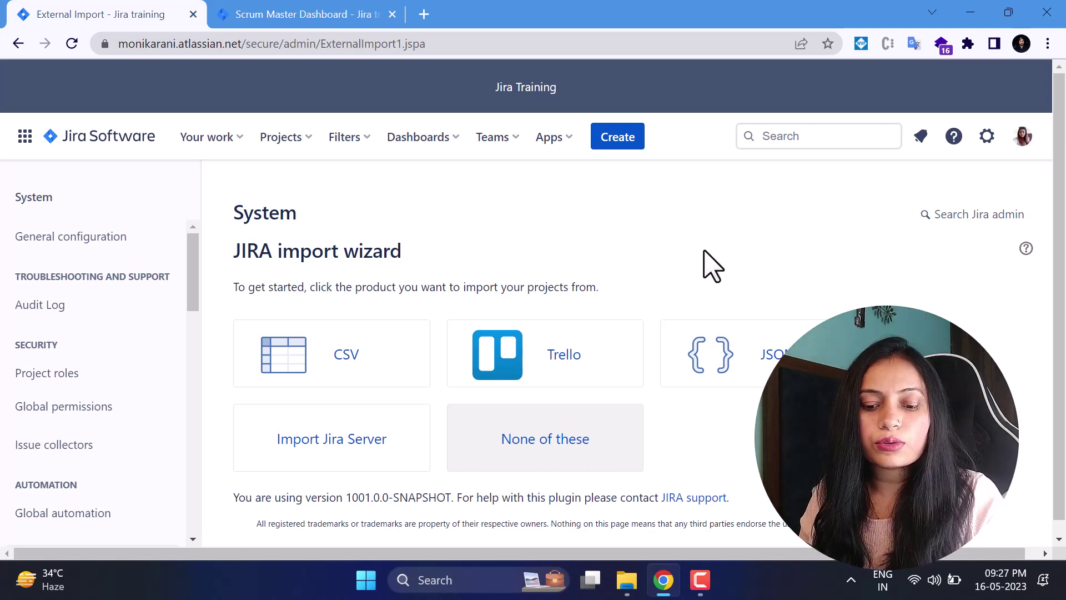
pyautogui.scroll(-1, 797, 250)
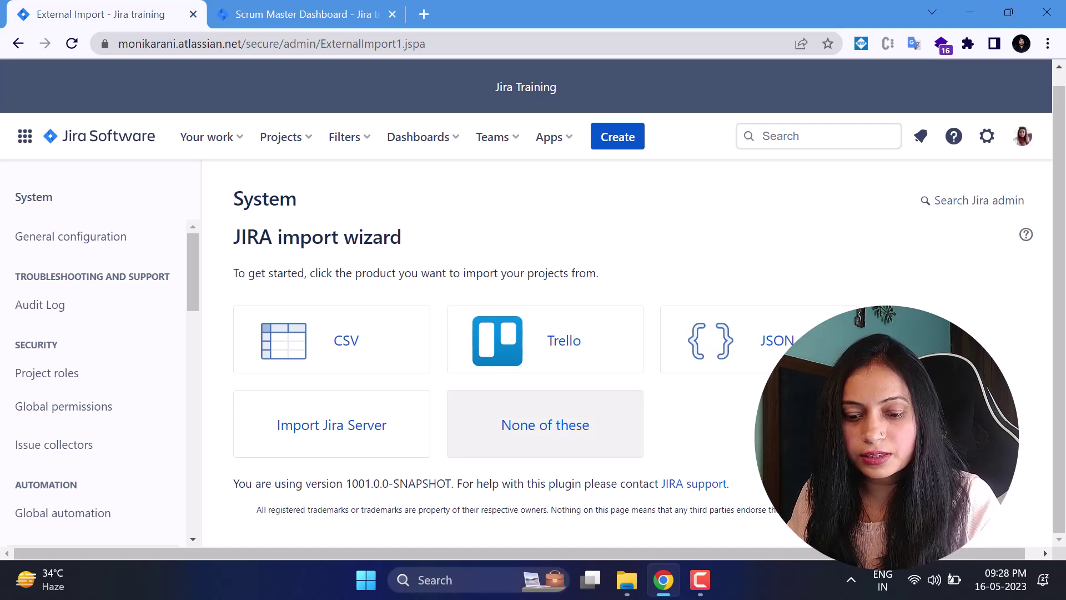
pyautogui.moveTo(282, 238); pyautogui.dragTo(373, 239)
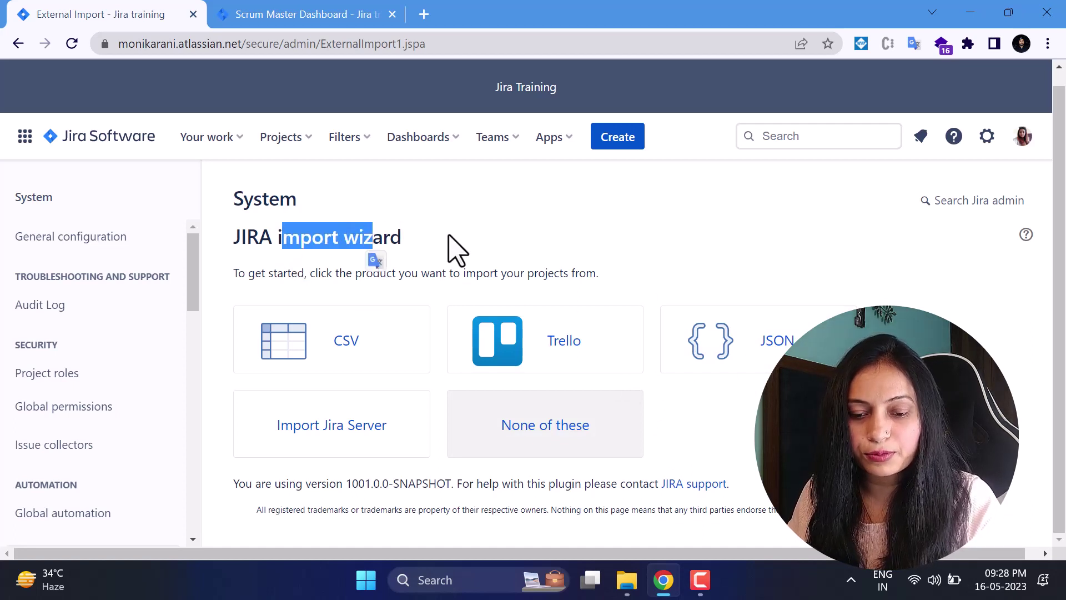
pyautogui.click(450, 236)
# Open the Import Jira Cloud page and show its introduction and user import restrictions
pyautogui.scroll(-3, 117, 472)
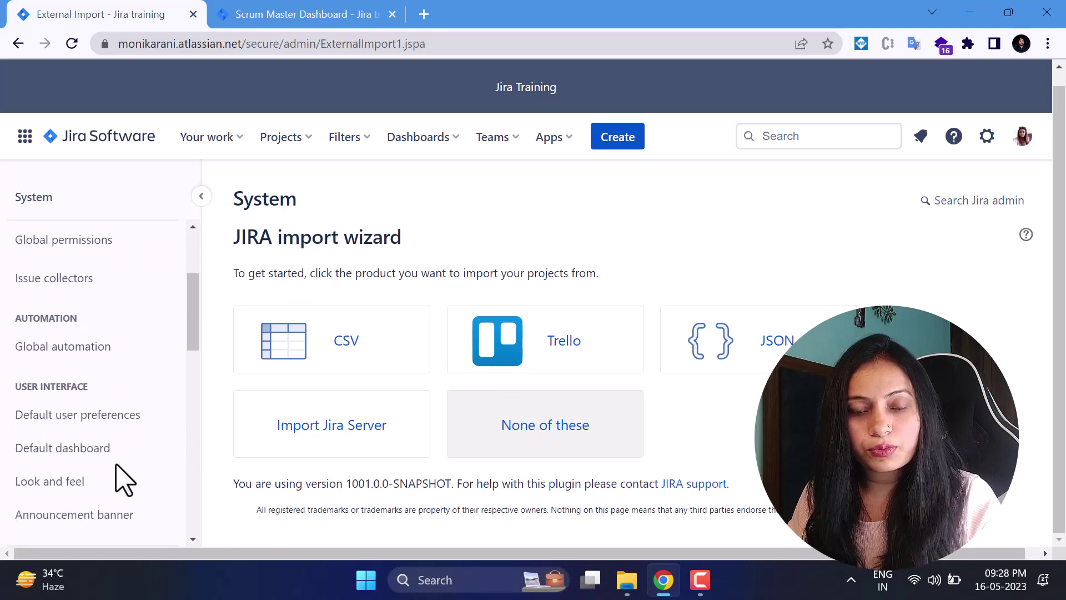
pyautogui.scroll(-3, 118, 472)
pyautogui.scroll(-1, 89, 467)
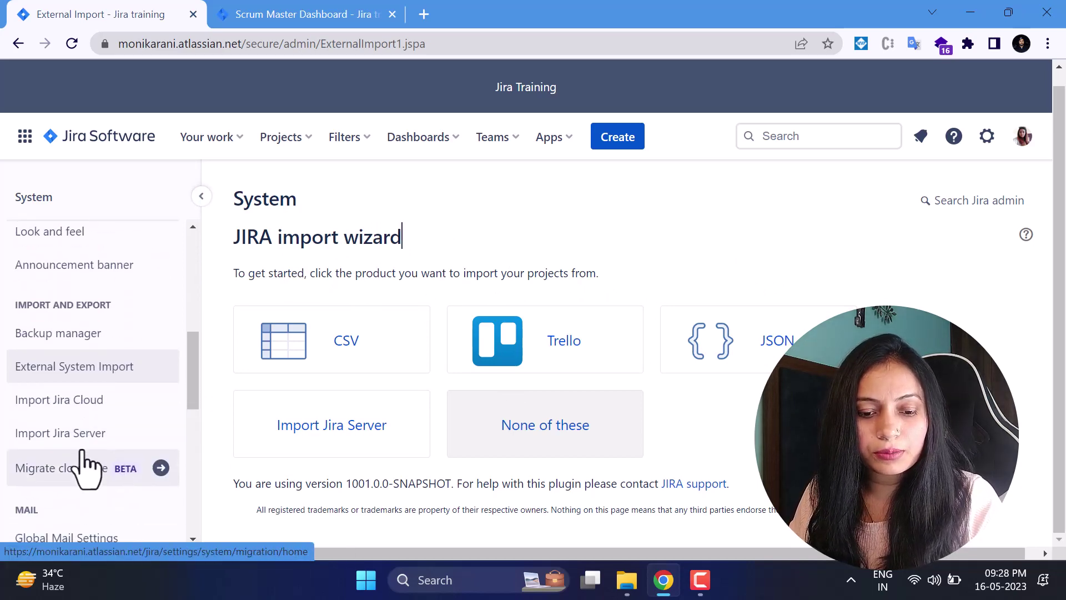
pyautogui.click(78, 401)
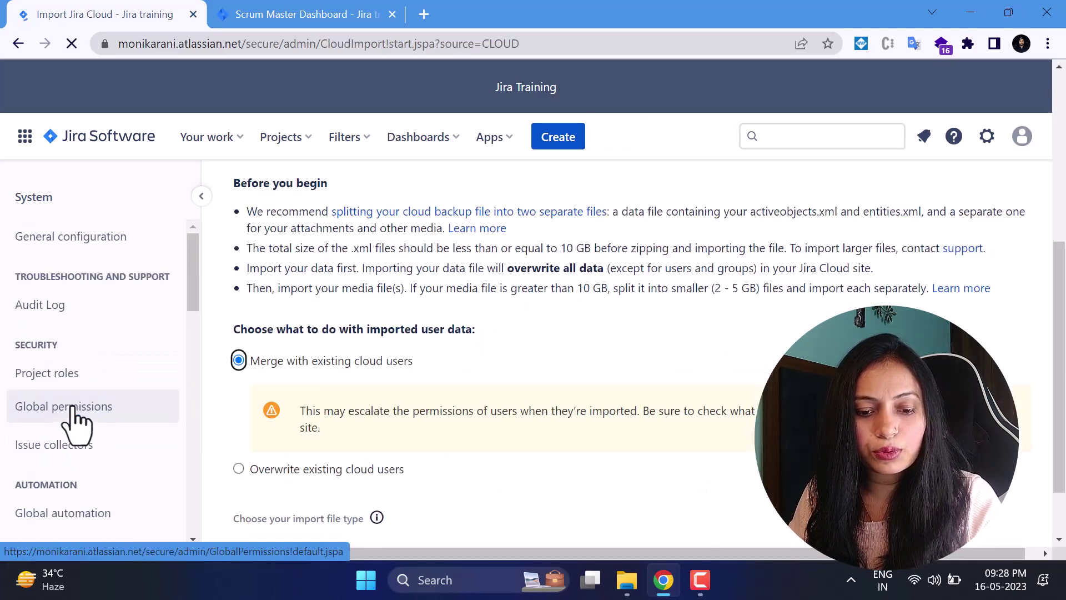
pyautogui.scroll(6, 509, 329)
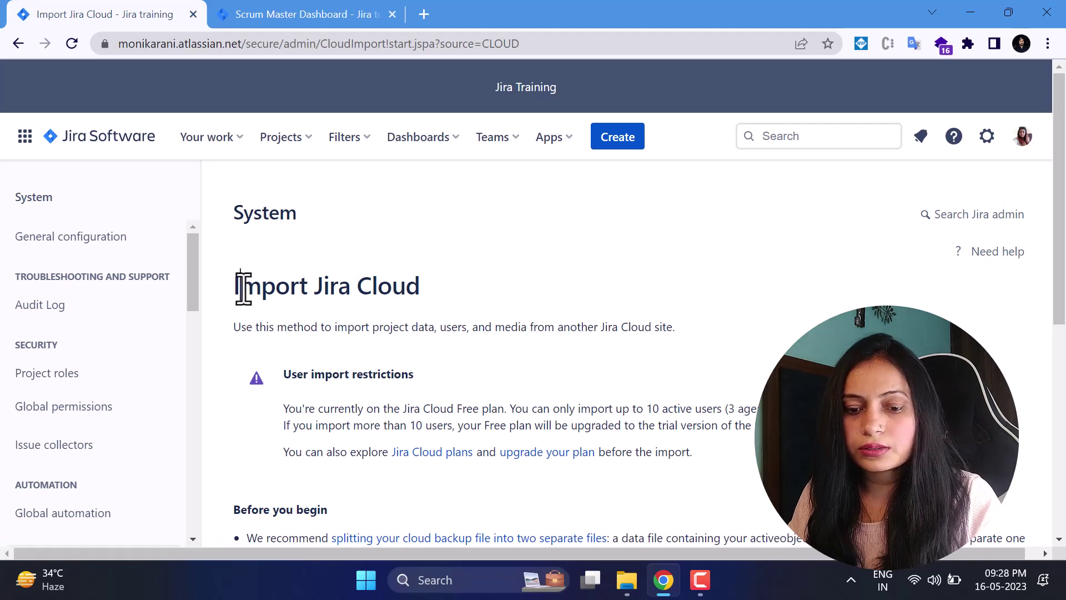
# Review the Import Jira Cloud page's purpose, preparation notes, and options for handling imported user data
pyautogui.moveTo(243, 287); pyautogui.dragTo(433, 292)
pyautogui.moveTo(287, 328); pyautogui.dragTo(436, 328)
pyautogui.click(505, 270)
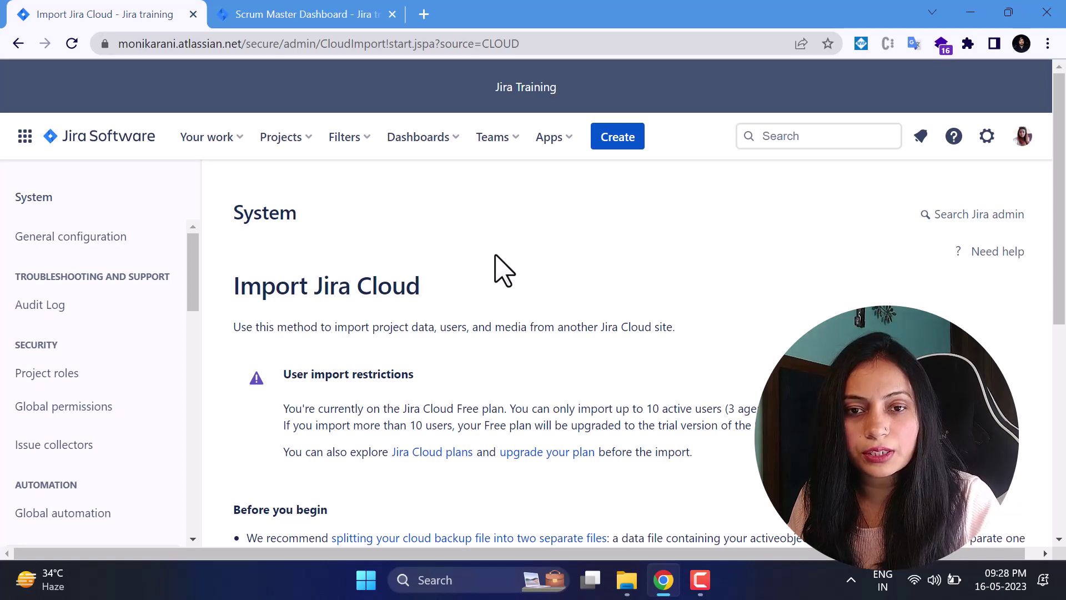
pyautogui.scroll(-5, 788, 322)
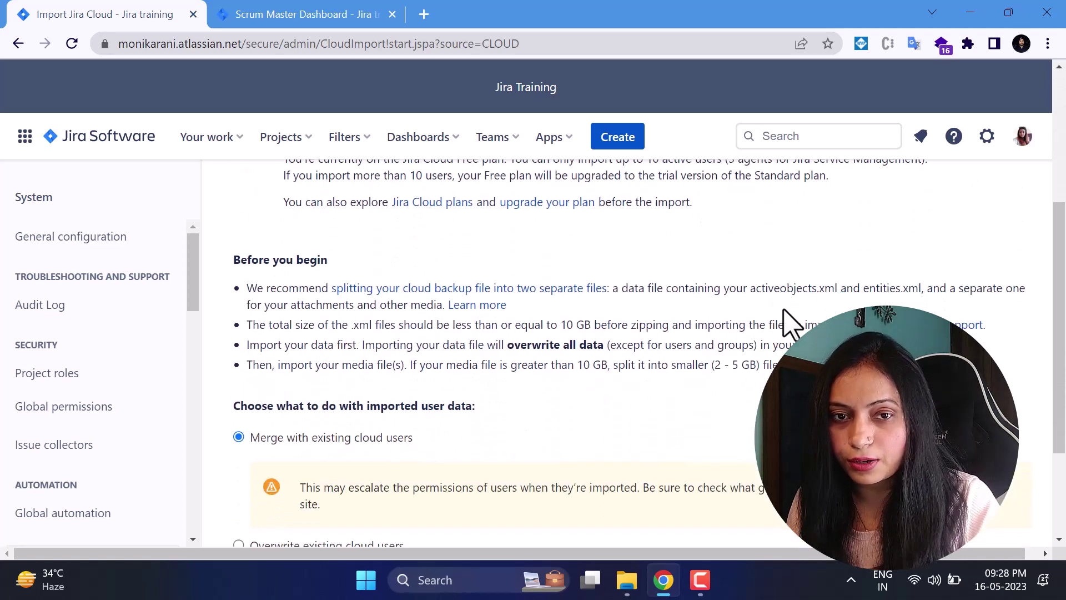
pyautogui.scroll(-2, 788, 322)
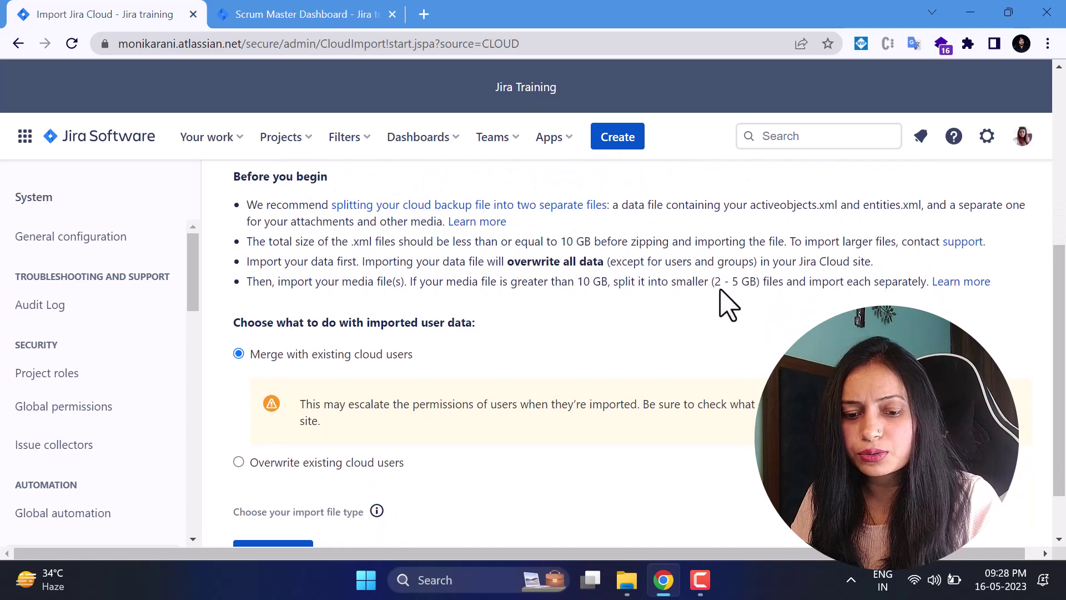
pyautogui.scroll(-1, 744, 289)
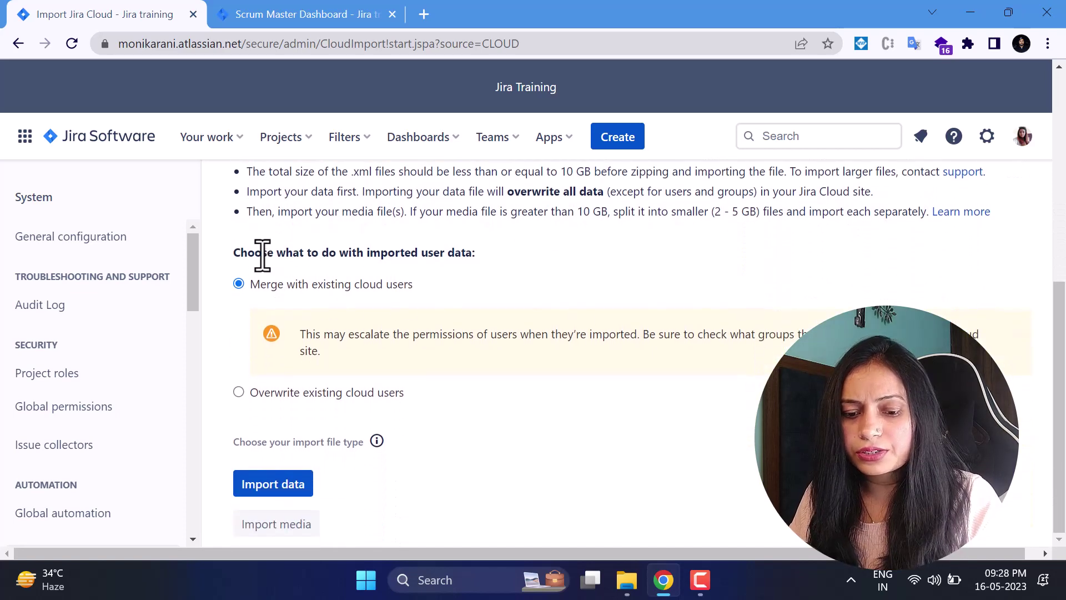
pyautogui.moveTo(255, 252); pyautogui.dragTo(483, 244)
pyautogui.click(552, 250)
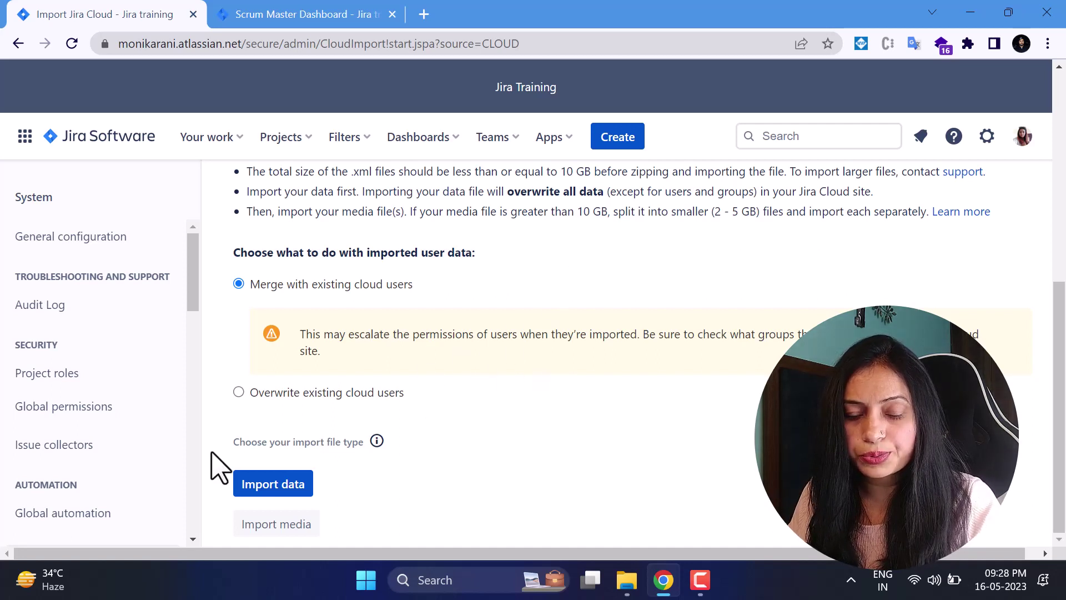
# Open Import Jira Server, dismiss the Migration Assistant announcement, and review the import restrictions and user data section
pyautogui.scroll(-5, 117, 468)
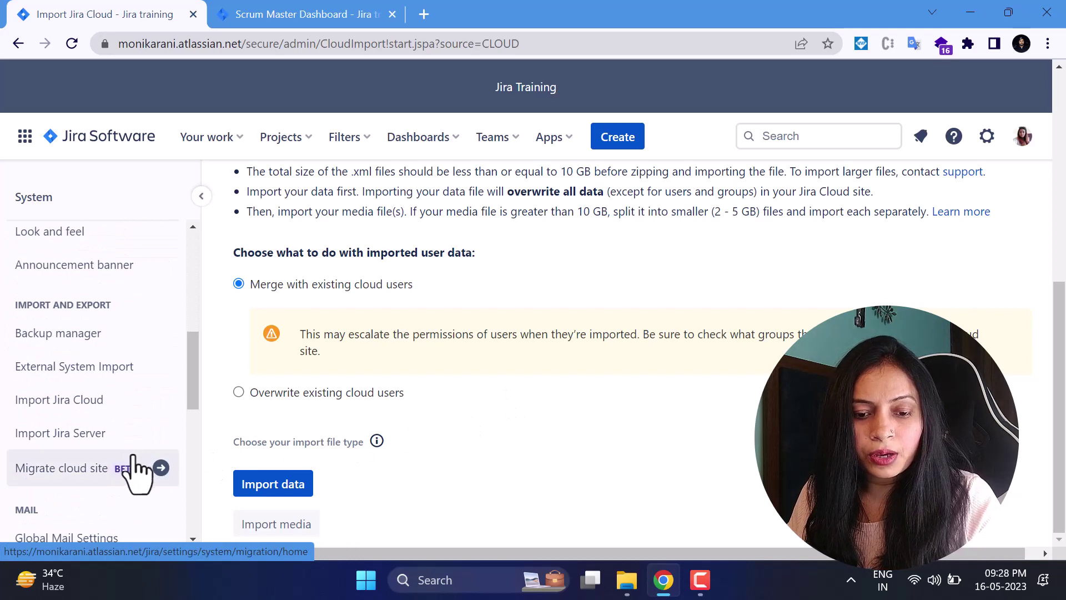
pyautogui.click(89, 444)
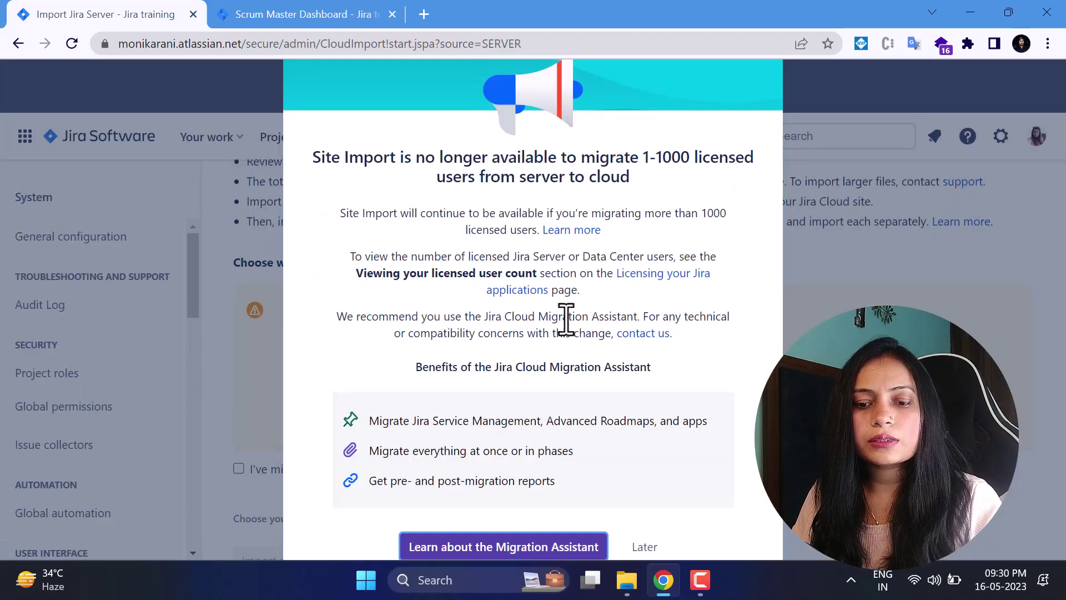
pyautogui.press('Tab')
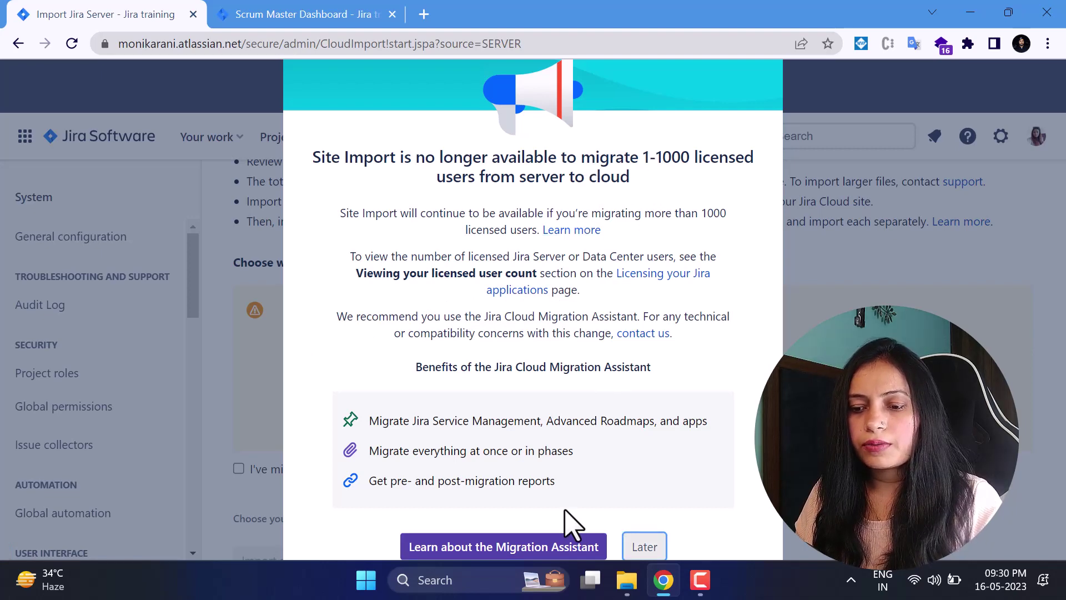
pyautogui.click(644, 547)
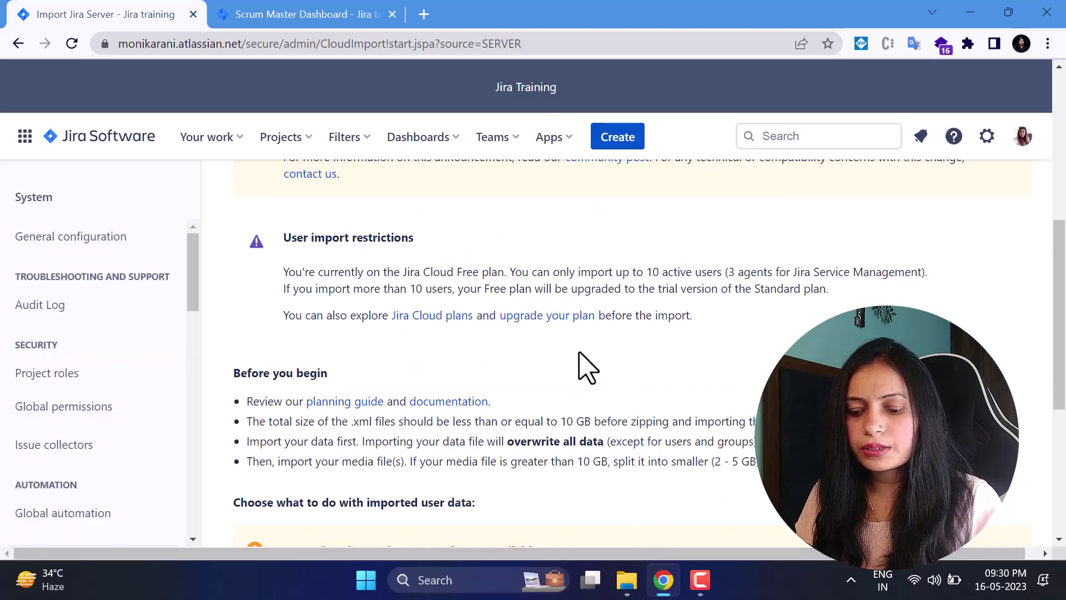
pyautogui.scroll(6, 603, 385)
pyautogui.scroll(-5, 600, 378)
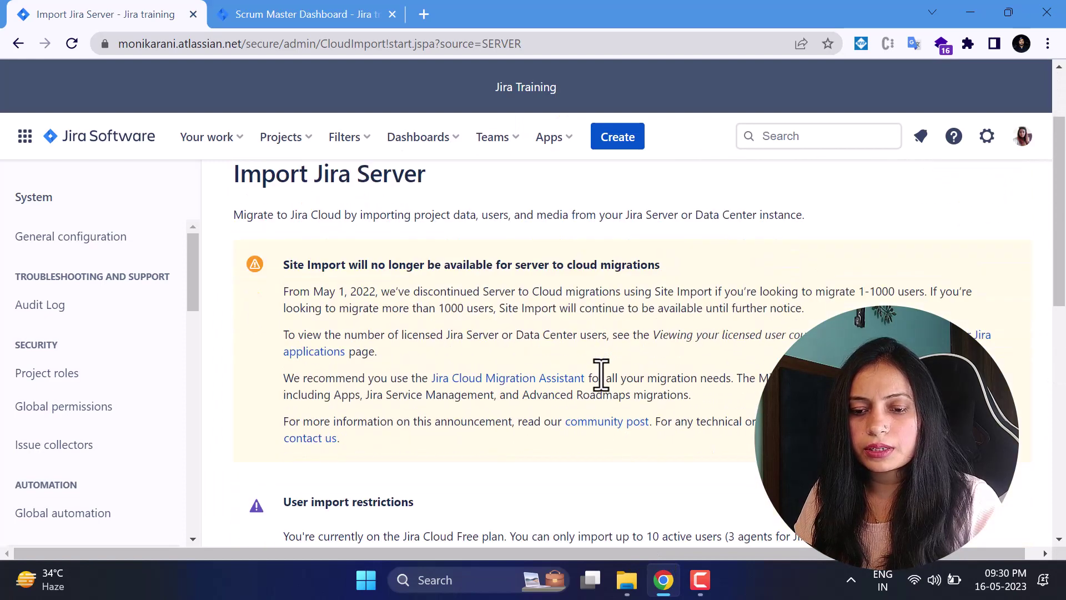
pyautogui.scroll(-5, 601, 375)
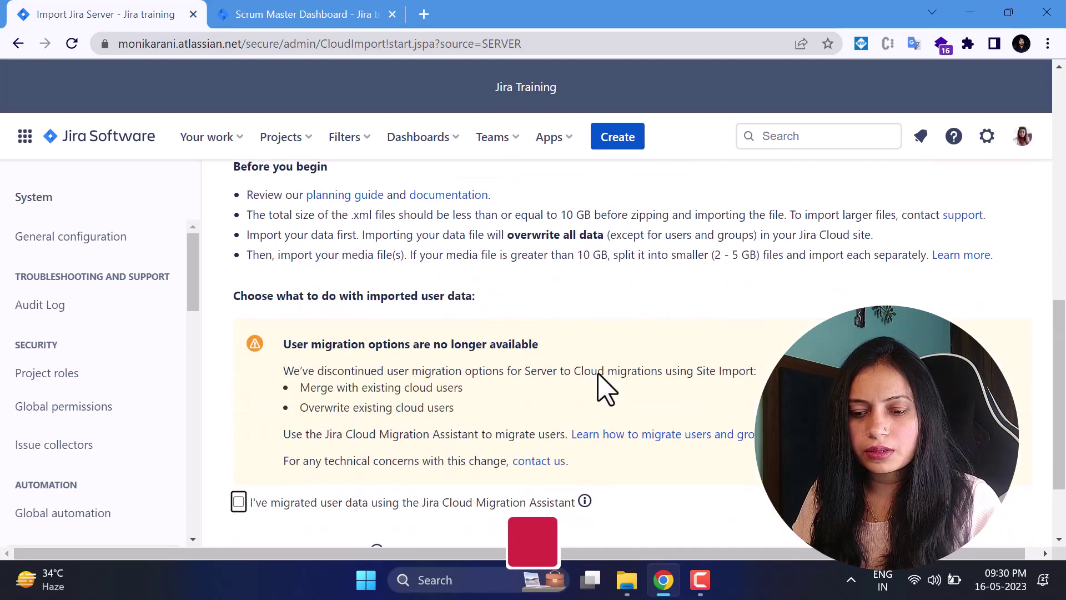
pyautogui.scroll(-1, 601, 375)
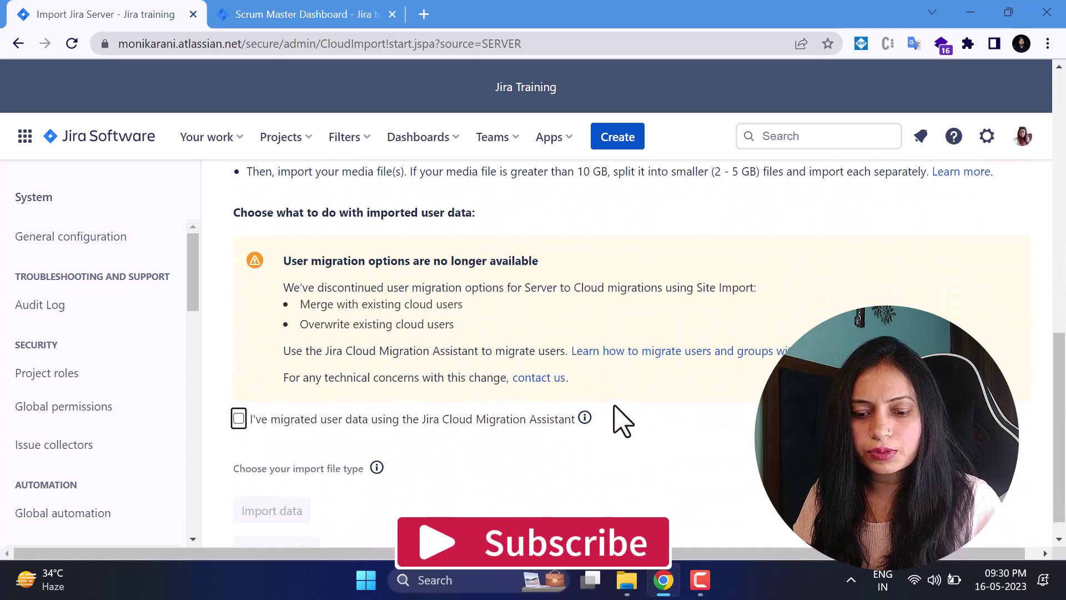
# Open Global Mail Settings and review the email puller, email processor, and database cleaner settings
pyautogui.scroll(-5, 111, 442)
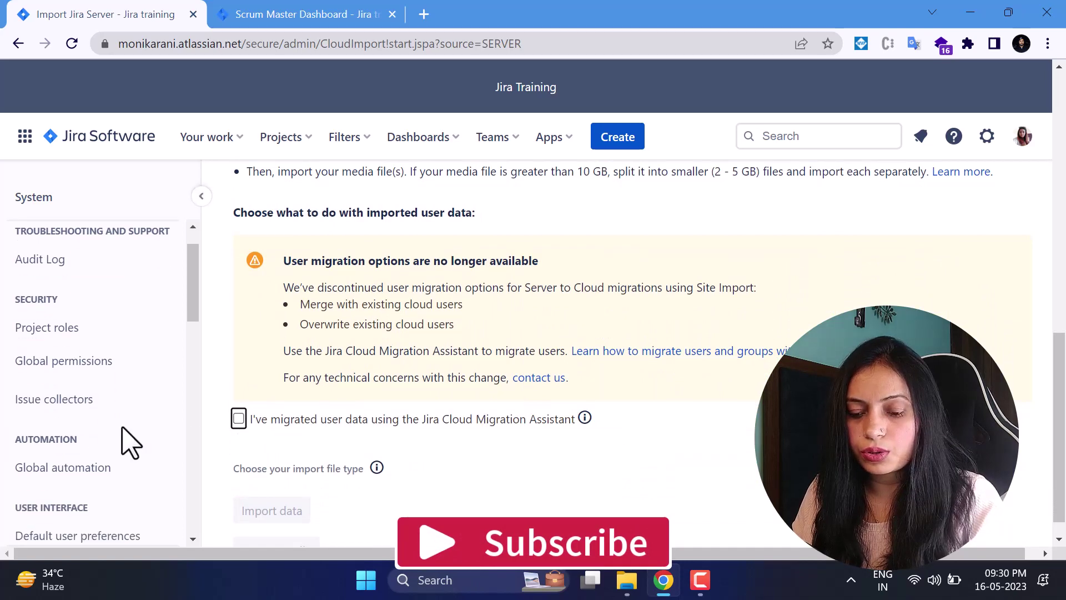
pyautogui.scroll(-4, 57, 410)
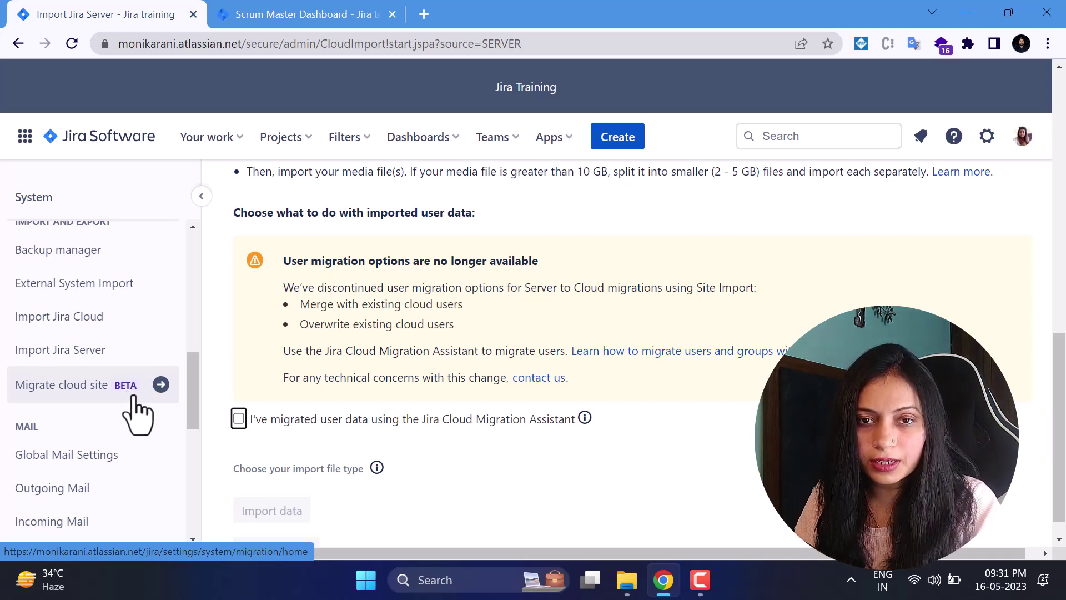
pyautogui.scroll(-1, 124, 431)
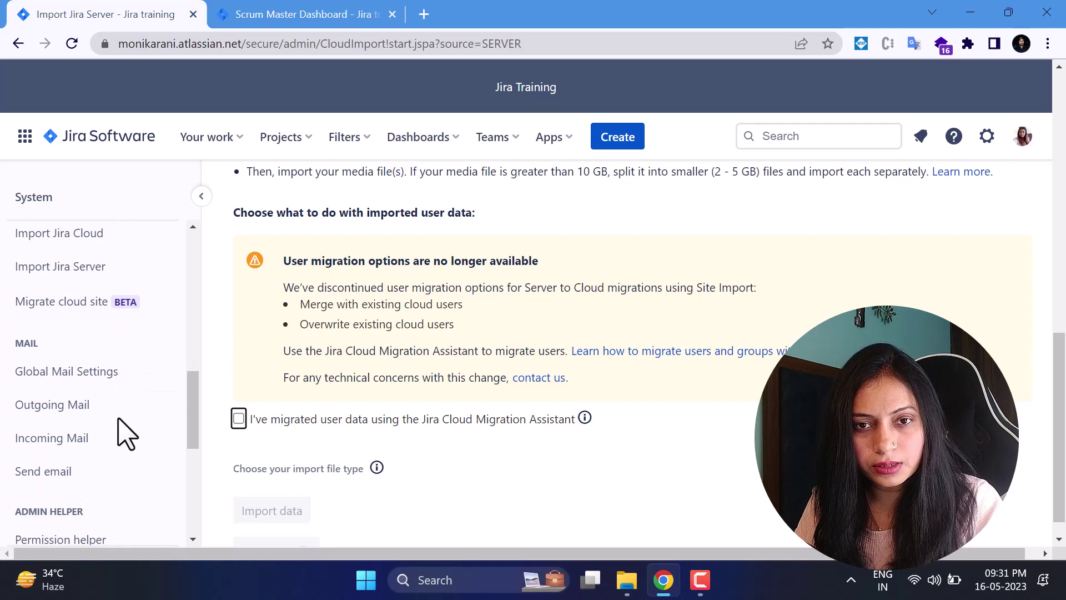
pyautogui.click(71, 375)
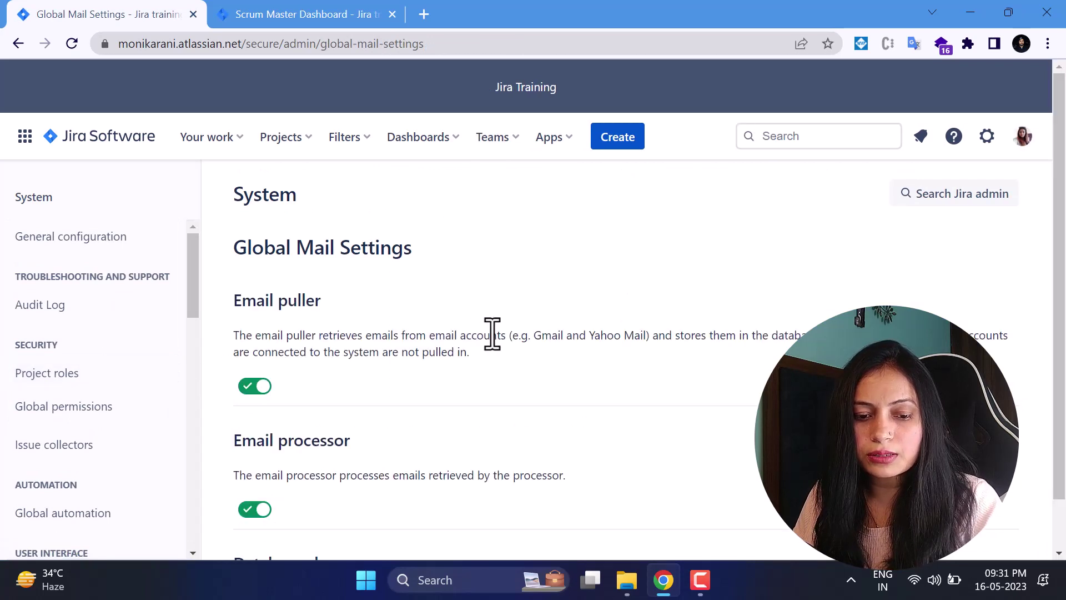
pyautogui.scroll(-1, 493, 335)
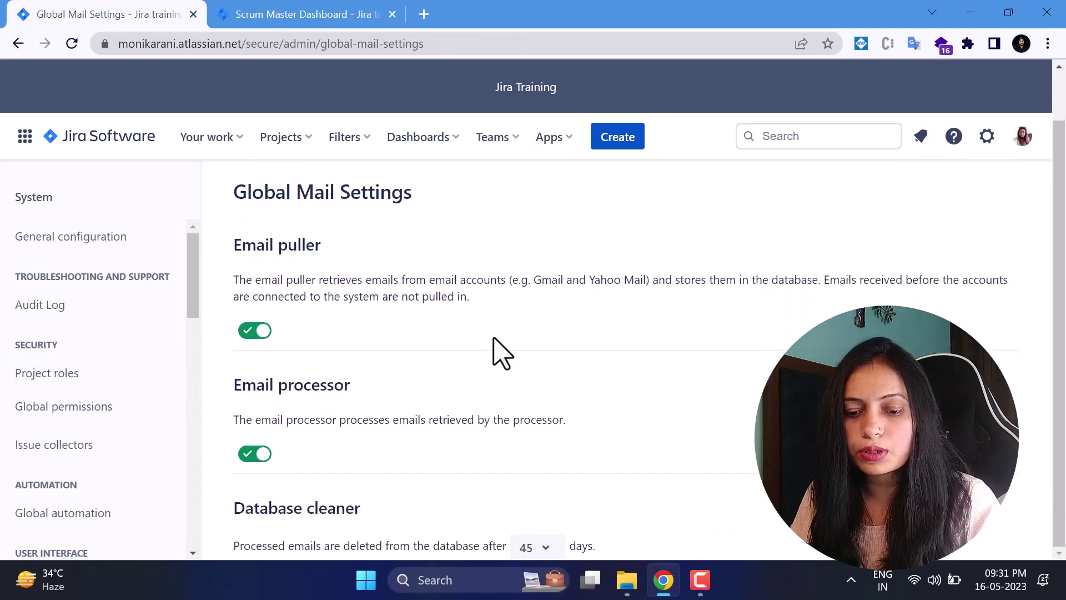
# Open the Outgoing Mail settings in the Mail section of system administration
pyautogui.scroll(-5, 90, 488)
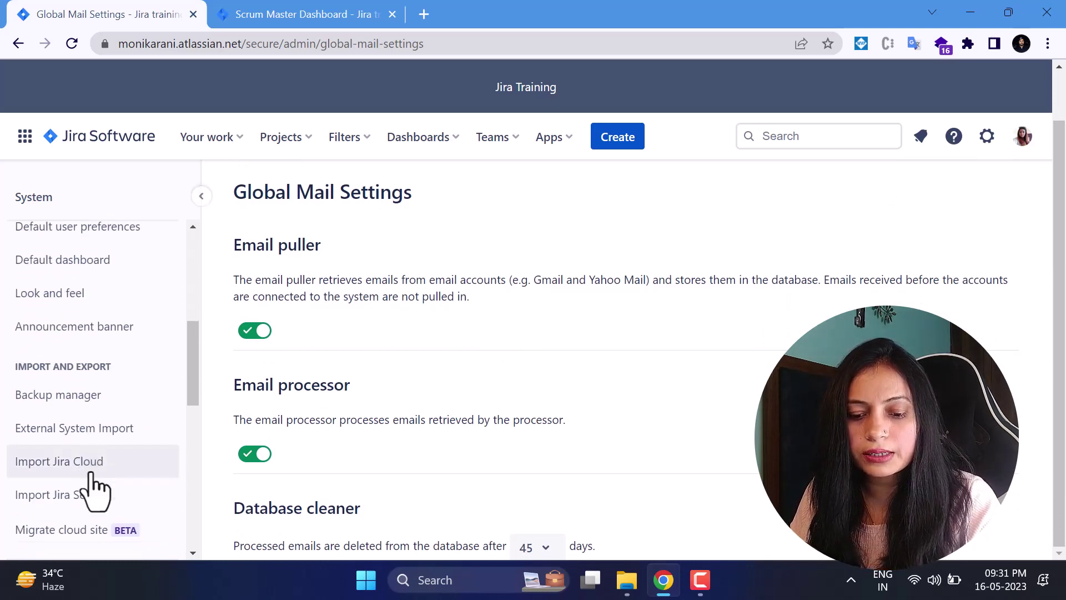
pyautogui.scroll(-2, 106, 516)
pyautogui.scroll(-3, 114, 470)
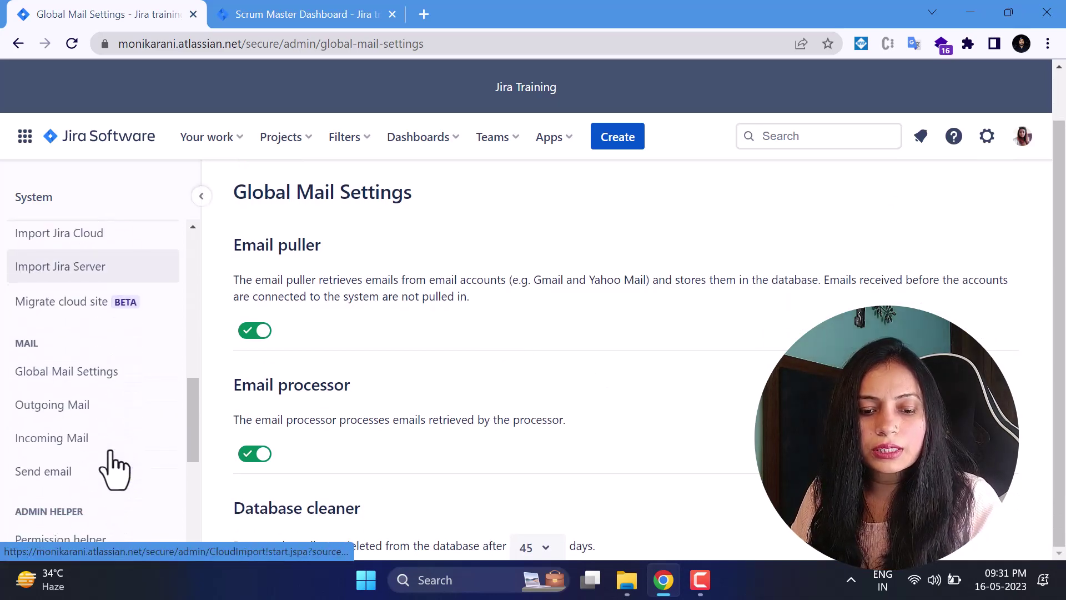
pyautogui.scroll(-2, 111, 466)
pyautogui.click(78, 332)
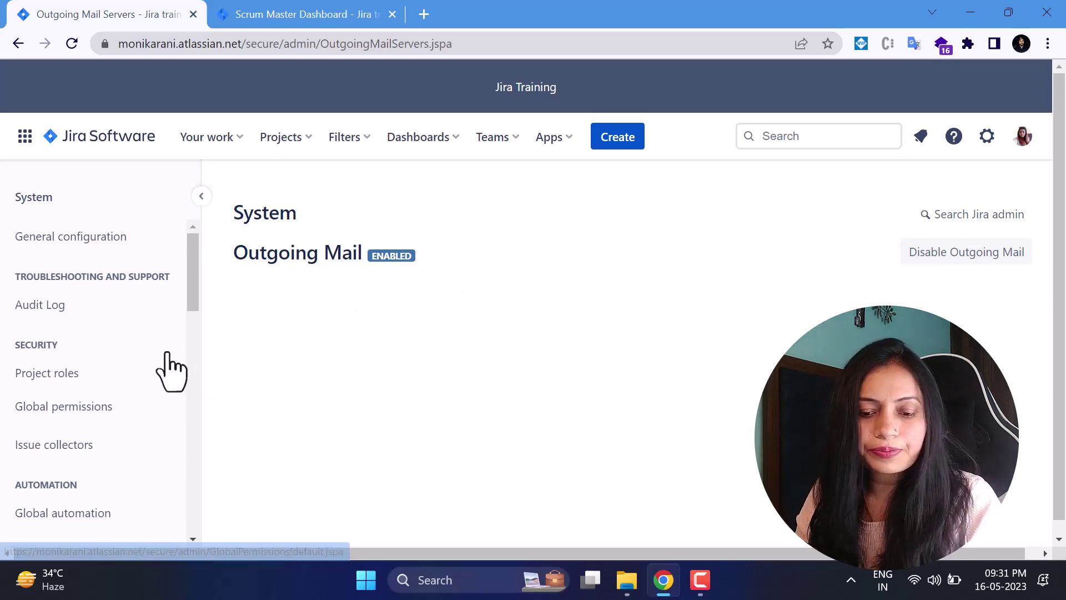
# Open the Incoming Mail settings and review the mail server setup and the mail handlers
pyautogui.scroll(-3, 183, 361)
pyautogui.scroll(-5, 193, 367)
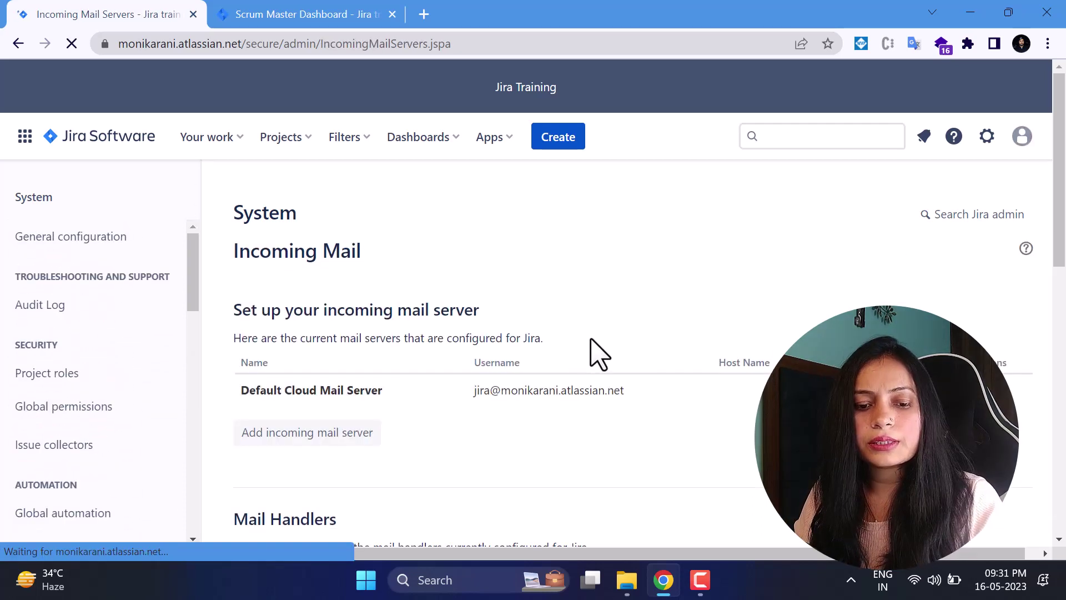
pyautogui.scroll(-3, 622, 344)
pyautogui.scroll(-3, 630, 349)
pyautogui.scroll(3, 631, 350)
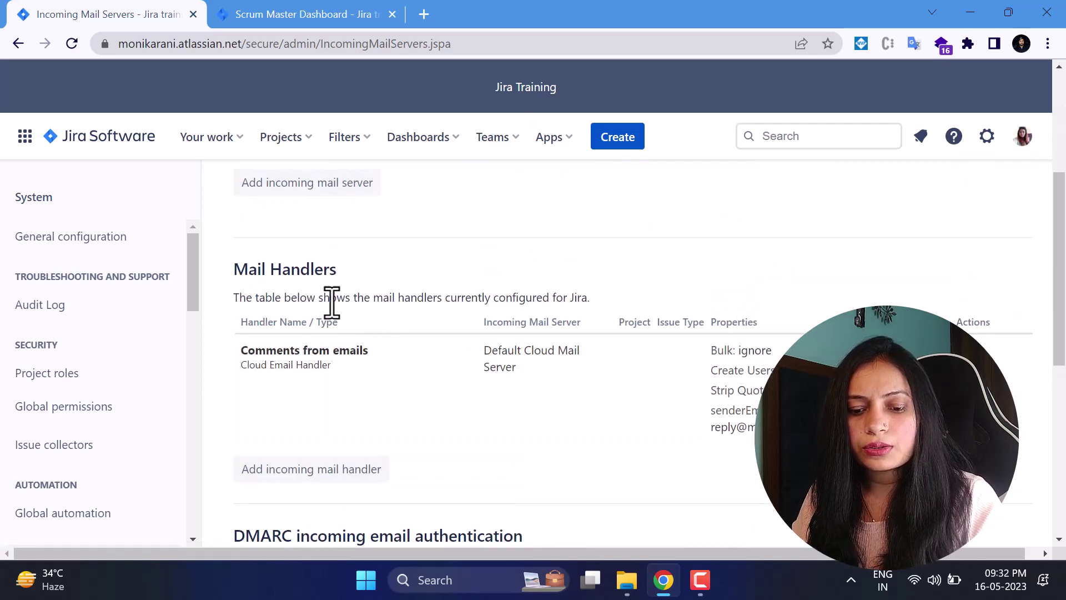
pyautogui.scroll(5, 452, 305)
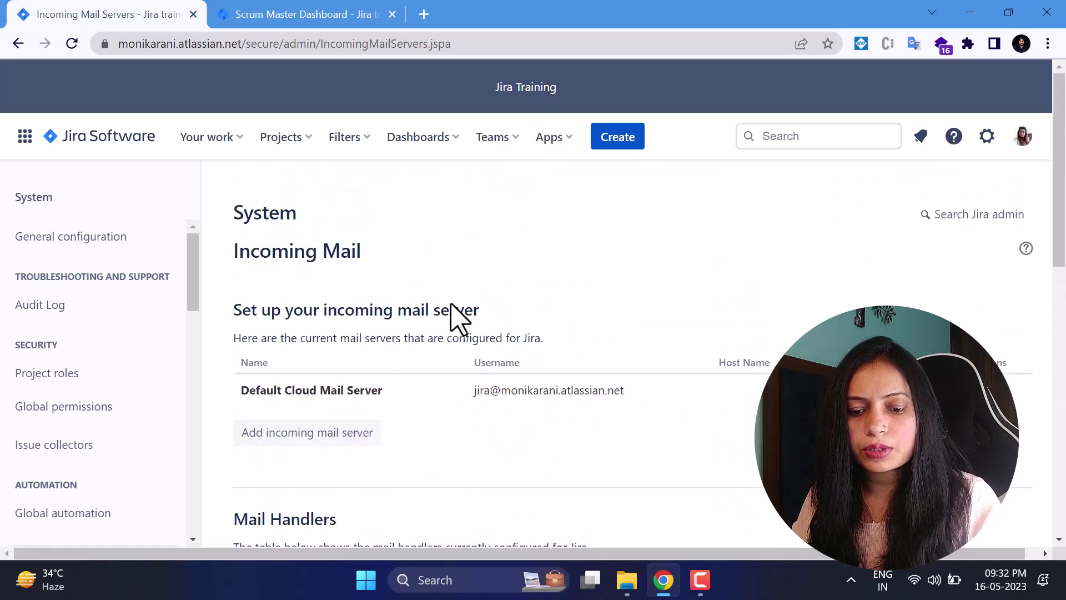
pyautogui.moveTo(295, 308); pyautogui.dragTo(468, 300)
pyautogui.click(518, 268)
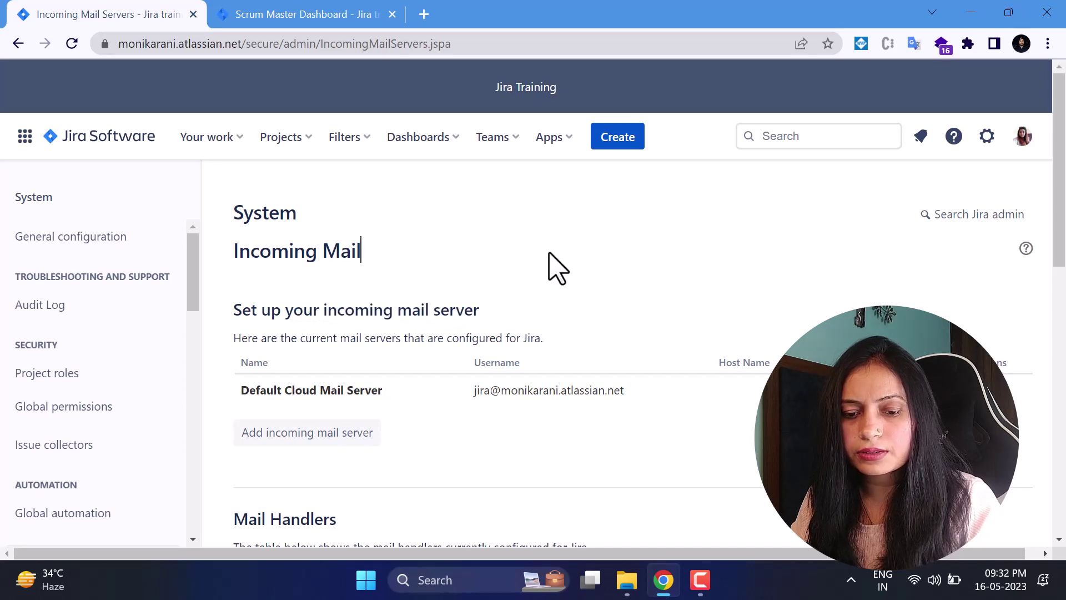
# Review the DMARC authentication and the advanced mail loop detection configuration on the Incoming Mail page
pyautogui.scroll(-6, 616, 300)
pyautogui.scroll(-3, 616, 300)
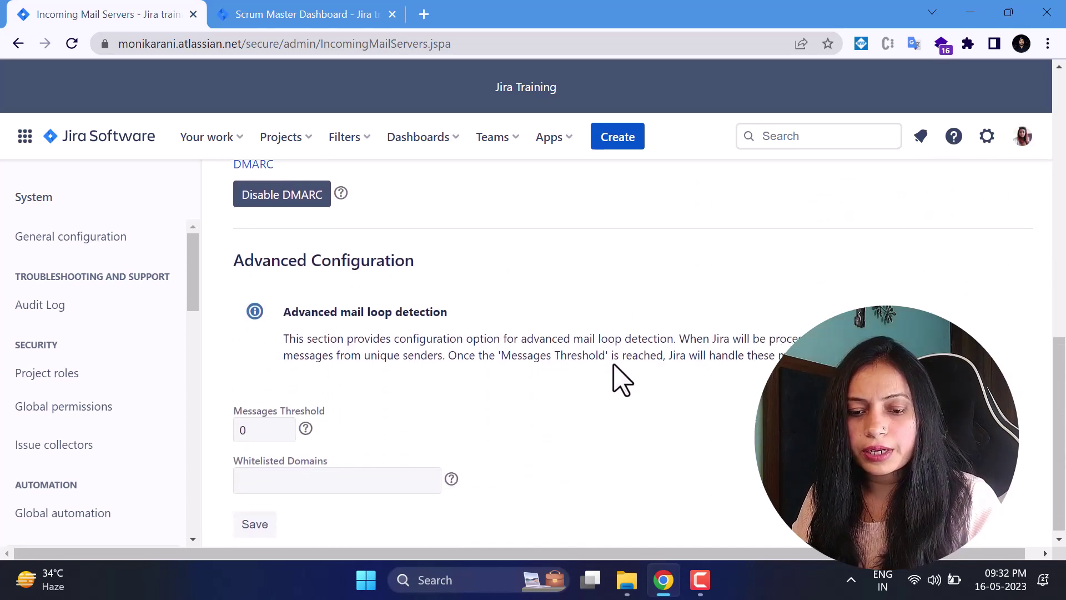
pyautogui.scroll(-1, 614, 365)
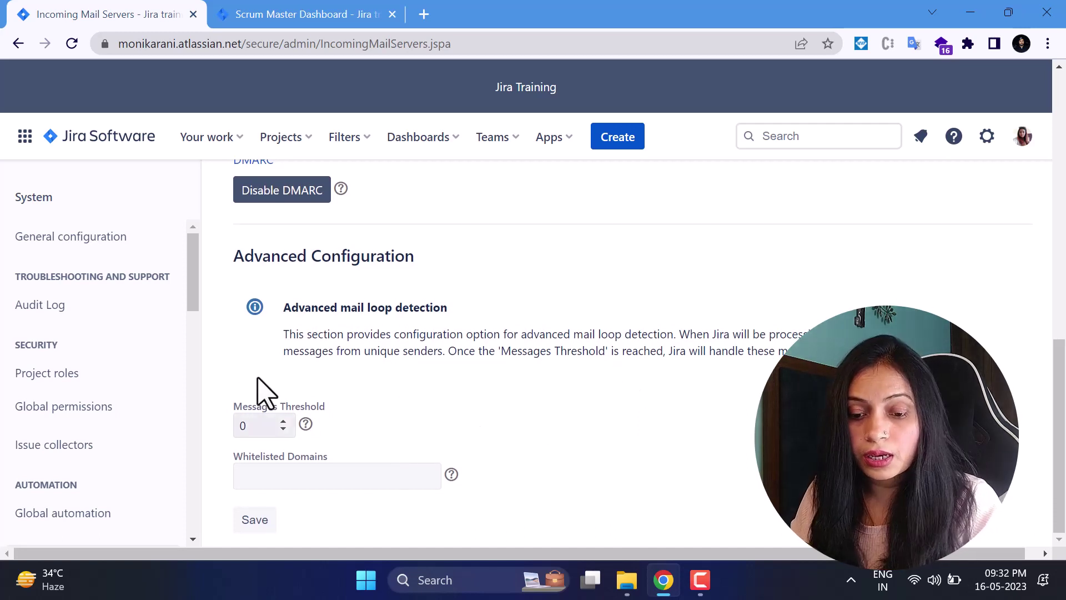
# Open Send email and review its form for recipients, reply-to address, subject, body, message type, and Bcc
pyautogui.moveTo(195, 296); pyautogui.dragTo(218, 444)
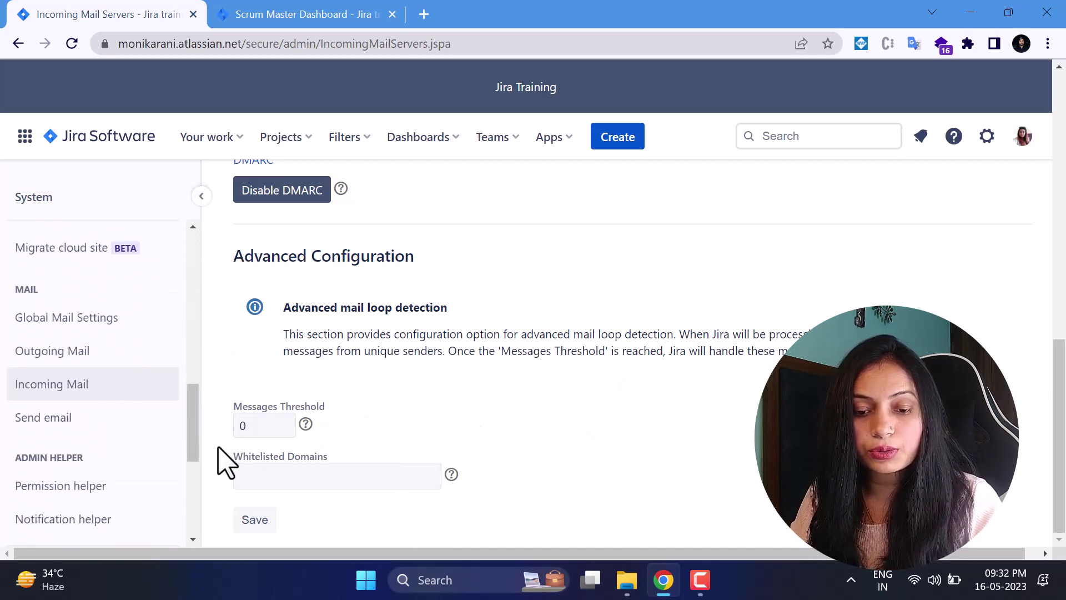
pyautogui.click(110, 438)
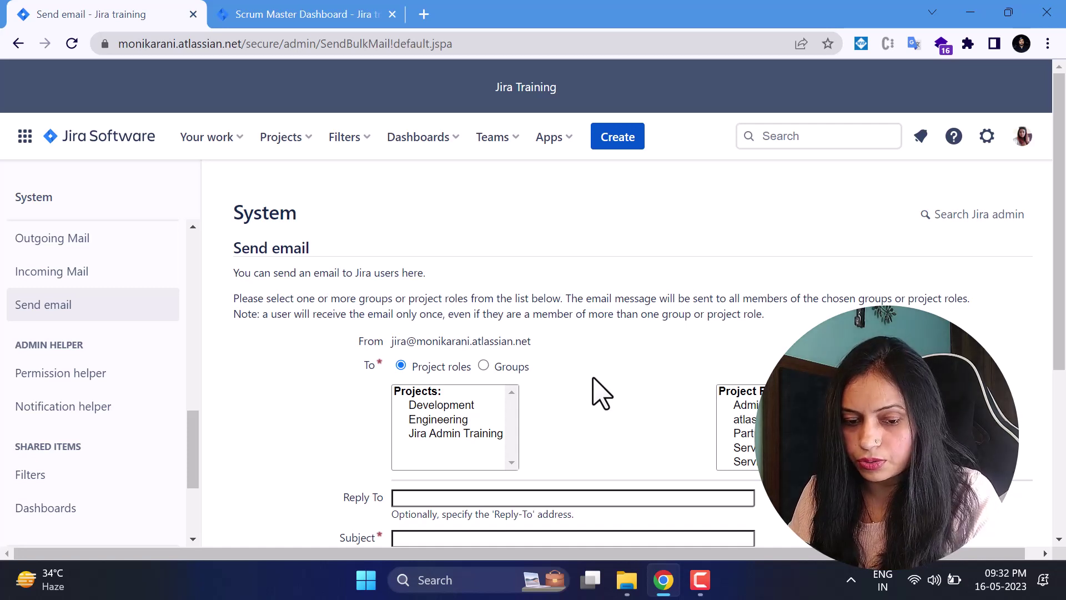
pyautogui.scroll(-5, 599, 392)
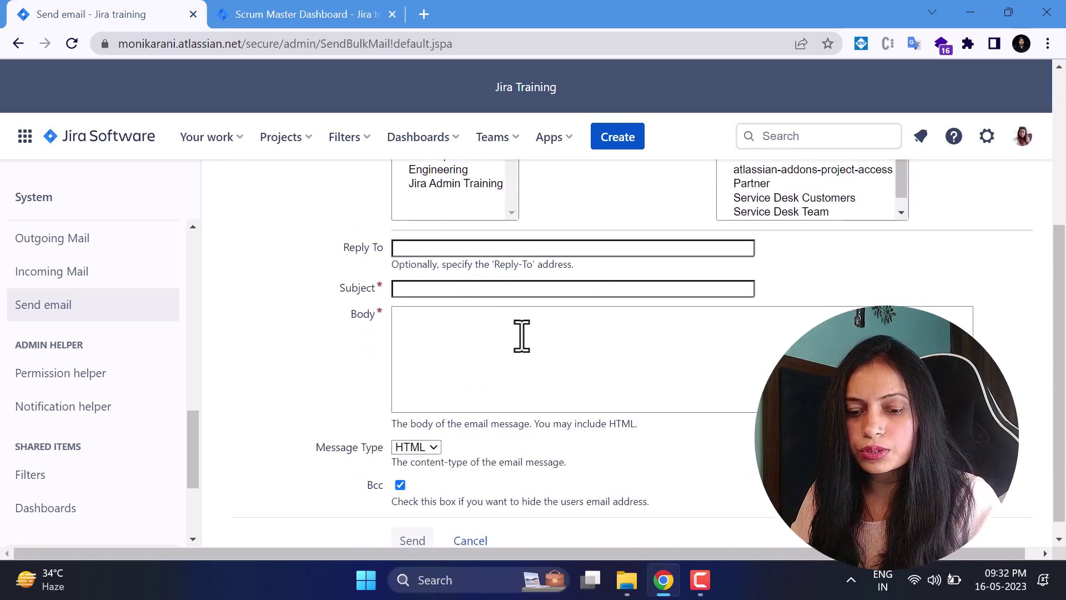
pyautogui.scroll(-1, 586, 362)
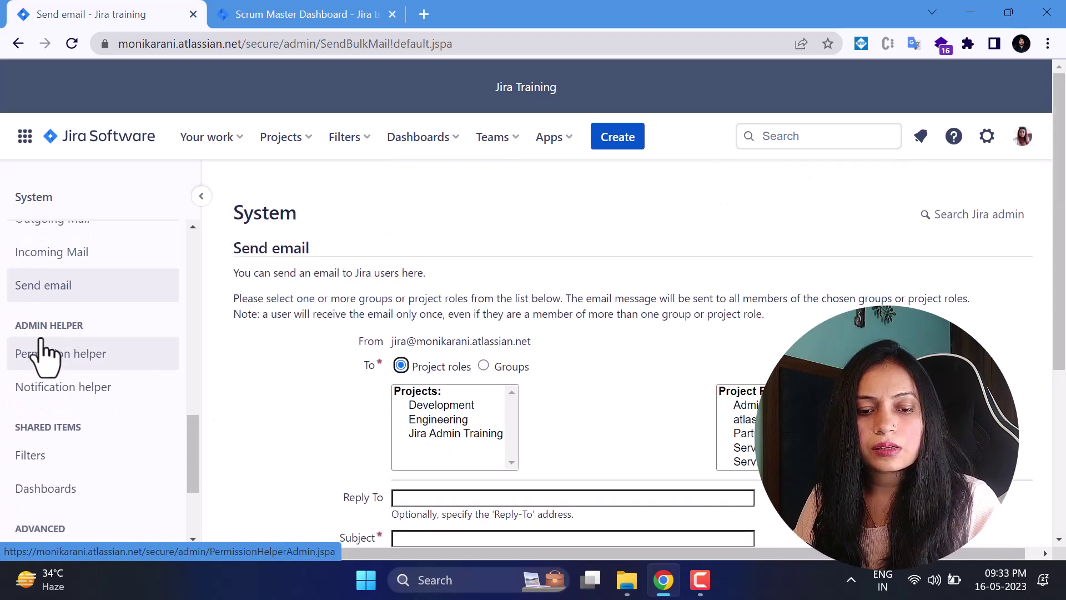
# Open the Permission helper in the Admin helper section and point out its heading
pyautogui.click(78, 358)
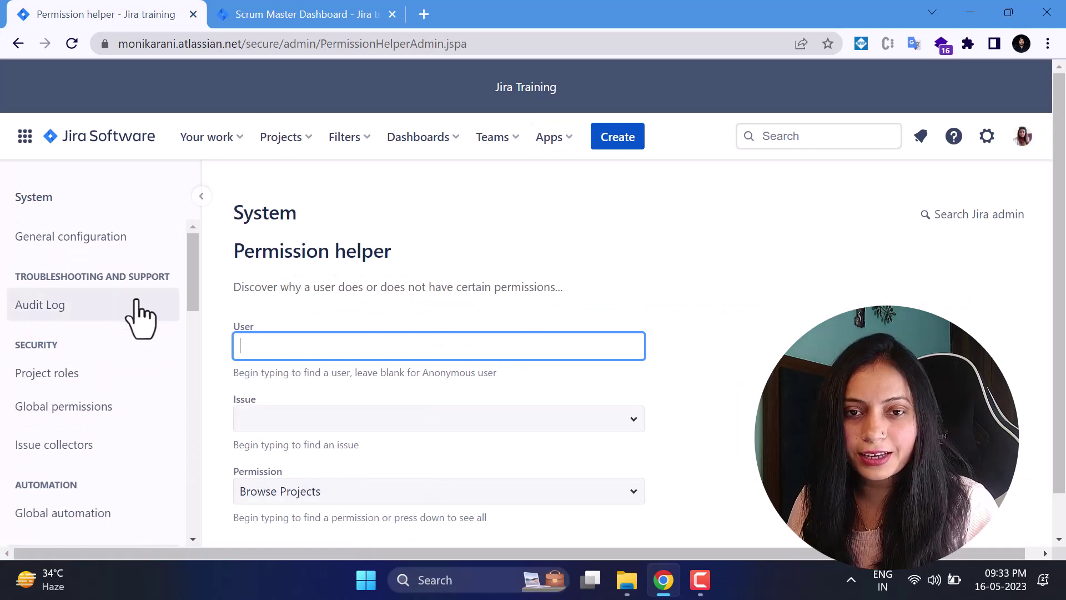
pyautogui.moveTo(254, 251); pyautogui.dragTo(383, 244)
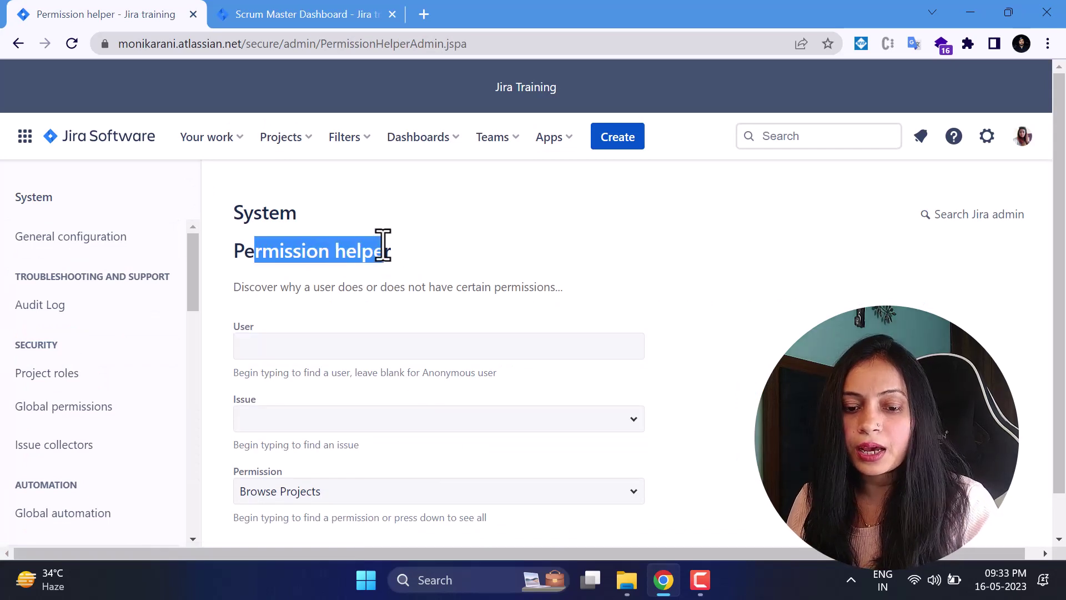
pyautogui.click(528, 257)
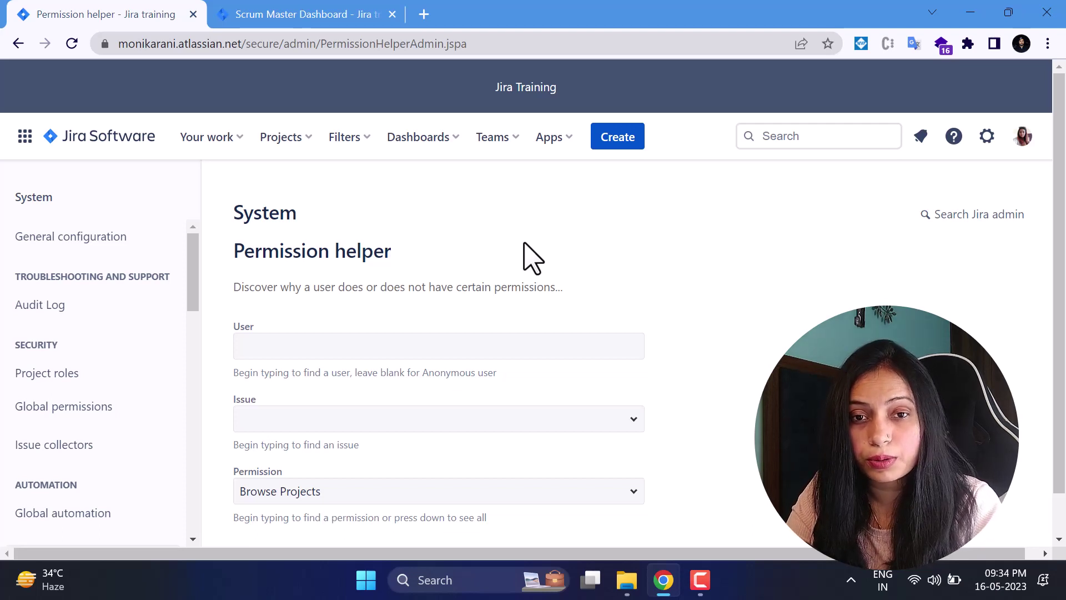
# Review the User, Issue, and Permission fields of the Permission helper form
pyautogui.scroll(-1, 690, 381)
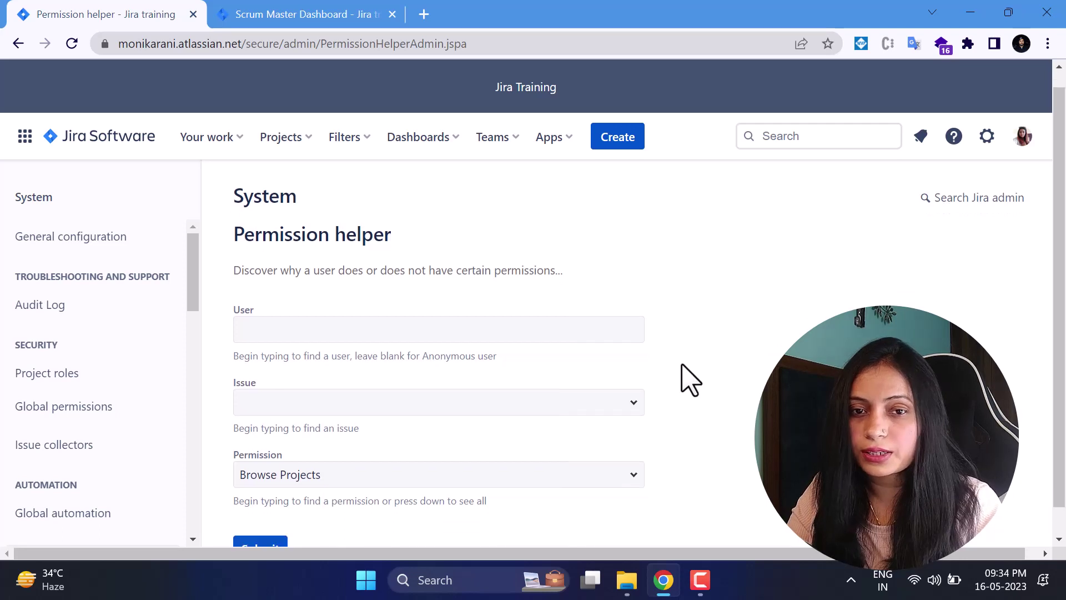
pyautogui.click(288, 304)
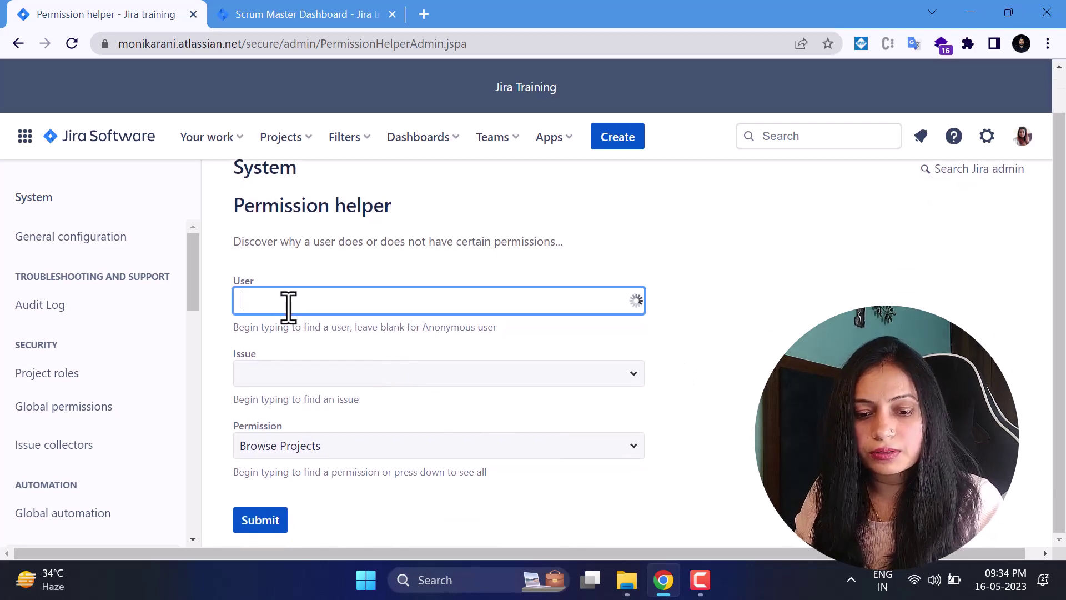
pyautogui.click(747, 321)
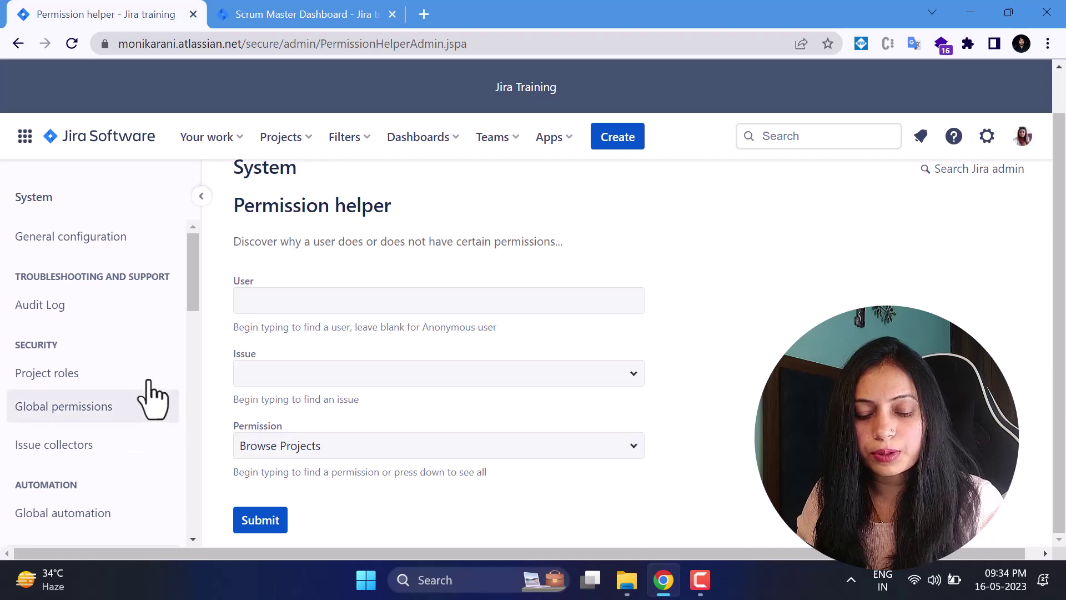
# Open the Notification helper in the Admin helper section and point out its description of why users receive notifications
pyautogui.moveTo(192, 304); pyautogui.dragTo(190, 468)
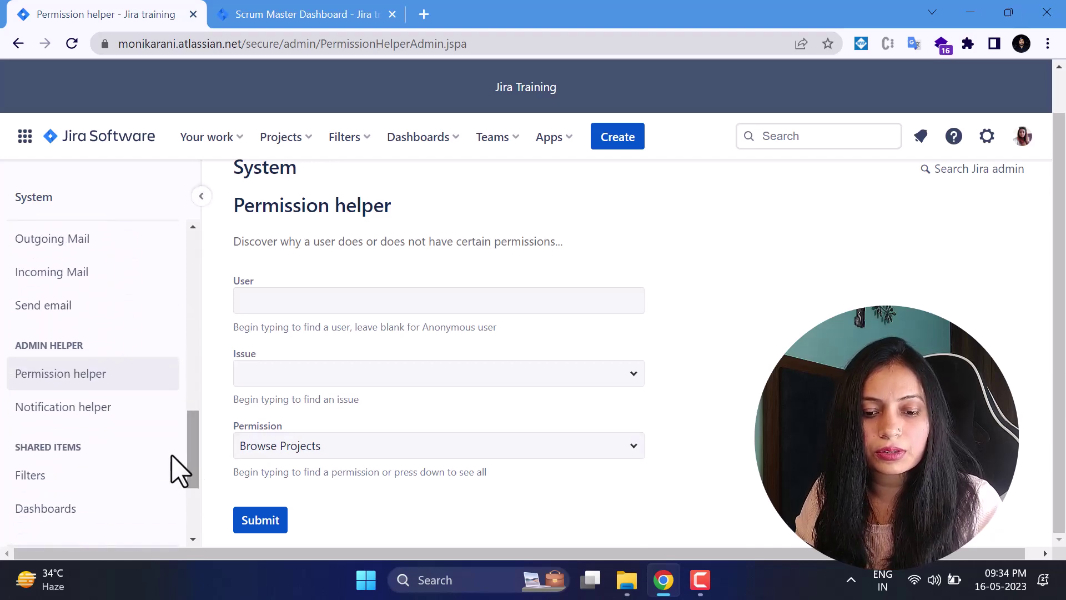
pyautogui.click(92, 408)
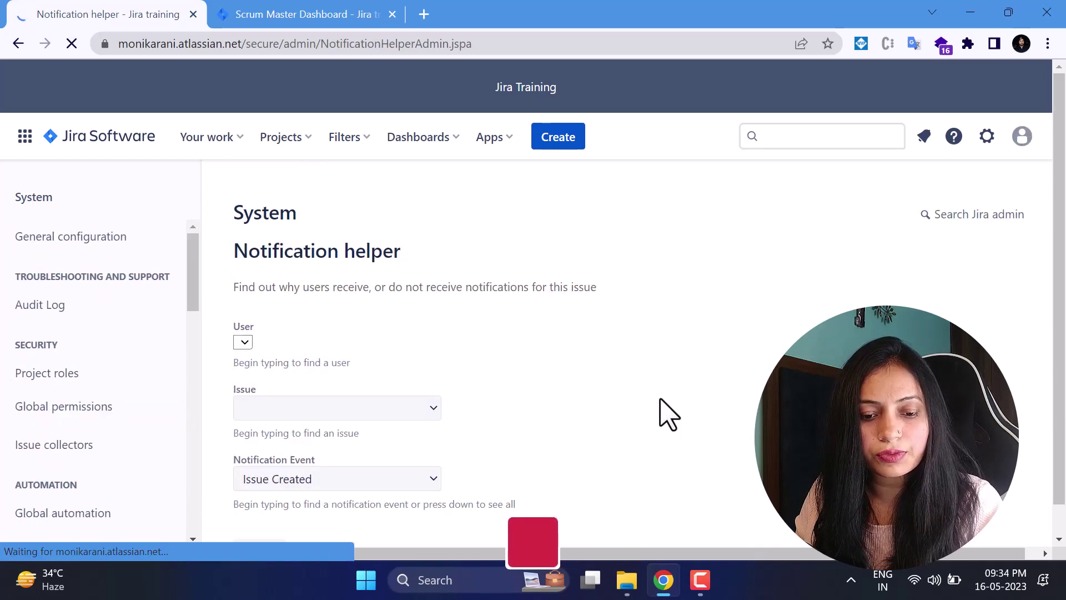
pyautogui.moveTo(321, 287); pyautogui.dragTo(395, 287)
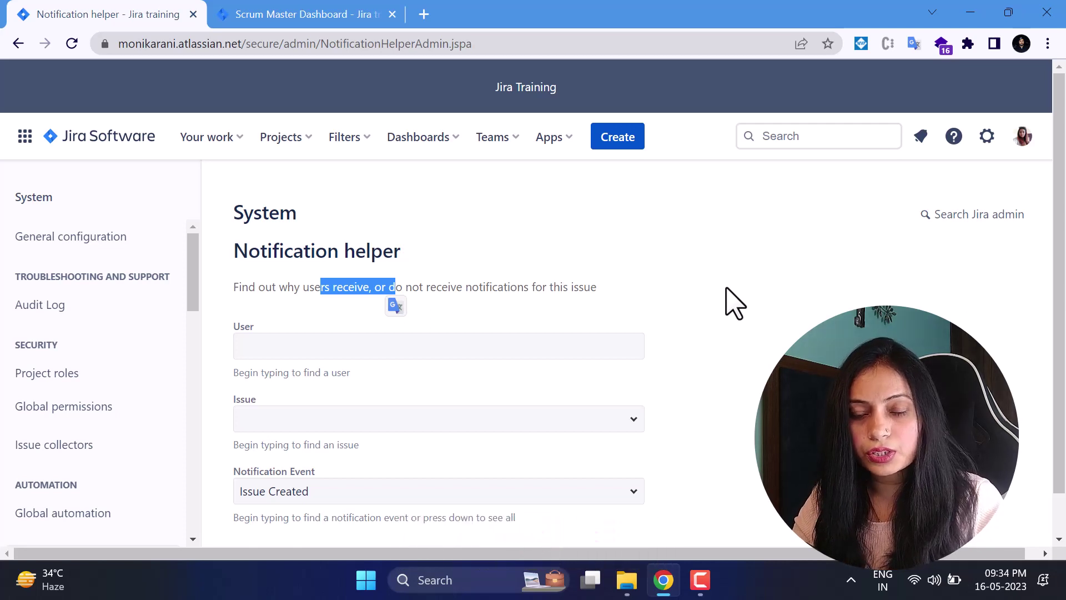
# Open the shared Filters administration and review its Search and Owner fields for finding filters
pyautogui.moveTo(194, 296); pyautogui.dragTo(171, 500)
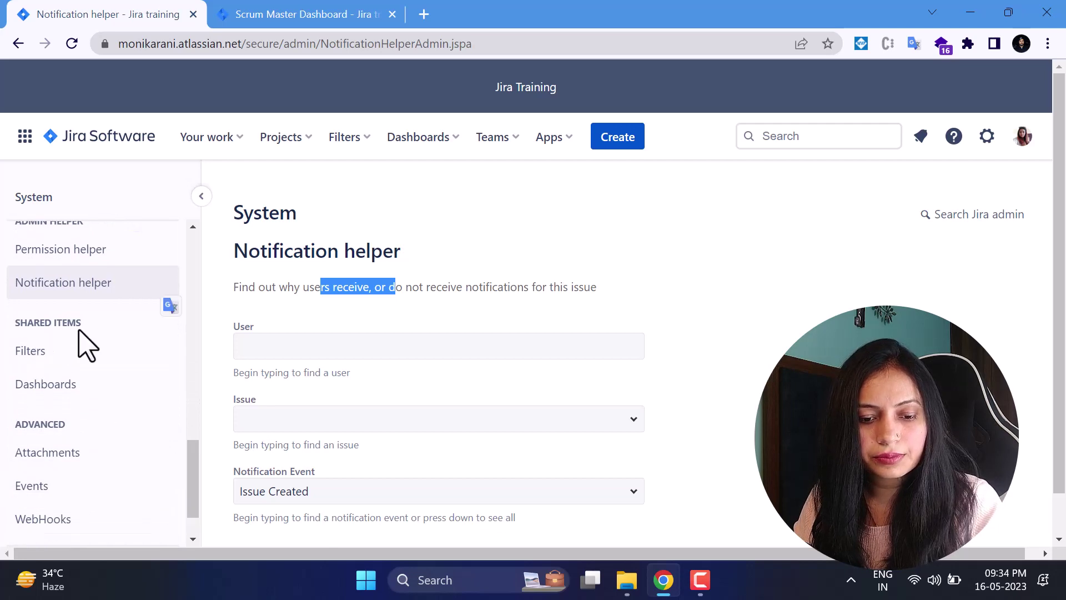
pyautogui.click(65, 375)
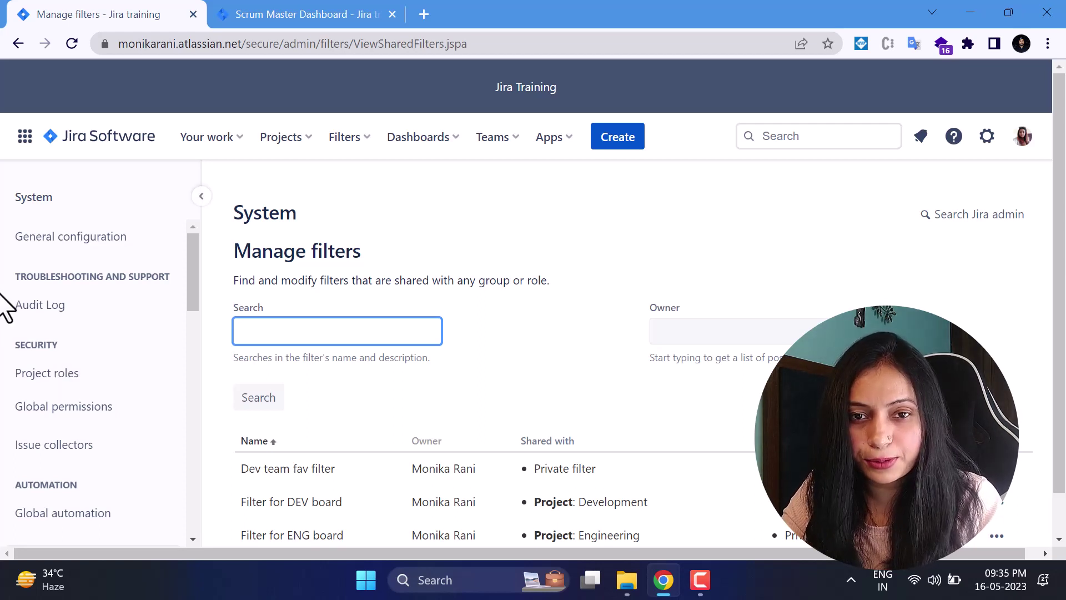
pyautogui.scroll(-1, 567, 264)
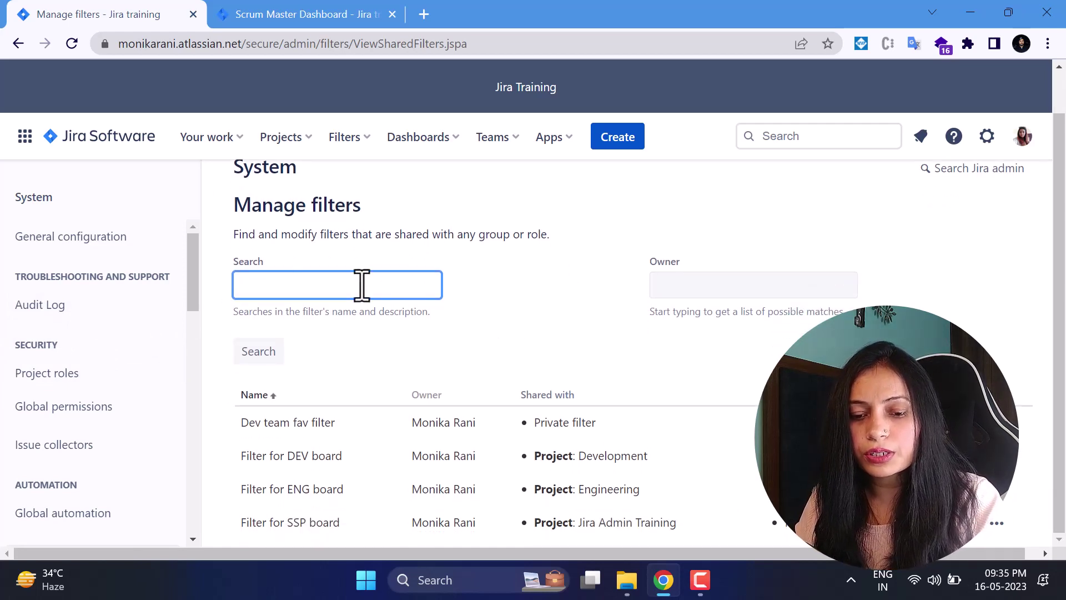
pyautogui.click(686, 292)
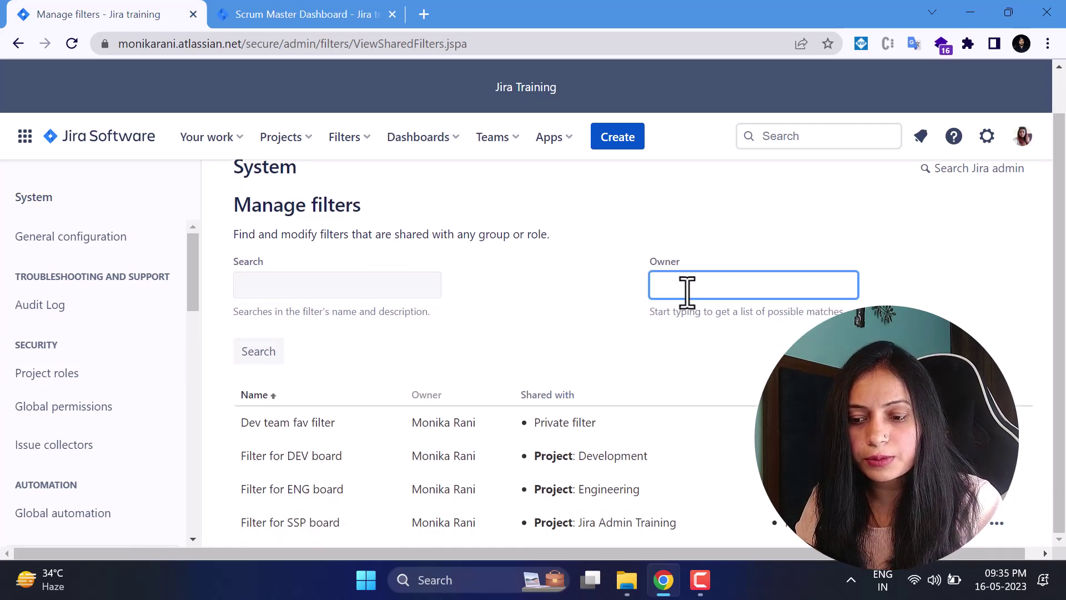
pyautogui.click(948, 291)
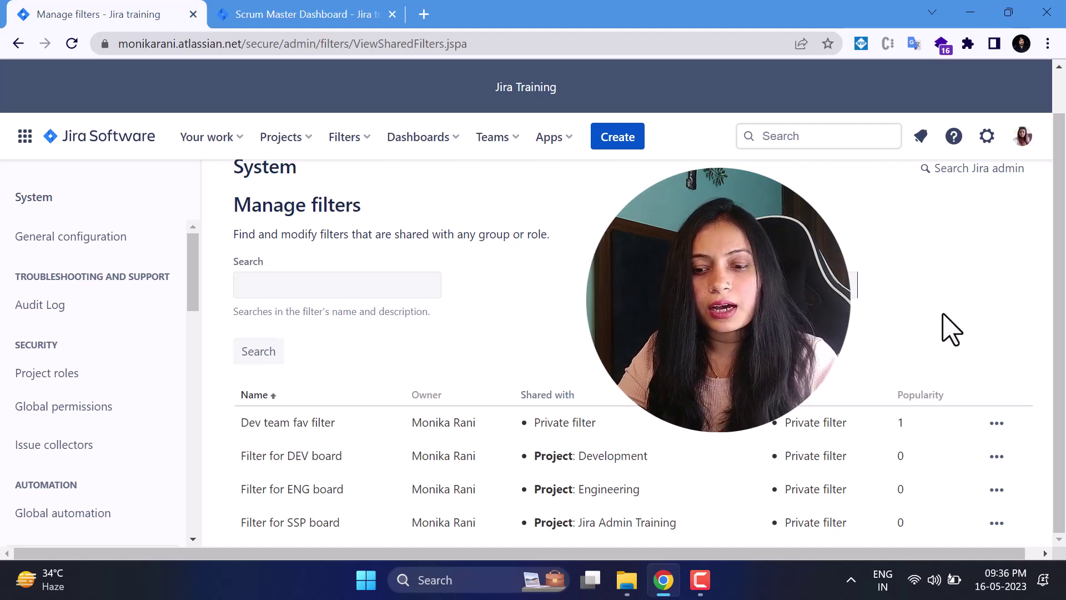
# Point out the Manage filters description and review the Change Owner and Delete Filter actions for Dev team fav filter
pyautogui.moveTo(282, 234); pyautogui.dragTo(557, 243)
pyautogui.click(580, 240)
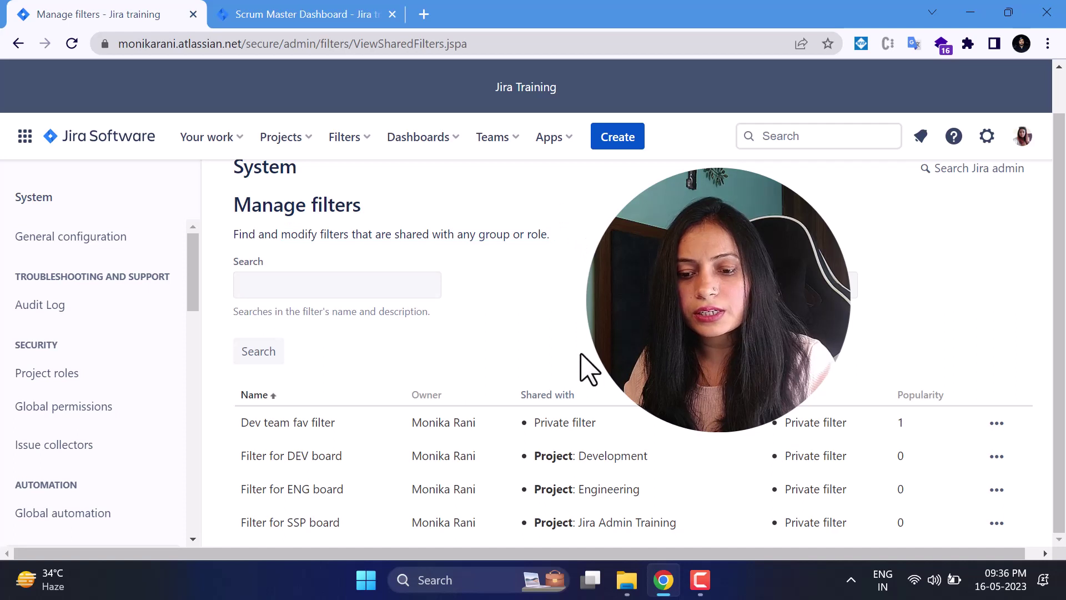
pyautogui.click(997, 427)
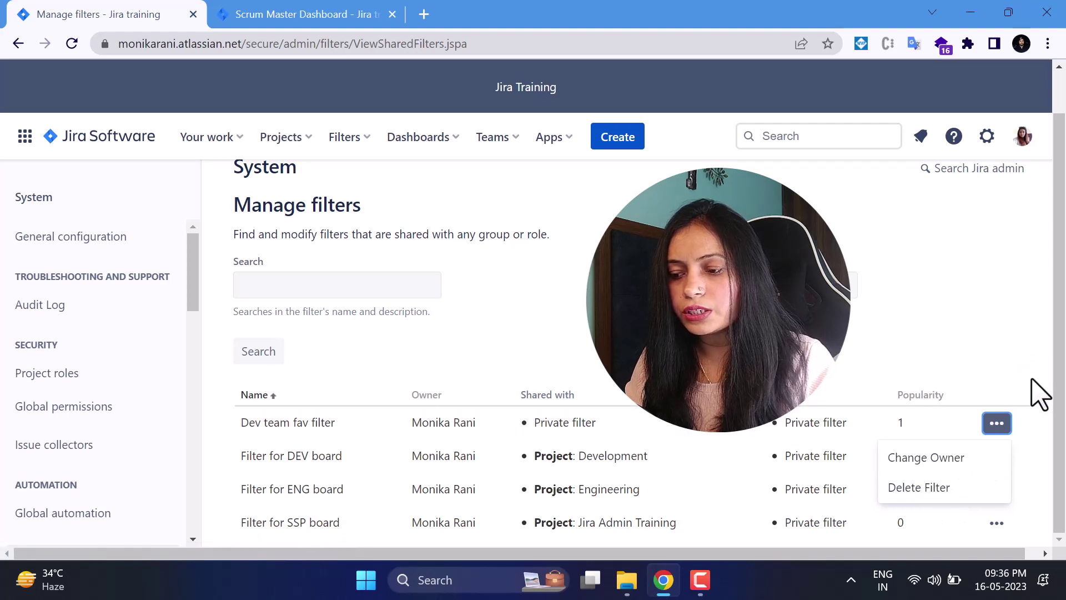
pyautogui.click(978, 311)
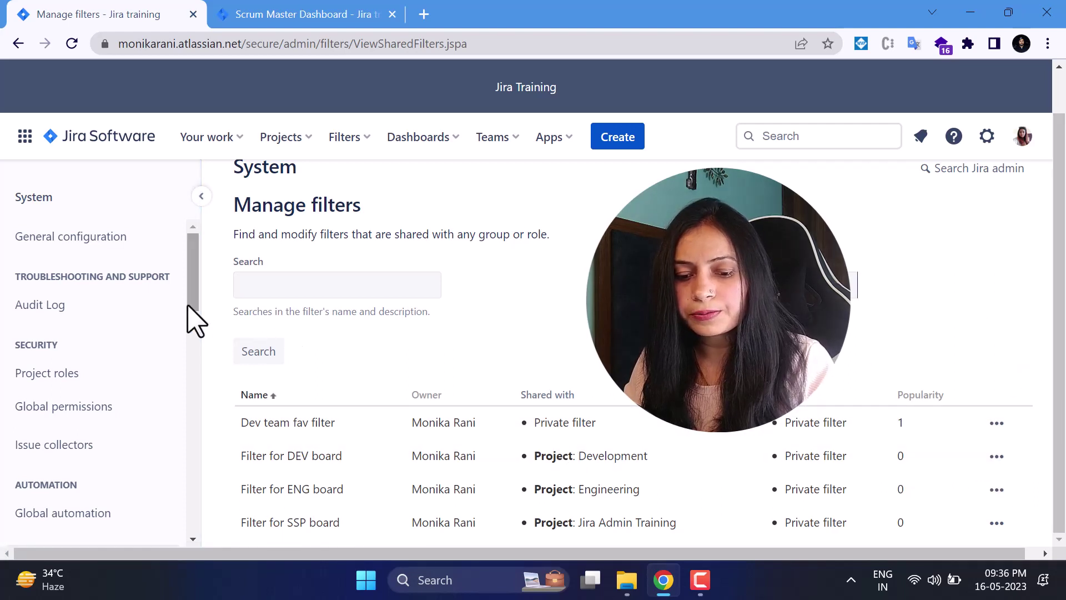
# Open the shared Dashboards administration and review the dashboard search options and the Scrum Master Dashboard entry
pyautogui.moveTo(191, 316); pyautogui.dragTo(198, 499)
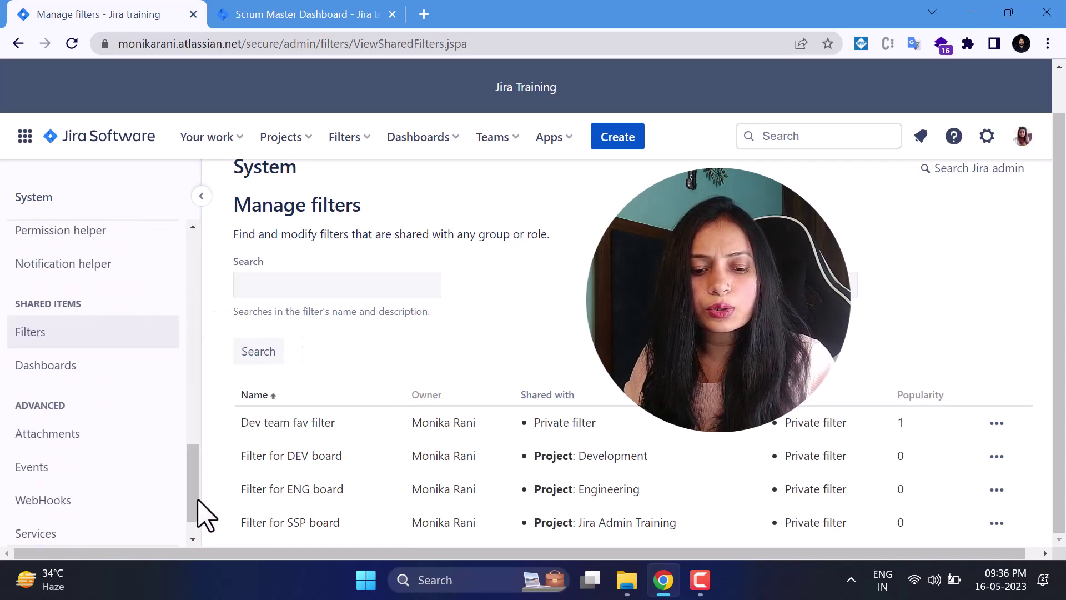
pyautogui.click(88, 382)
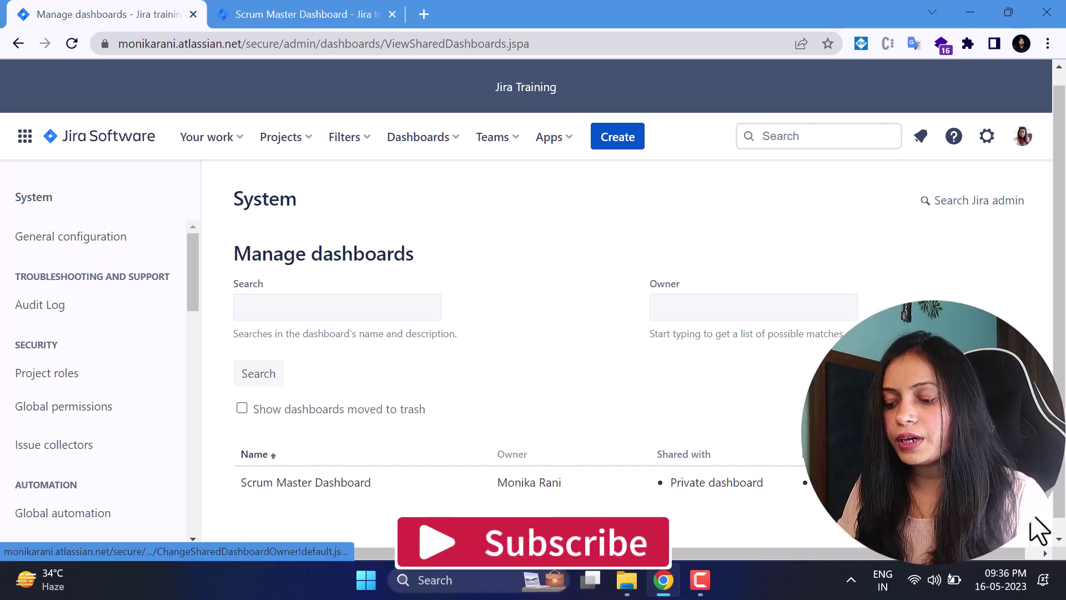
pyautogui.click(1058, 538)
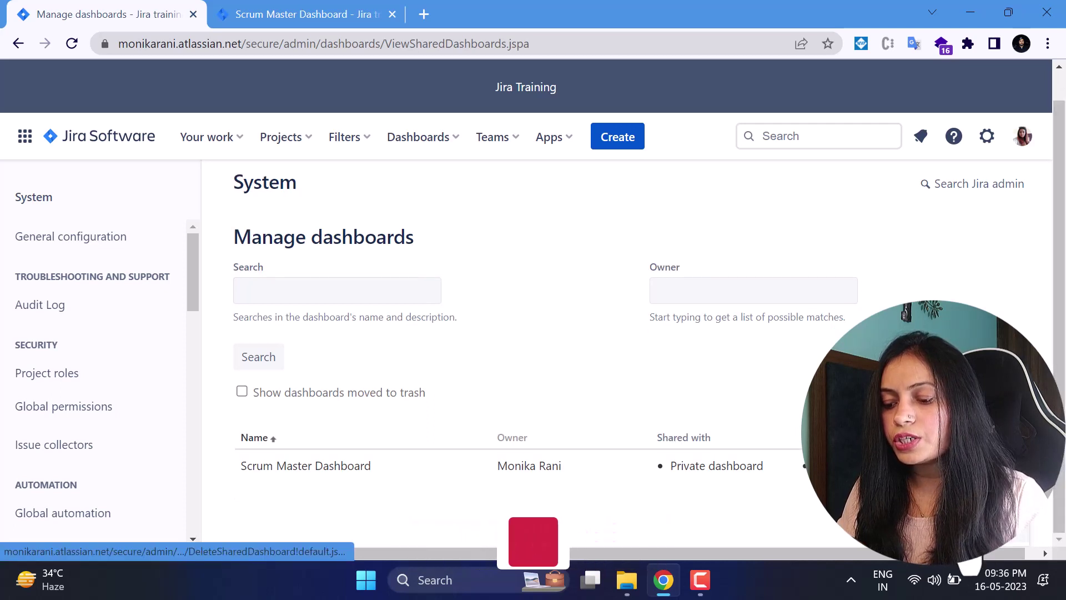
pyautogui.scroll(1, 283, 357)
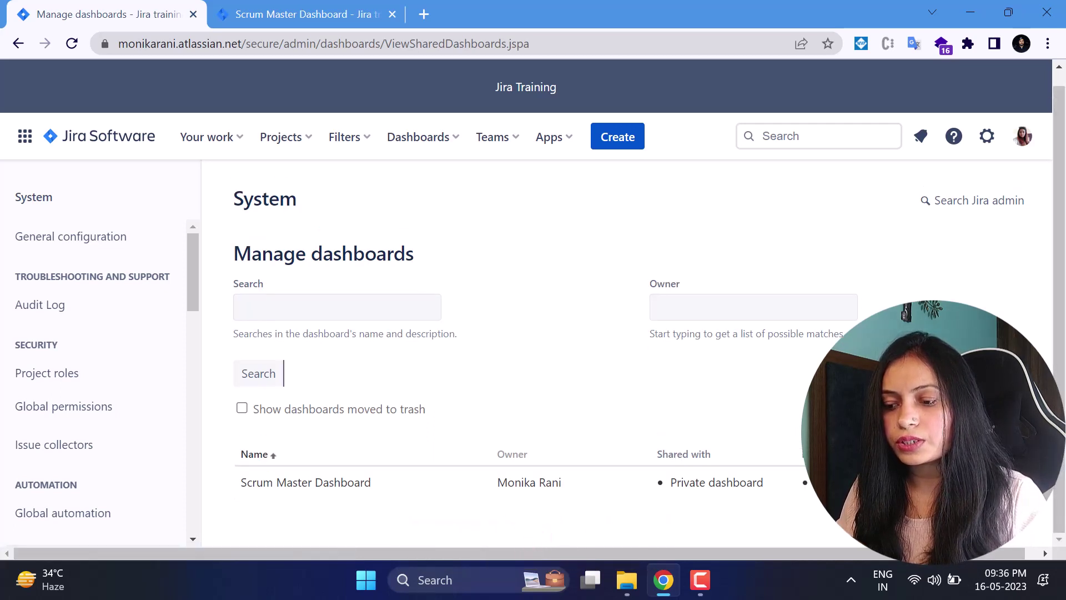
# Open the Attachments settings in the Advanced section and point out the note on the Create Attachments permission
pyautogui.scroll(-10, 78, 397)
pyautogui.click(75, 395)
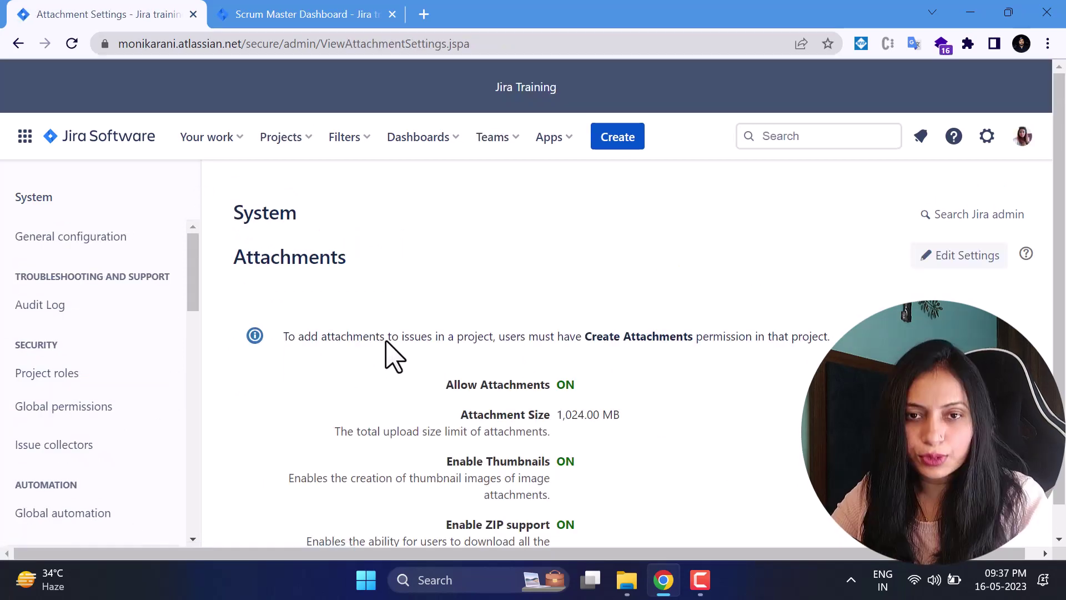
pyautogui.moveTo(332, 336); pyautogui.dragTo(497, 338)
pyautogui.click(521, 337)
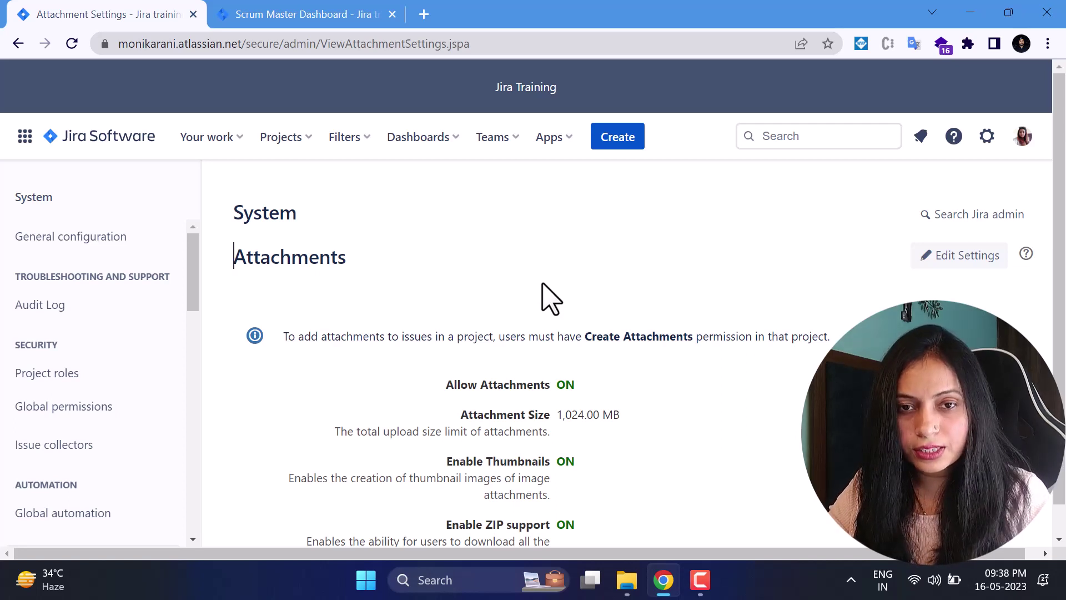
# Review the editable attachment size, thumbnail, and ZIP support settings, and close them without making changes
pyautogui.scroll(-1, 607, 329)
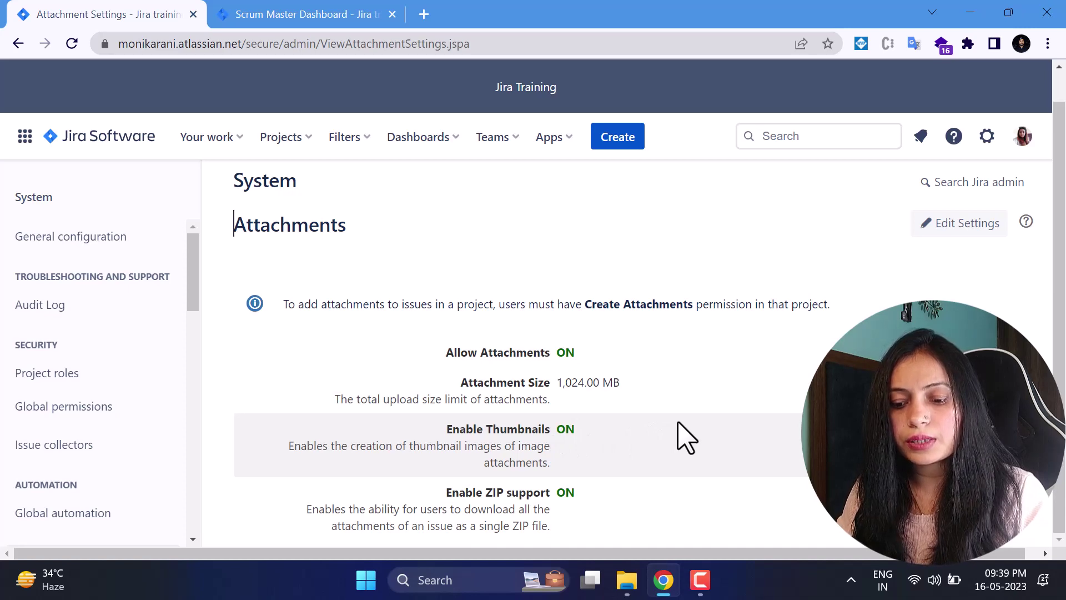
pyautogui.click(947, 228)
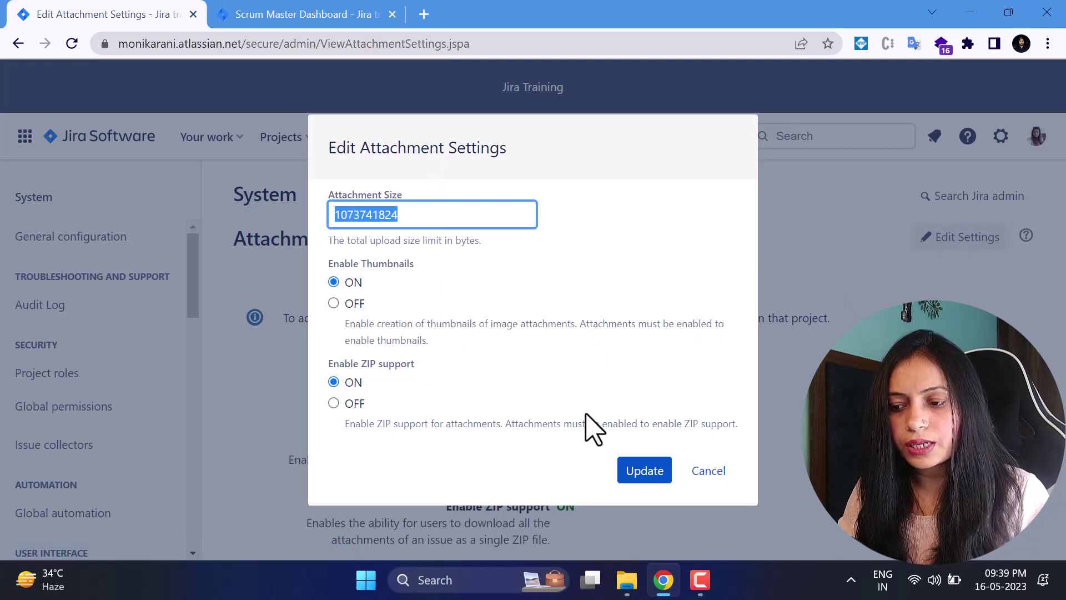
pyautogui.click(706, 472)
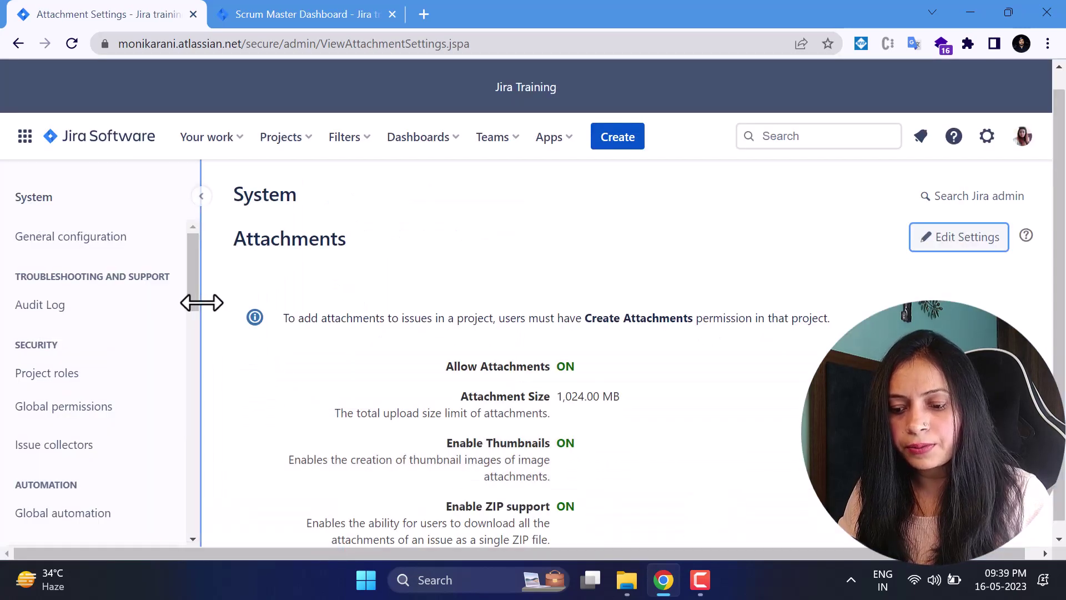
# Look over the remaining Advanced entries, including Events, WebHooks, Services, and LexoRank management, with the Attachments page still open
pyautogui.moveTo(198, 309); pyautogui.dragTo(202, 523)
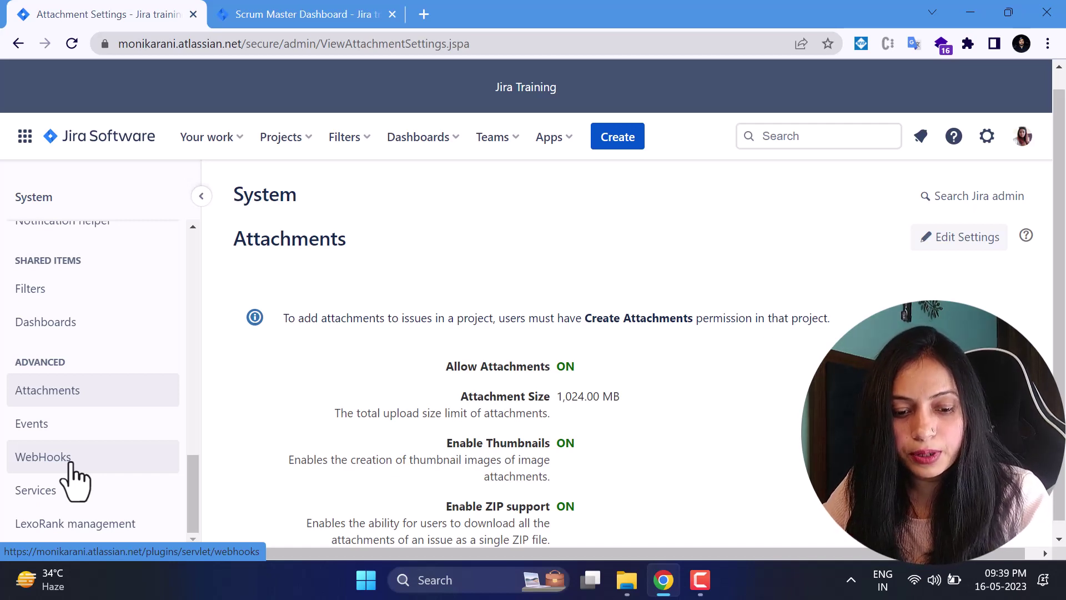
pyautogui.scroll(1, 677, 488)
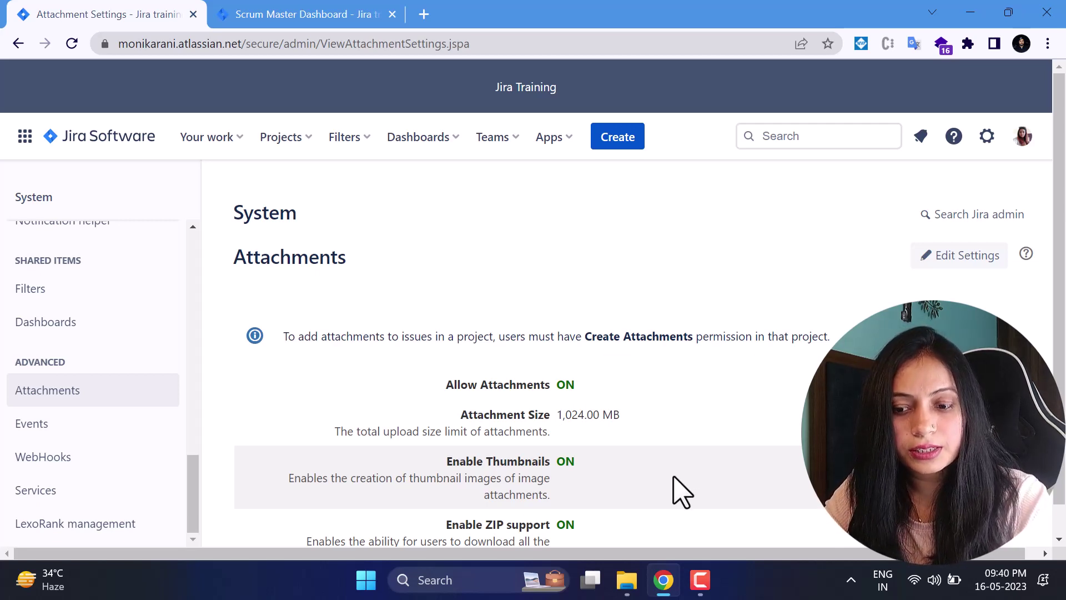
pyautogui.scroll(-1, 183, 372)
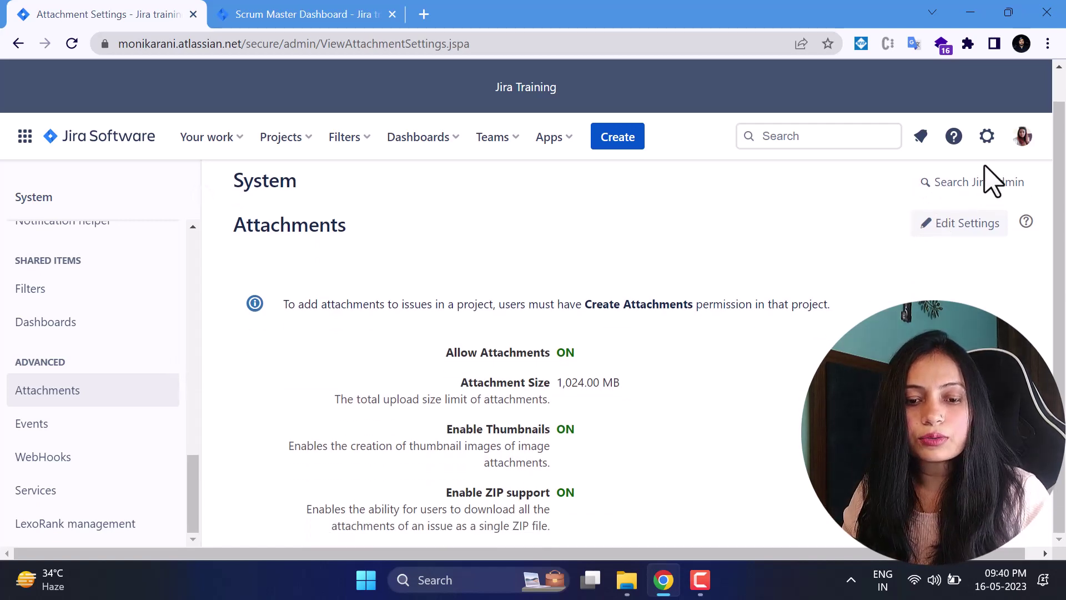
# Review the Atlassian admin, Jira settings, and personal settings categories available from the global settings, then close the list
pyautogui.click(988, 142)
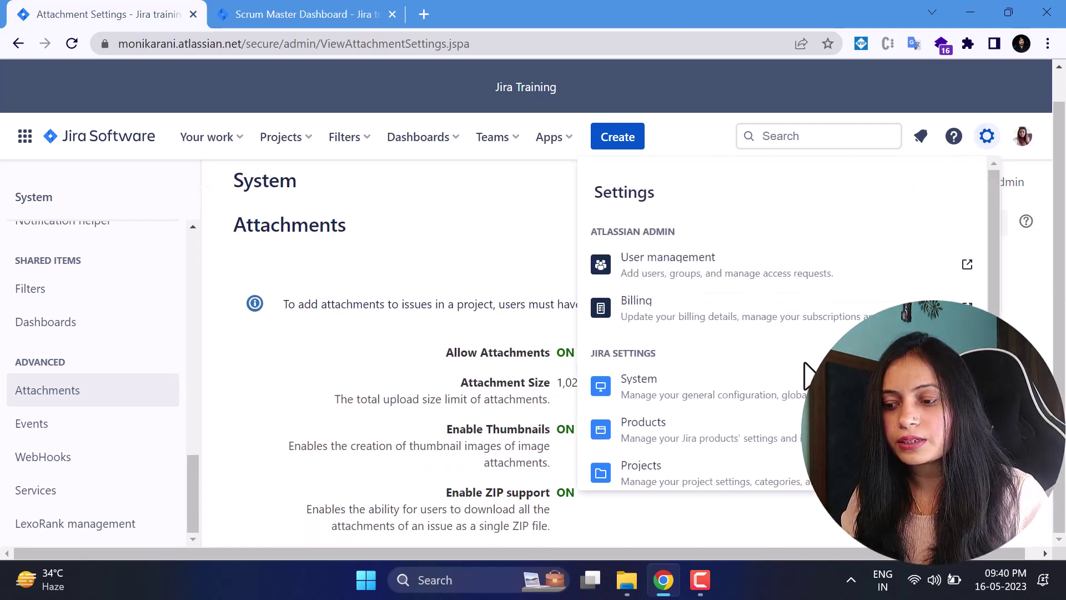
pyautogui.scroll(-1, 809, 371)
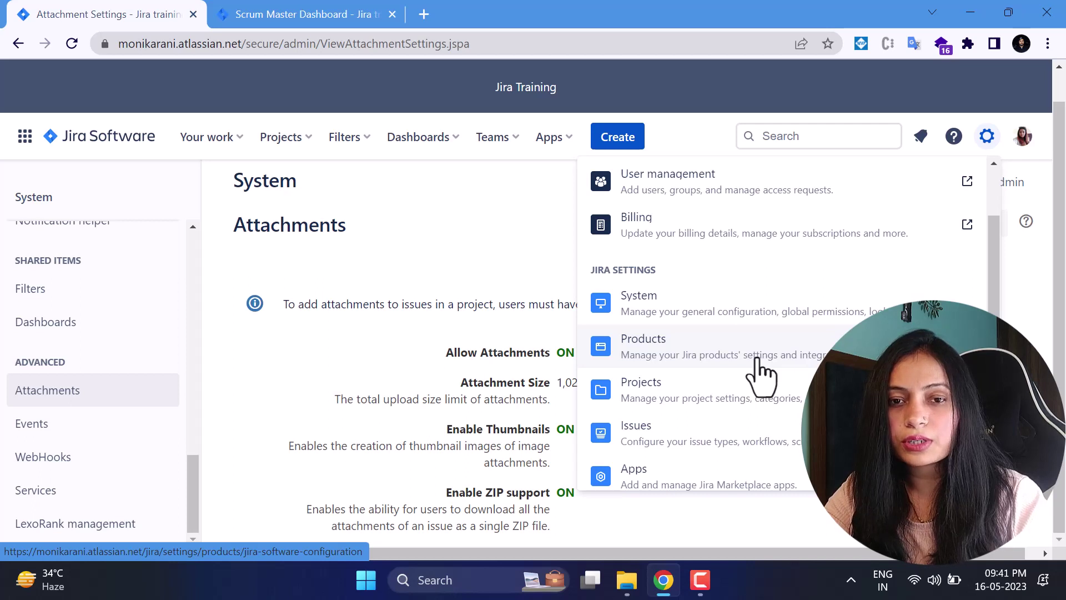
pyautogui.scroll(-3, 789, 381)
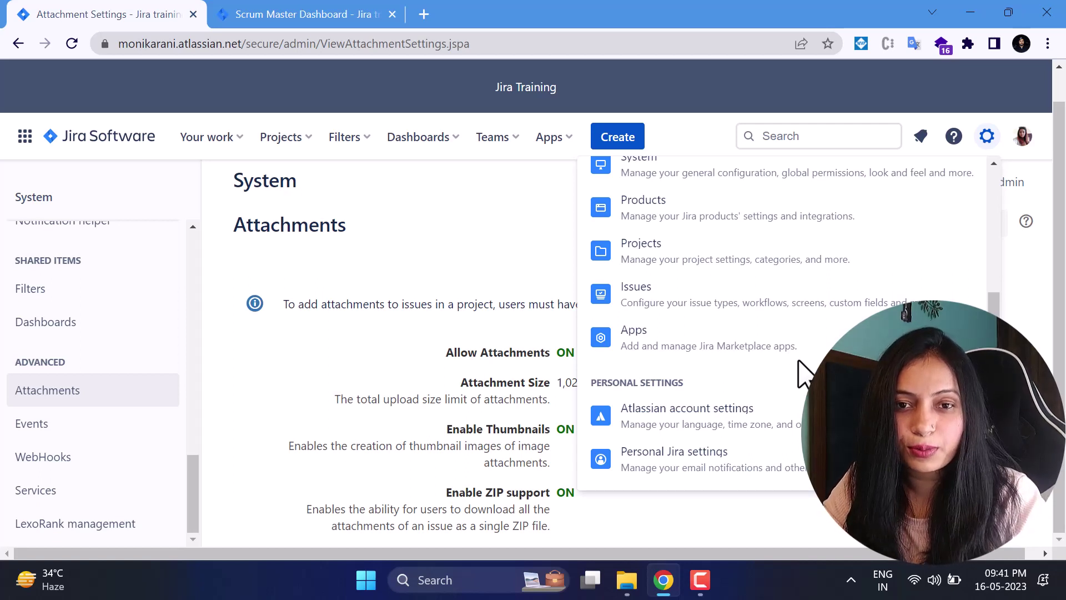
pyautogui.click(507, 202)
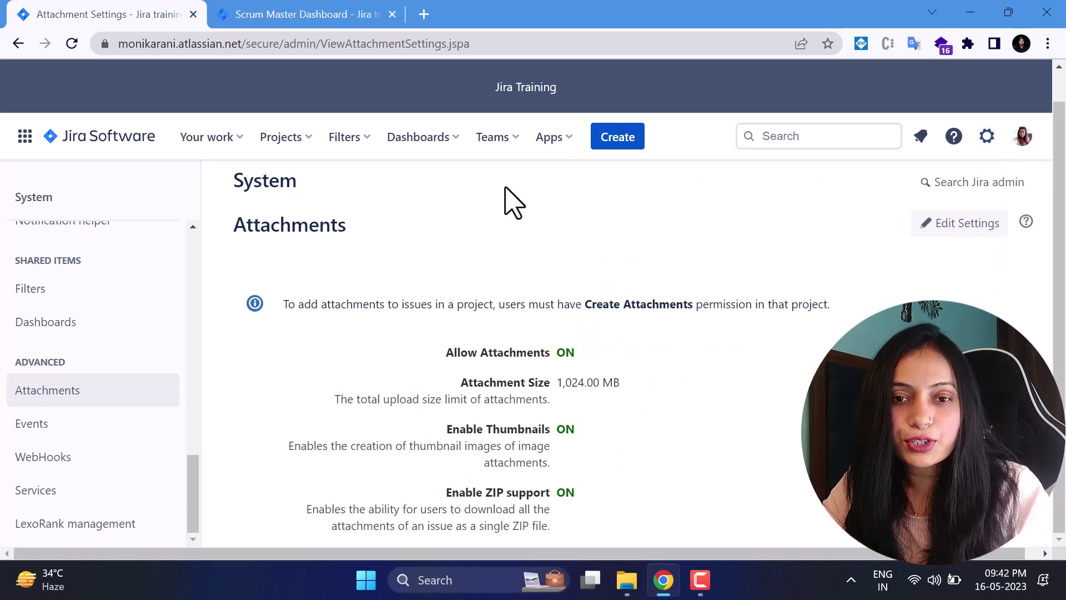